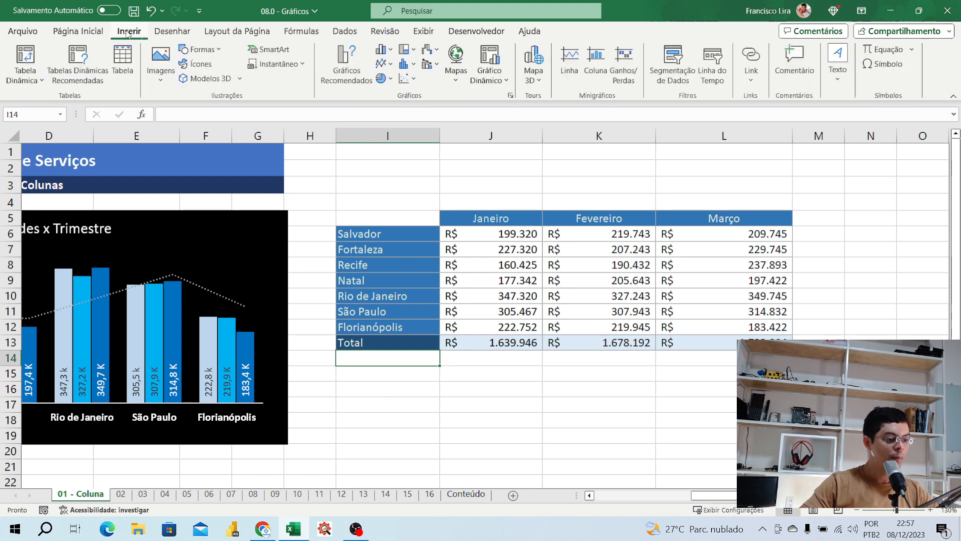
Preview the 2D column chart types, from Coluna Agrupada to Coluna 100% Empilhada, on the city sales table.
left_click(389, 52)
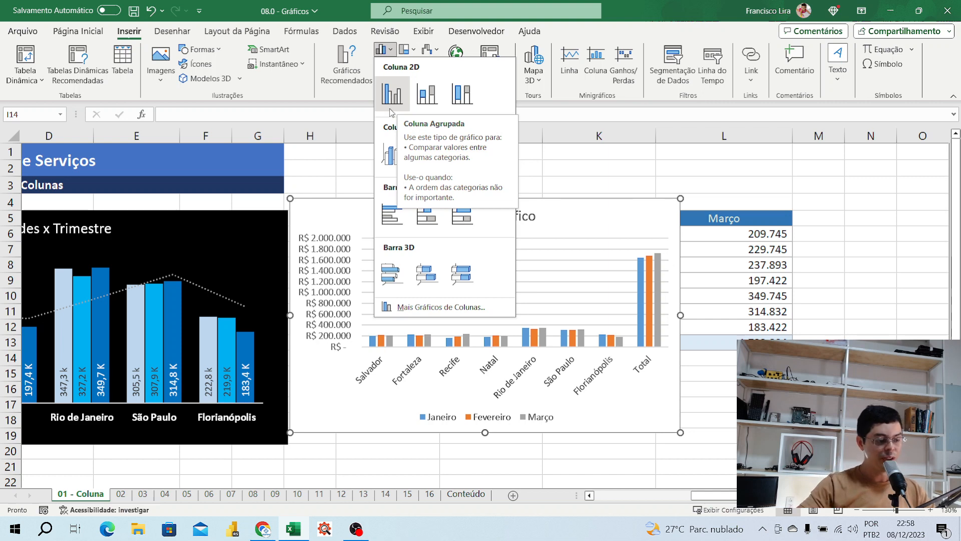
left_click(381, 52)
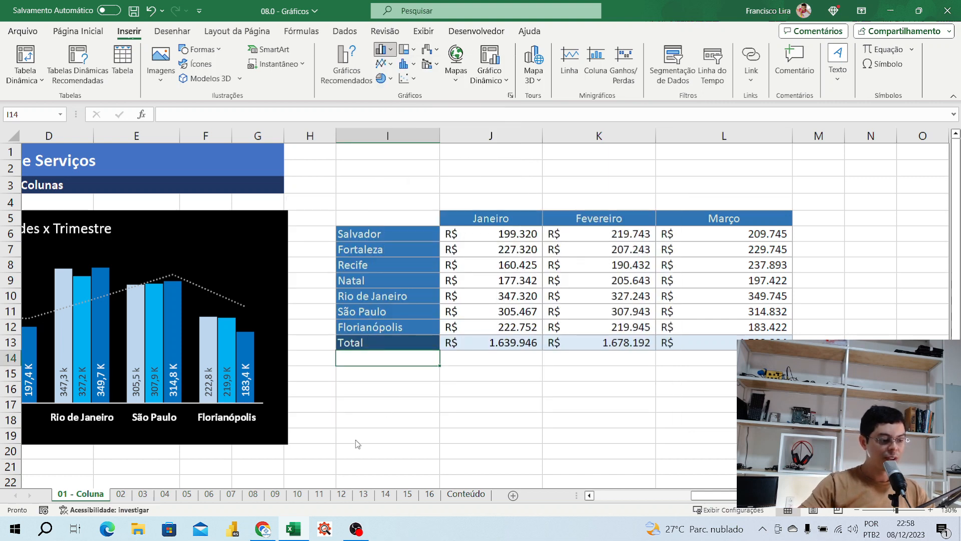
left_click(381, 52)
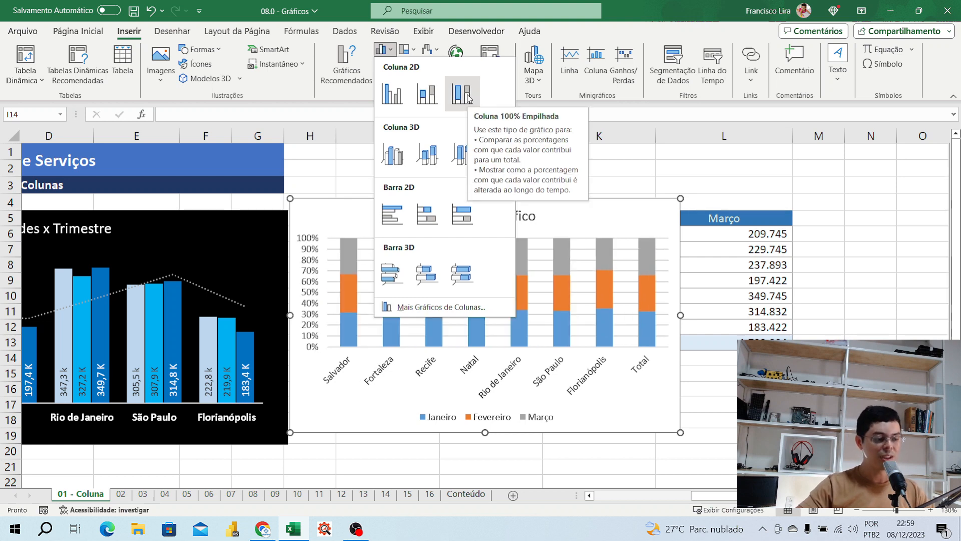
left_click(673, 392)
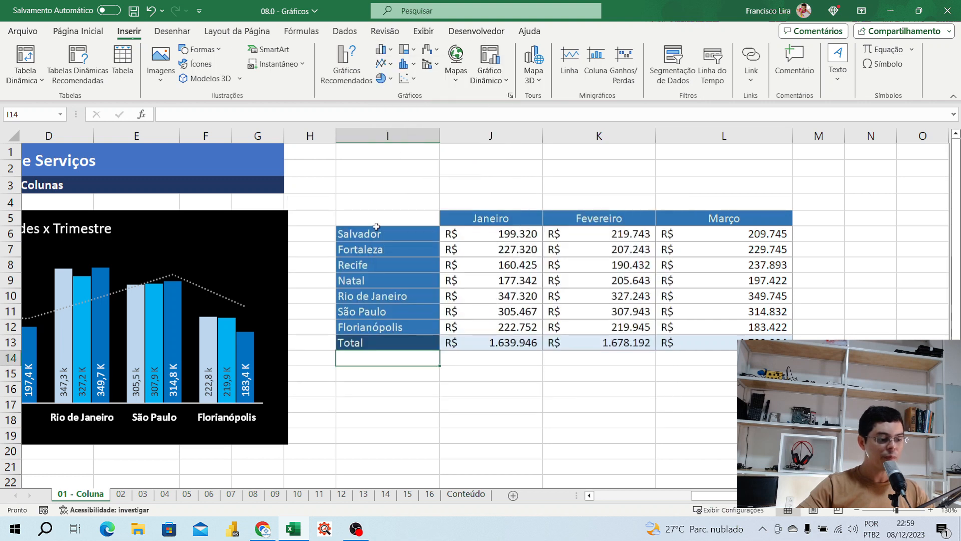
Insert a 2D Coluna Empilhada chart from the city and month data in I5:L12, leaving out the Total row.
left_click_drag(353, 231, 360, 219)
double_click(361, 219)
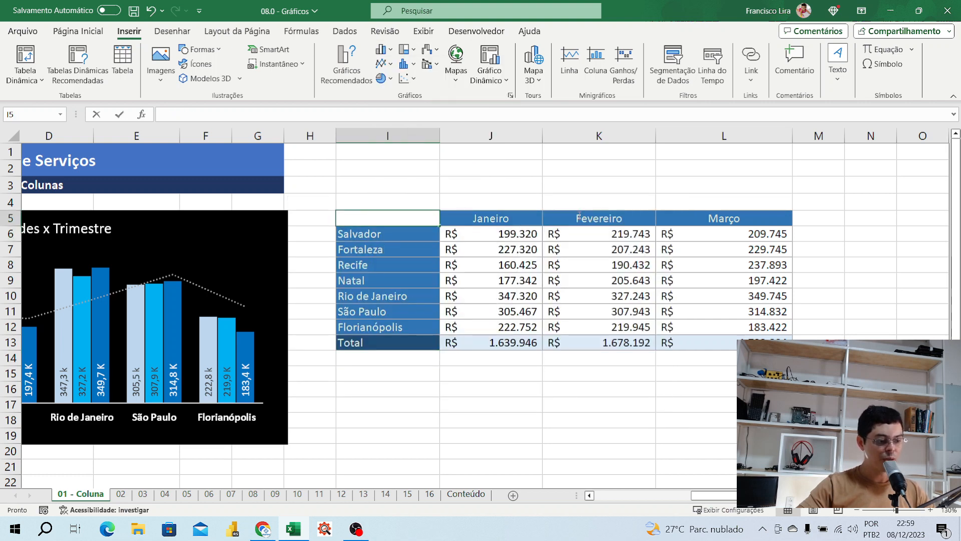
left_click_drag(371, 221, 734, 329)
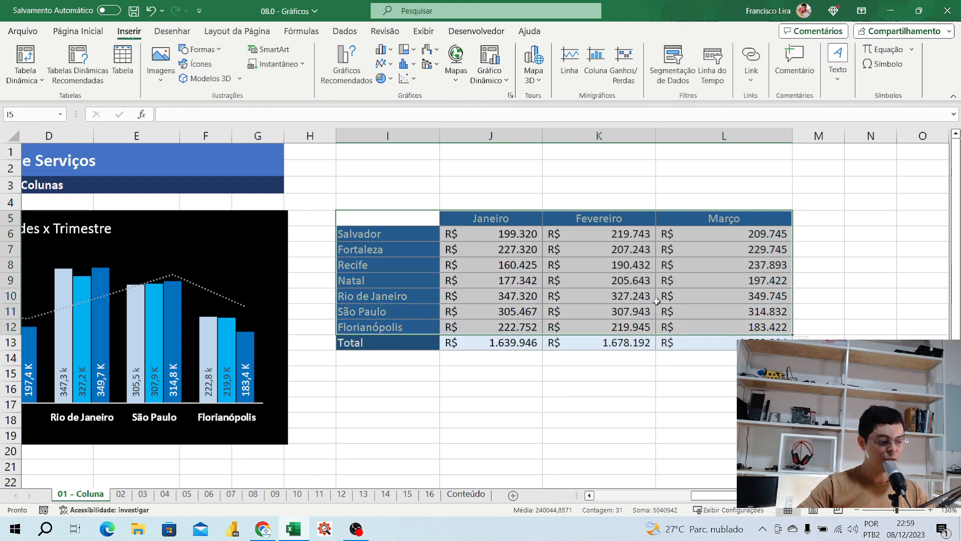
left_click(388, 51)
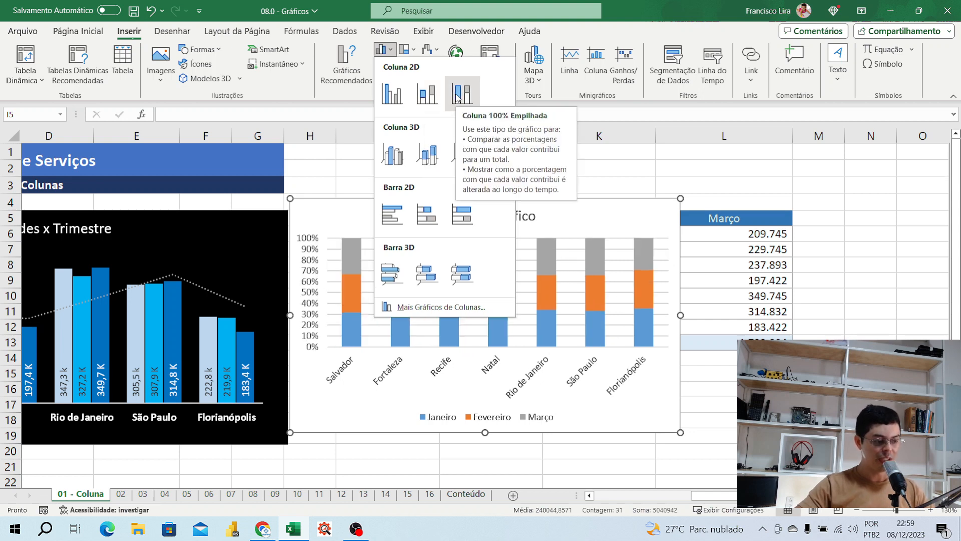
left_click(434, 100)
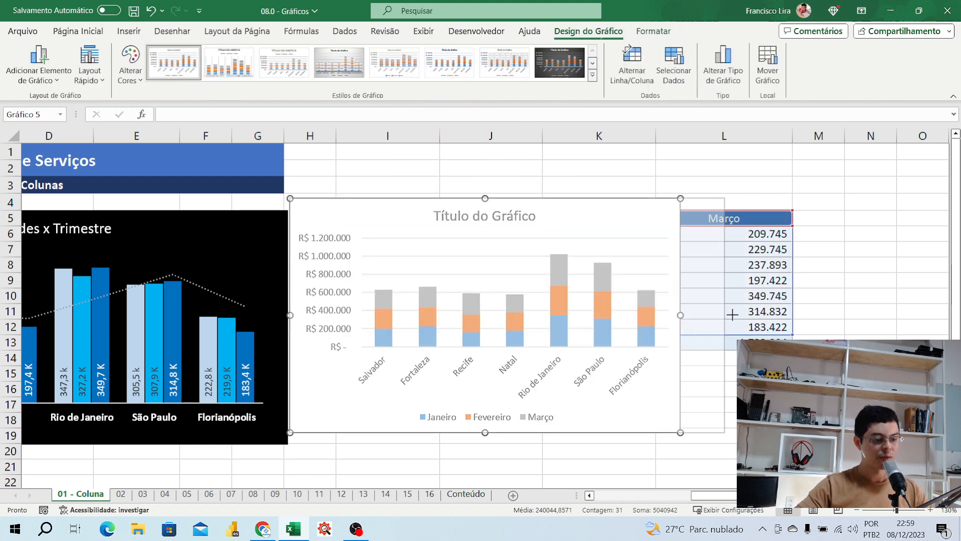
Widen the stacked column chart until all city names fit horizontally and reposition it beside the existing black chart.
left_click_drag(733, 315, 834, 315)
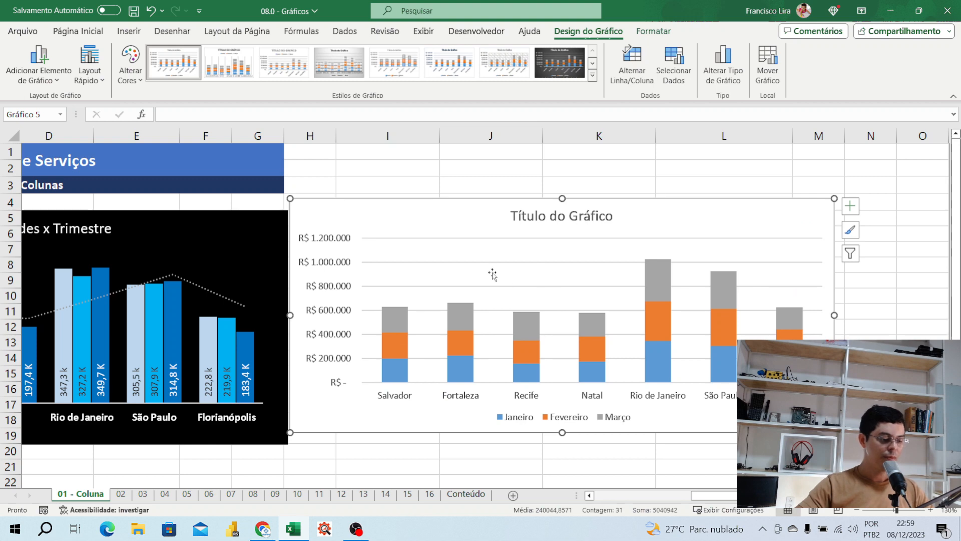
left_click_drag(384, 207, 398, 218)
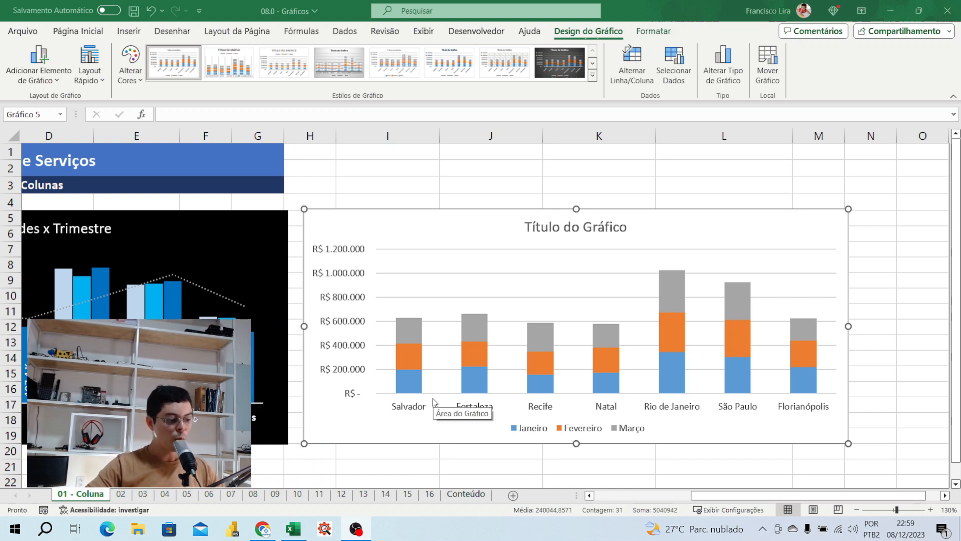
left_click(399, 431)
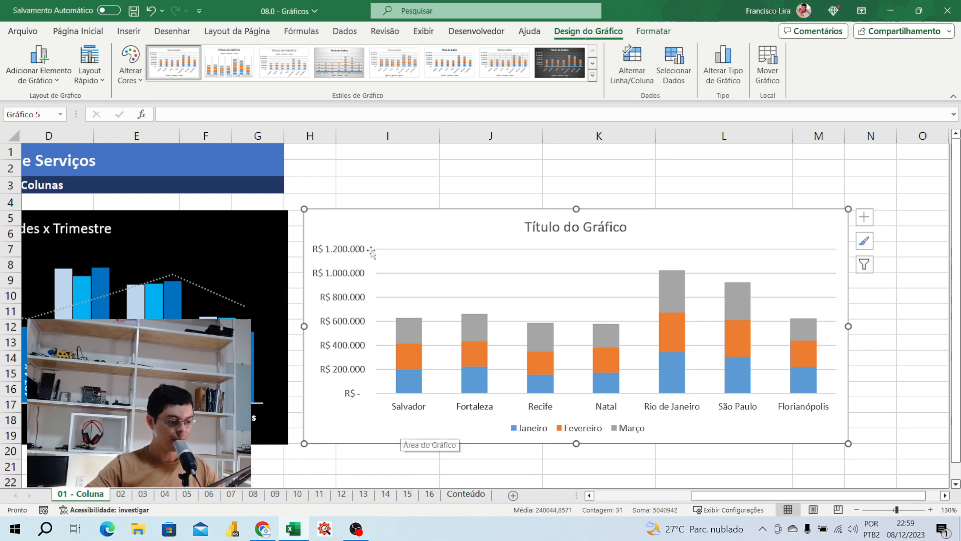
left_click_drag(388, 216, 383, 222)
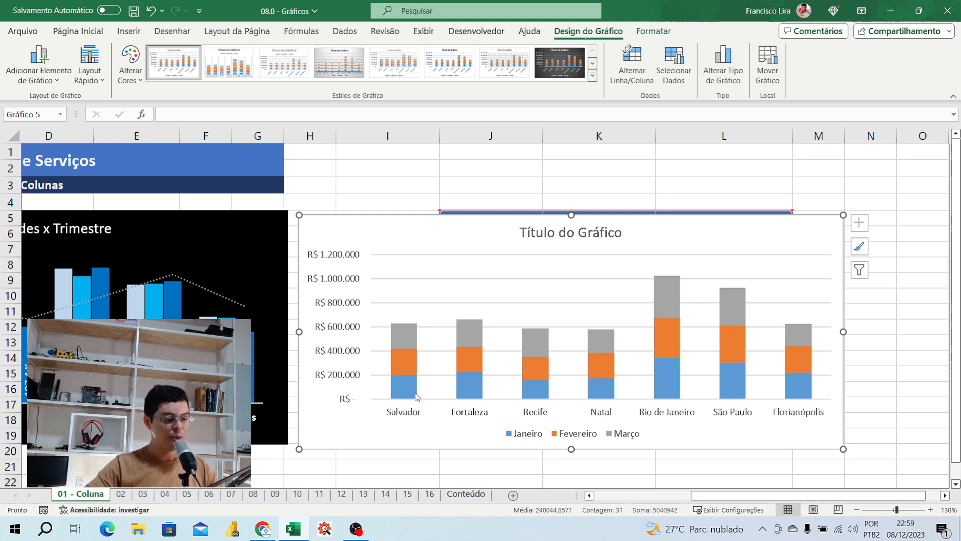
Add data labels to the Janeiro and Fevereiro series of the stacked column chart.
mouse_move(411, 384)
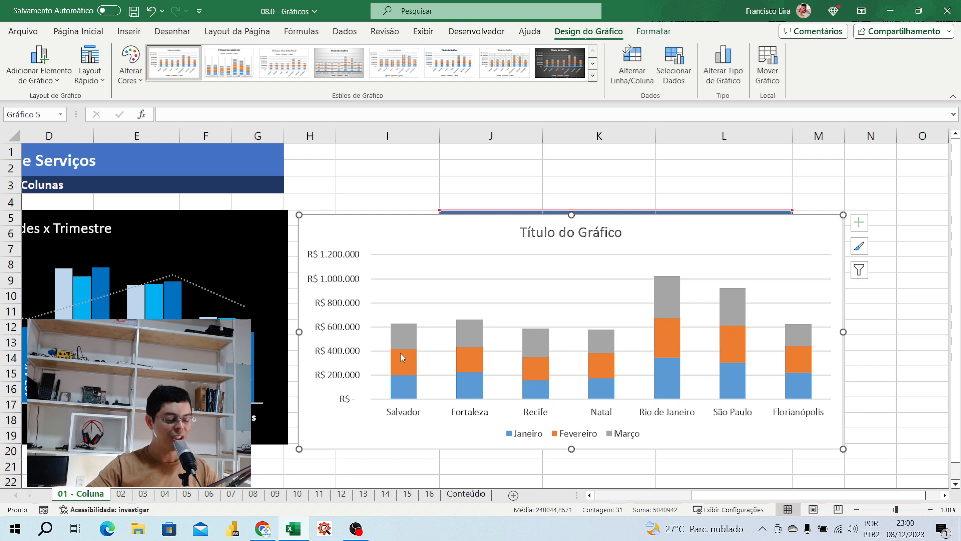
left_click(407, 390)
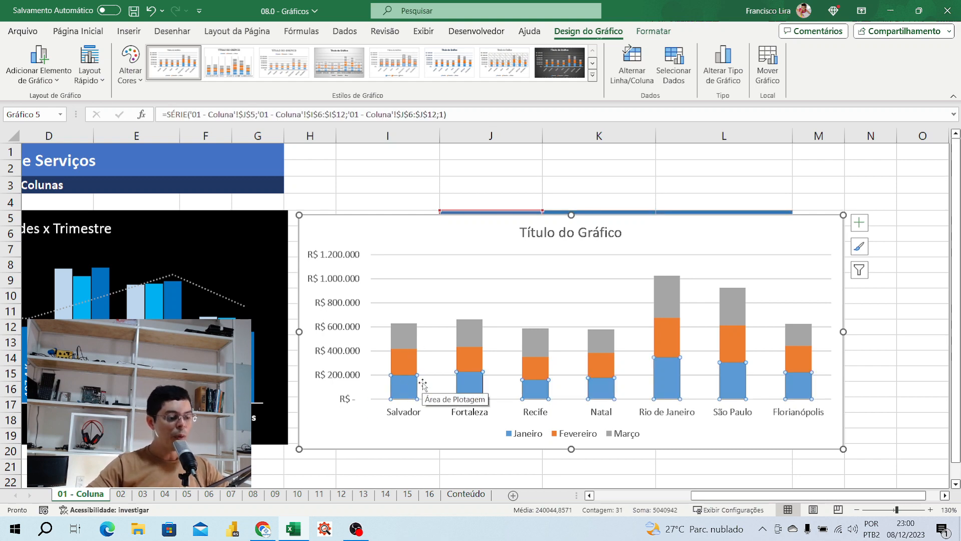
left_click(859, 222)
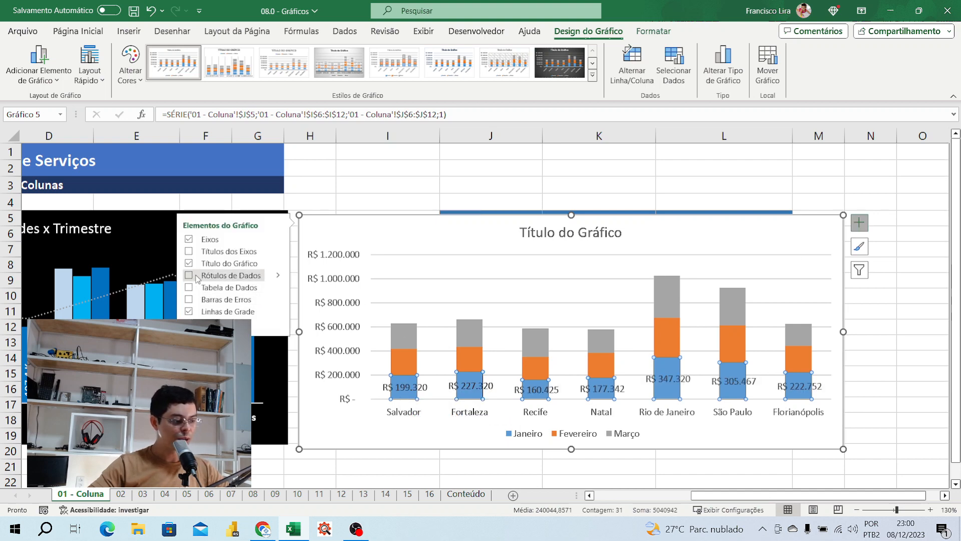
left_click(409, 371)
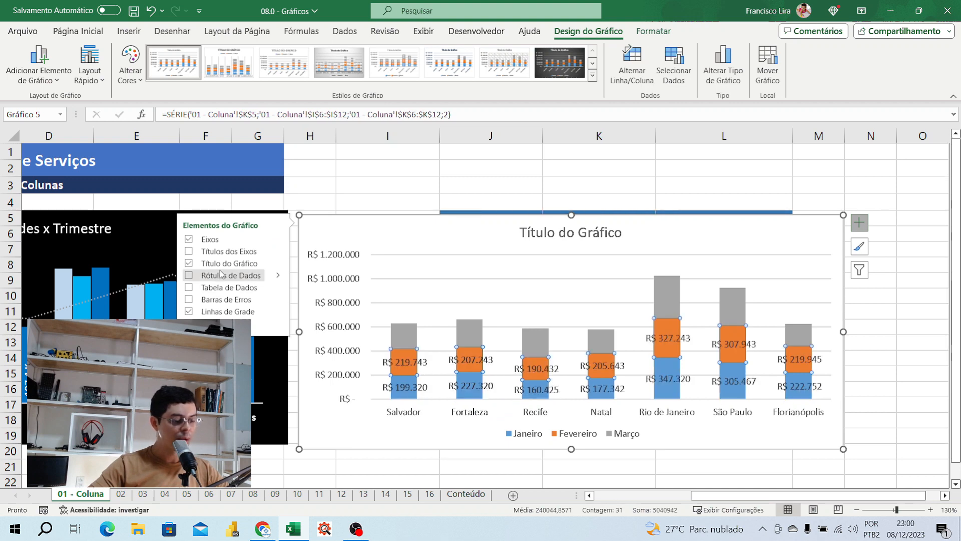
left_click(221, 275)
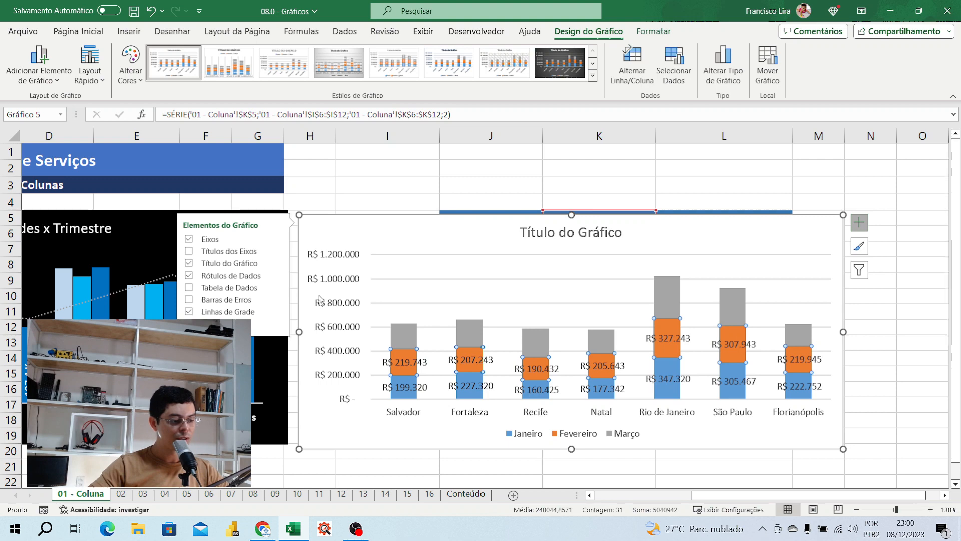
Add data labels to every column segment of the Março series.
left_click(403, 341)
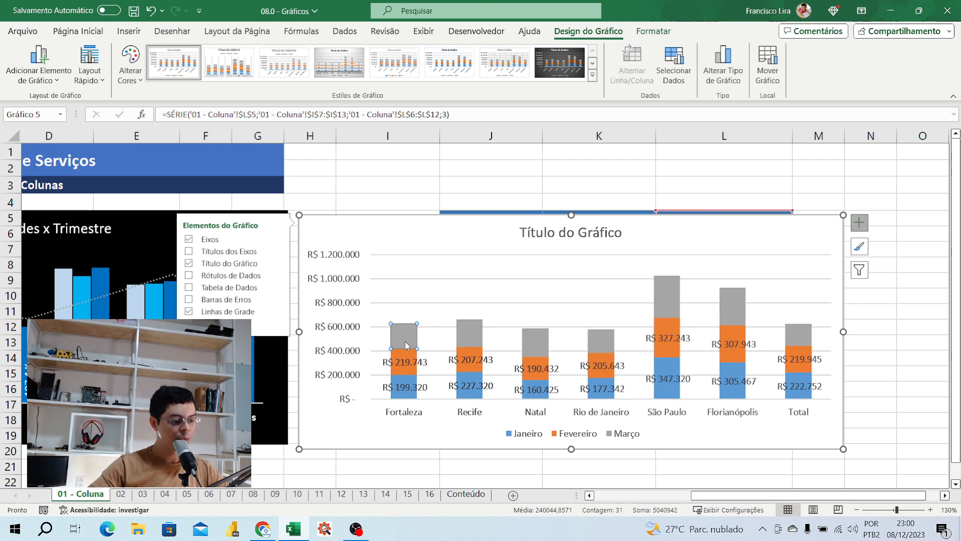
left_click(222, 276)
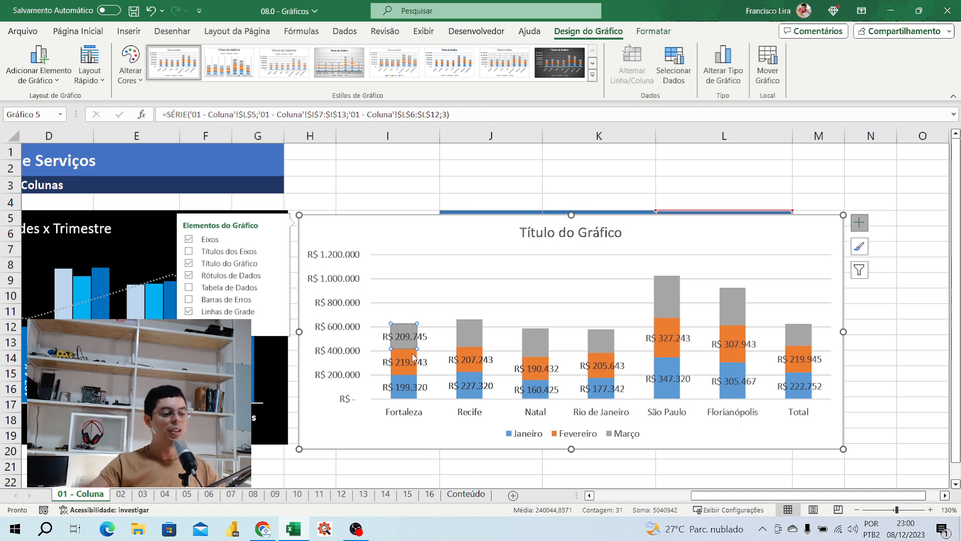
mouse_move(413, 356)
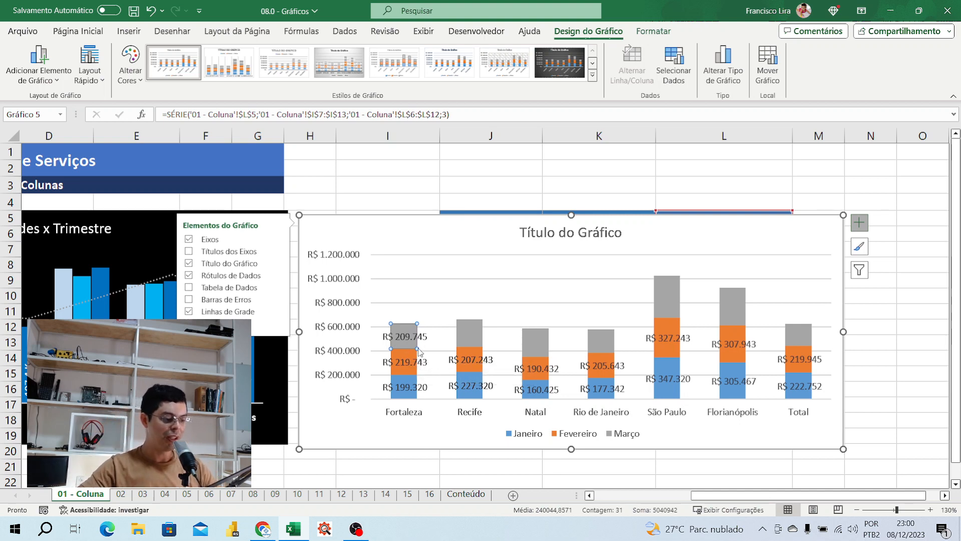
left_click(410, 336)
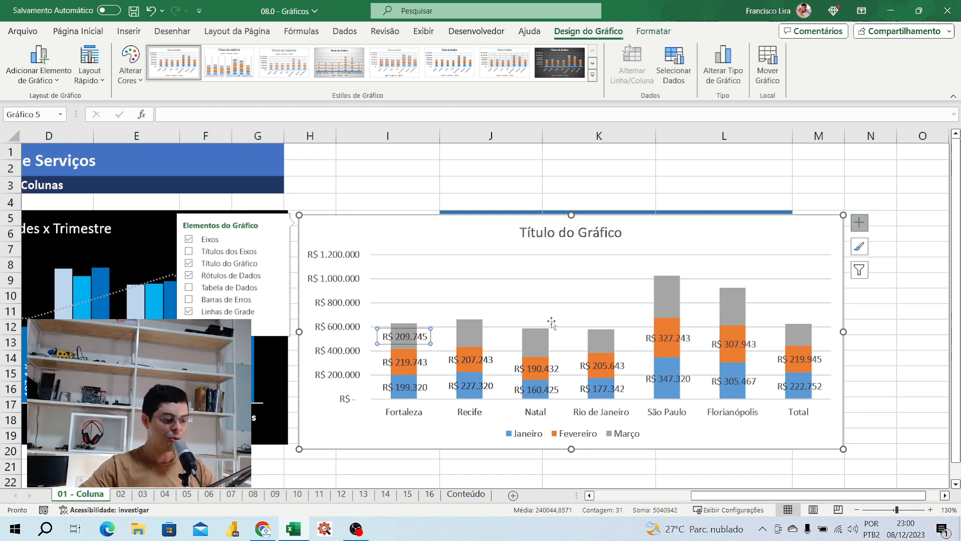
left_click(543, 337)
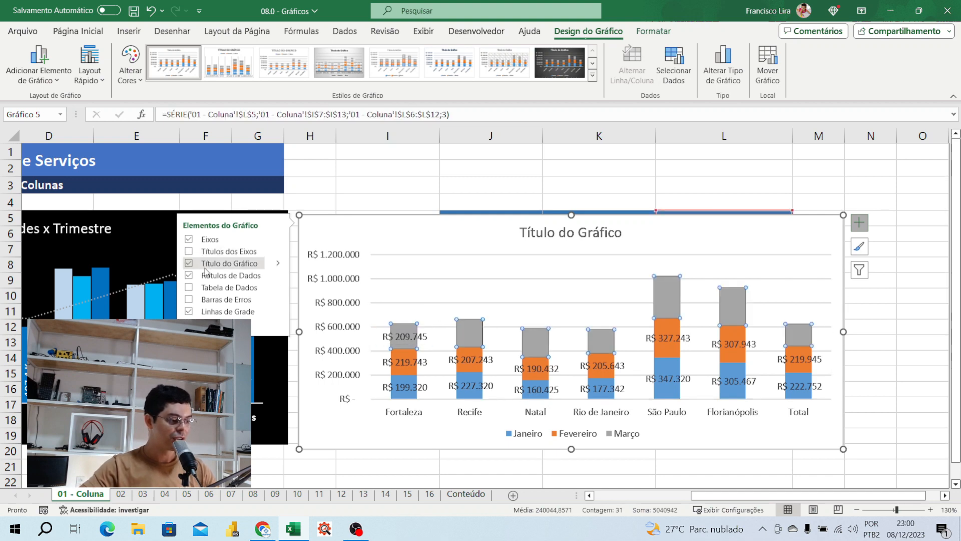
left_click(253, 278)
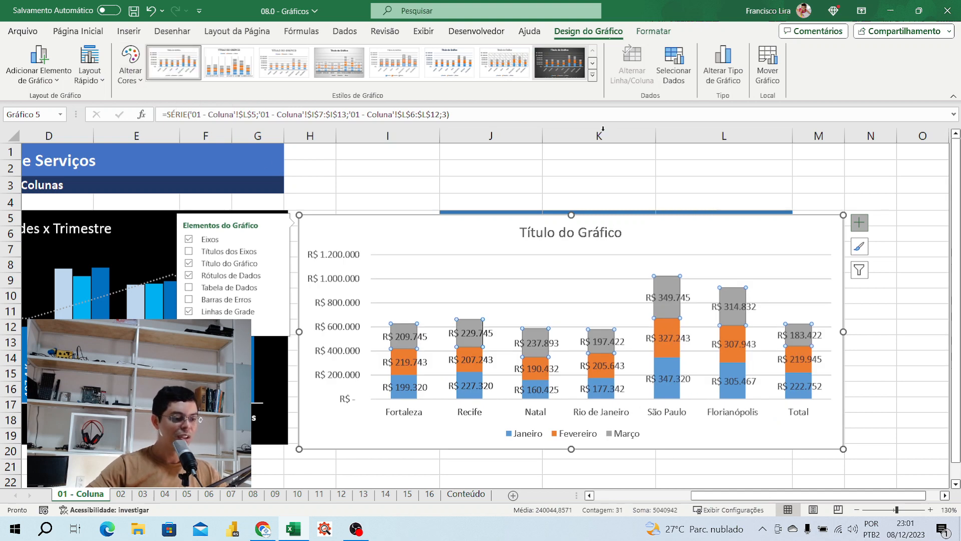
Change the chart type to 2D Coluna 100% Empilhada.
left_click(86, 33)
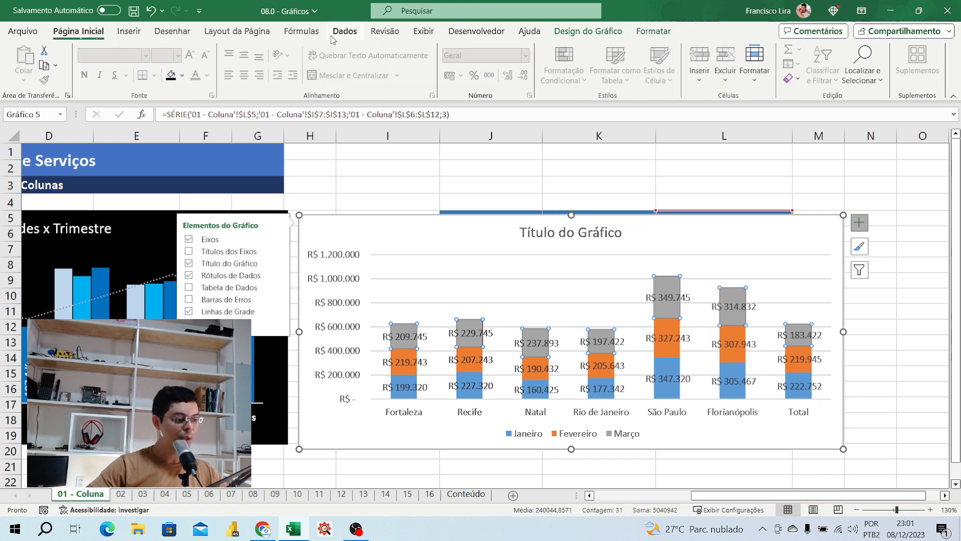
left_click(129, 31)
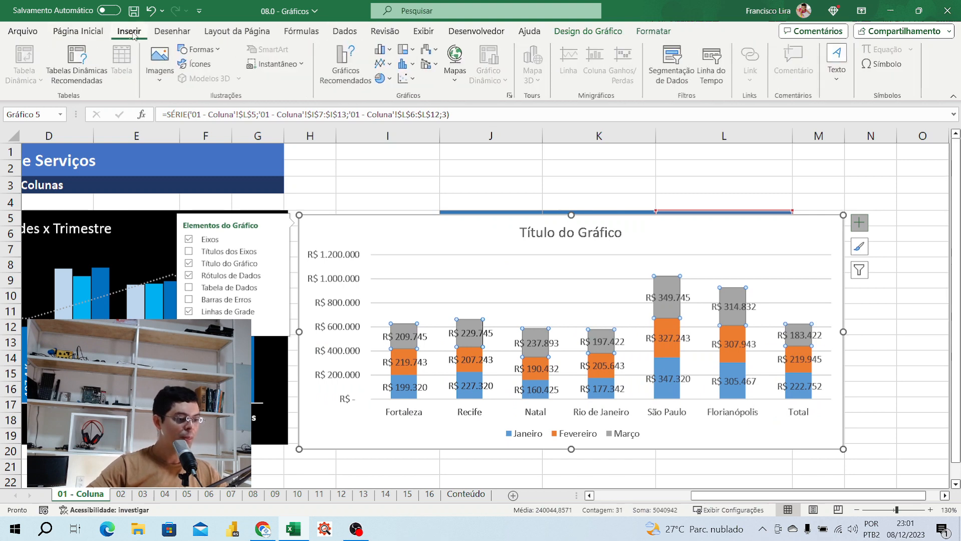
left_click(385, 49)
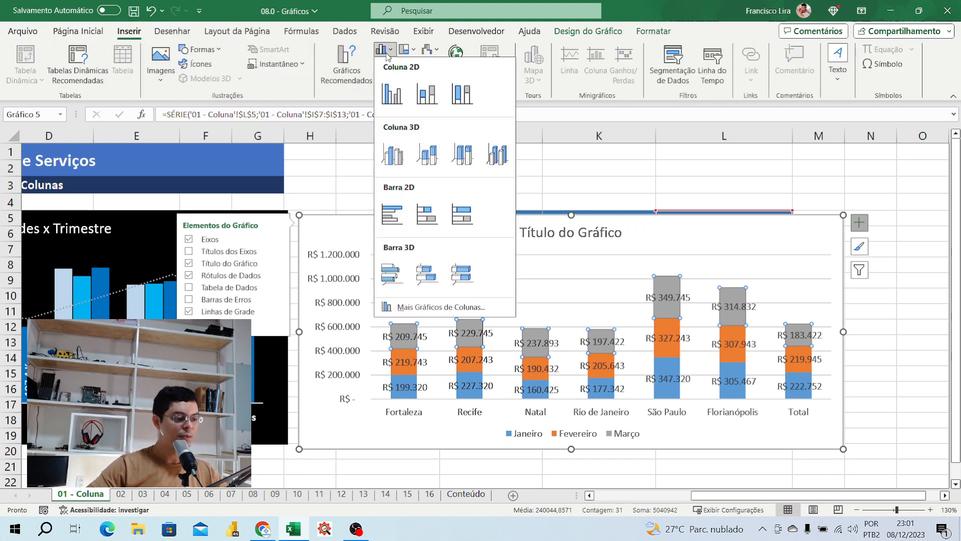
left_click(459, 95)
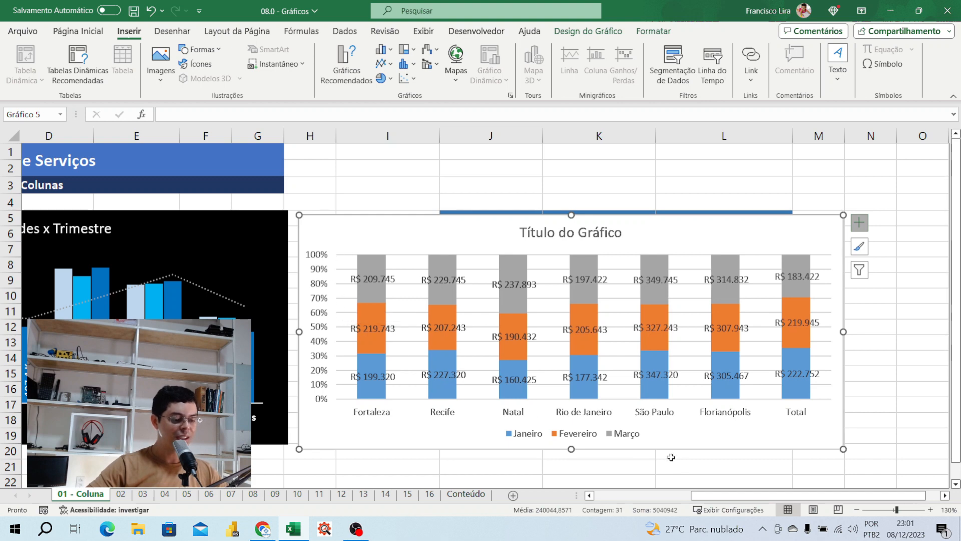
Delete the 100% stacked column chart and clear the table selection.
mouse_move(647, 335)
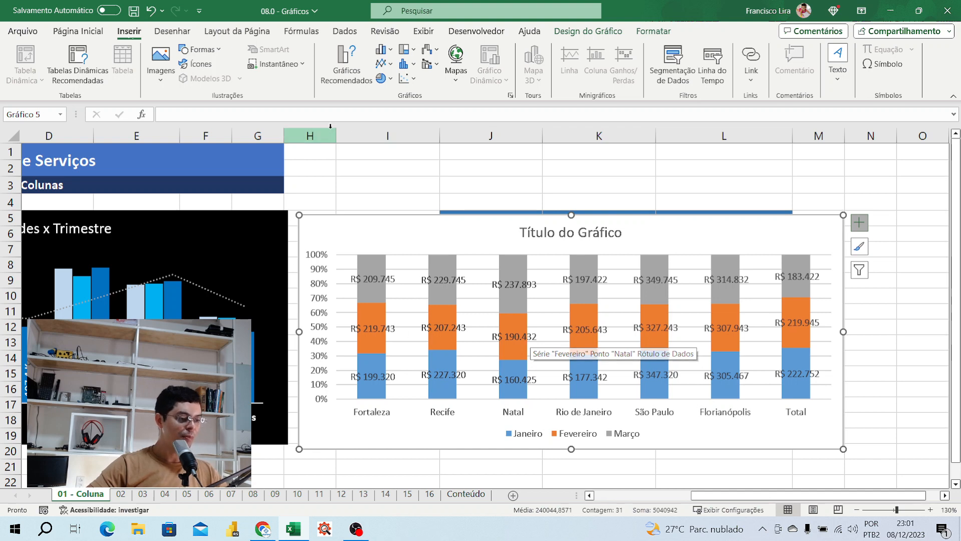
left_click_drag(407, 223, 452, 206)
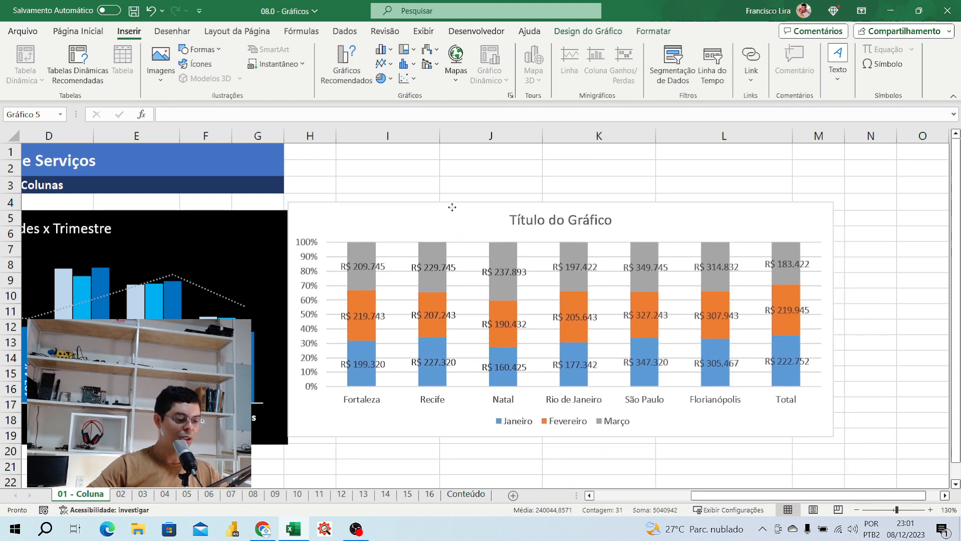
key("Delete")
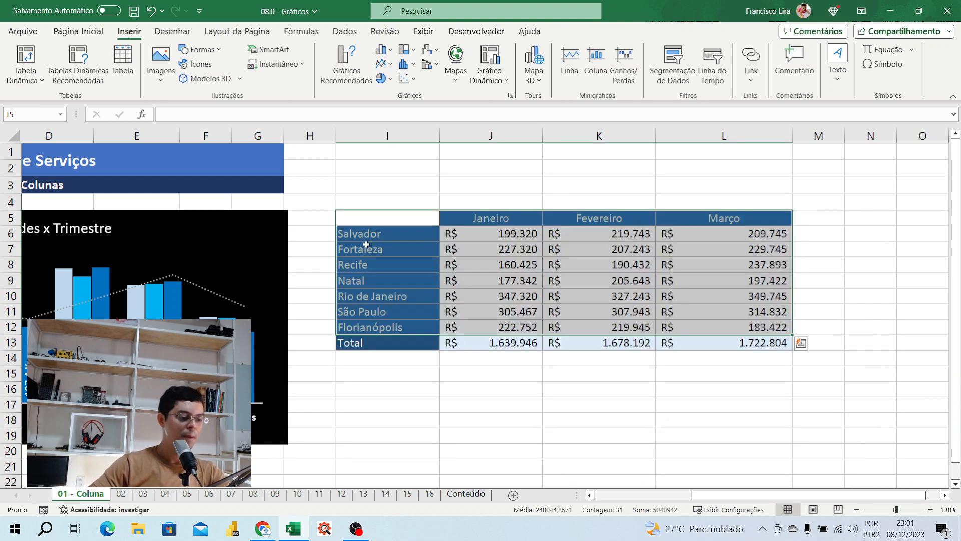
left_click(395, 370)
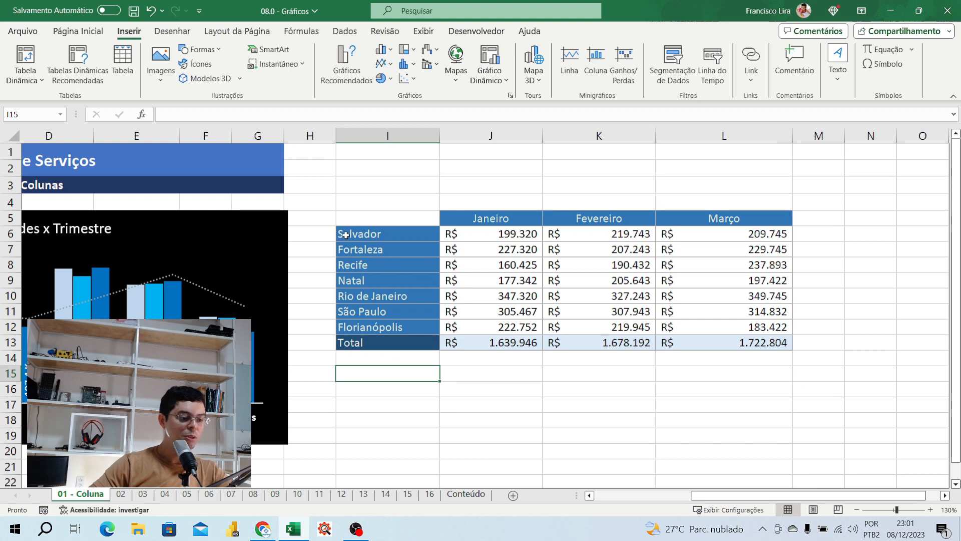
left_click_drag(345, 234, 728, 214)
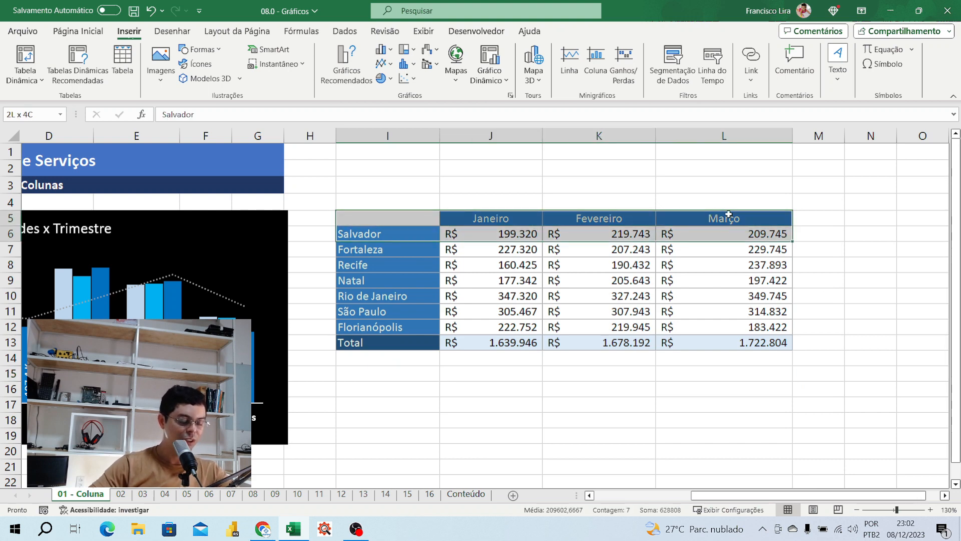
left_click(385, 49)
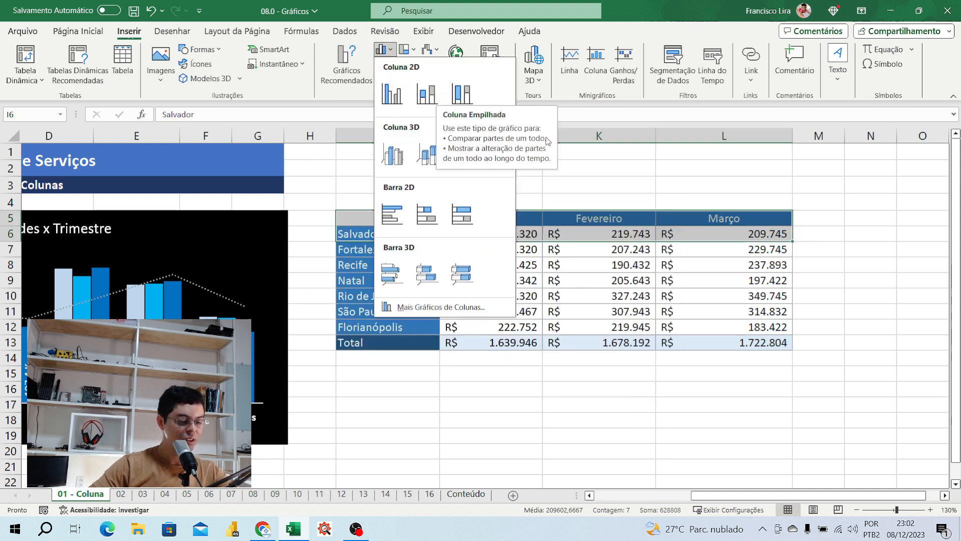
left_click(826, 403)
Insert a 2D stacked column chart of the Salvador and Fortaleza rows with the month headers, and place it below those rows.
left_click_drag(365, 217, 730, 244)
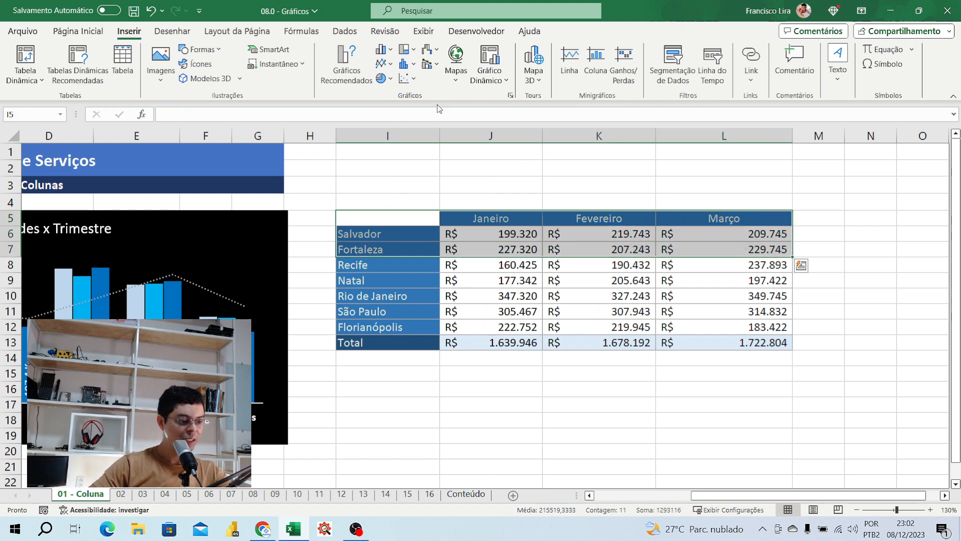
left_click(382, 49)
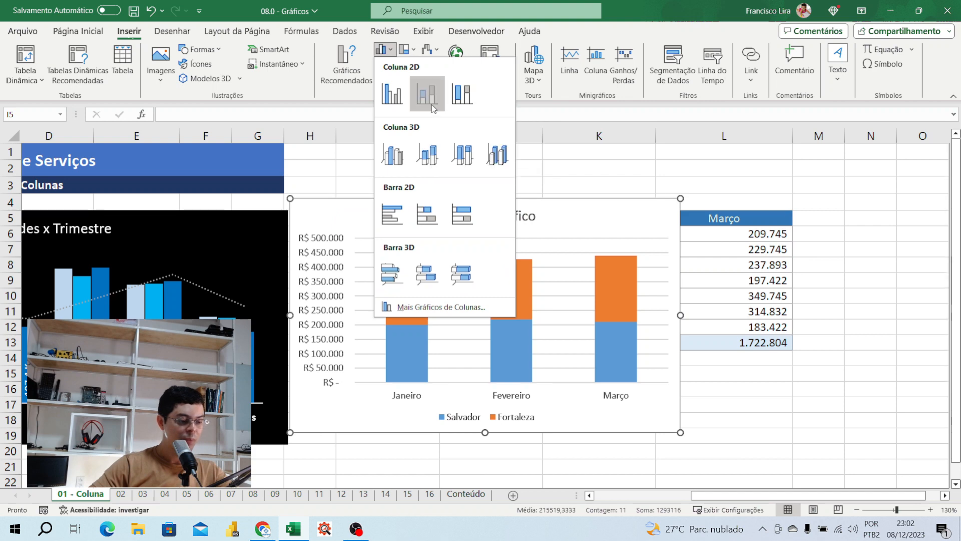
left_click(431, 104)
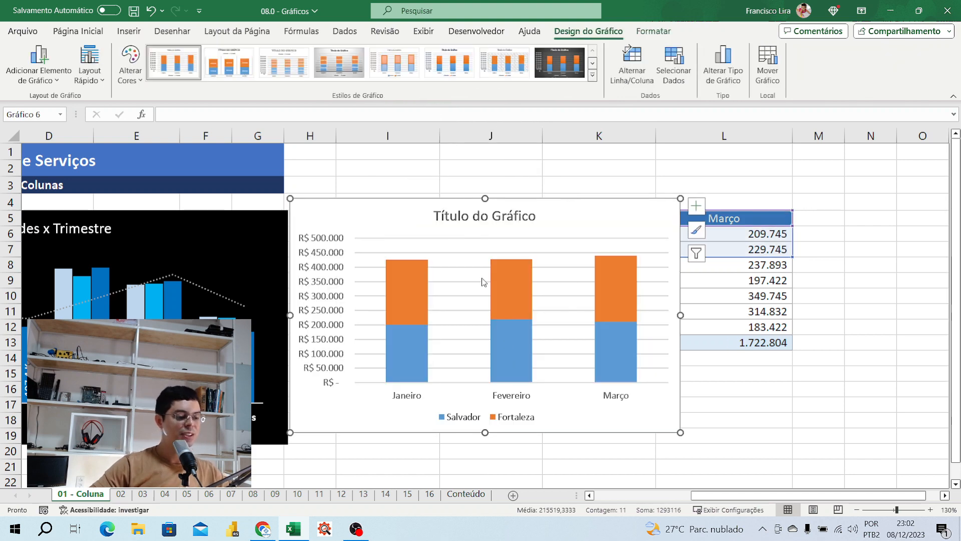
left_click_drag(420, 208, 452, 336)
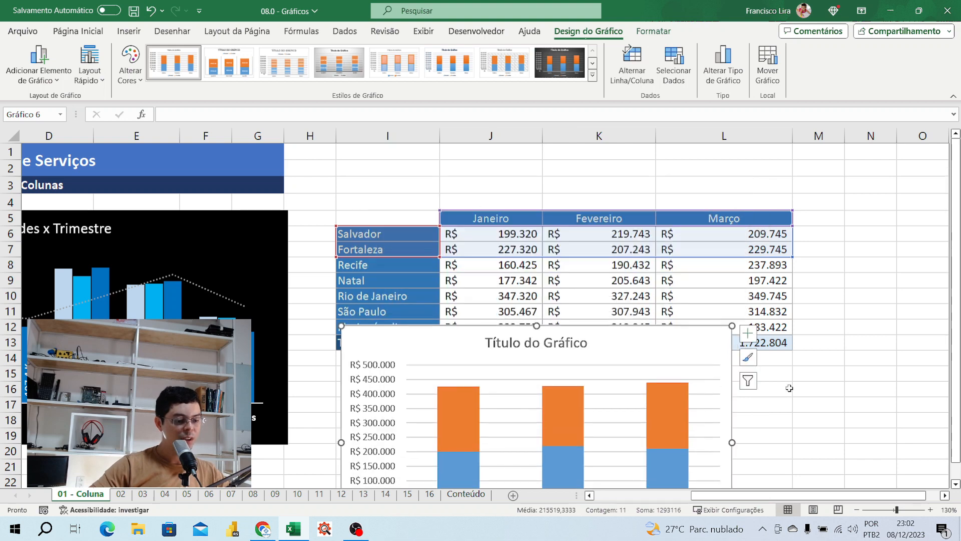
left_click(816, 419)
Set Fortaleza's Fevereiro sales value to 150243.
left_click(496, 250)
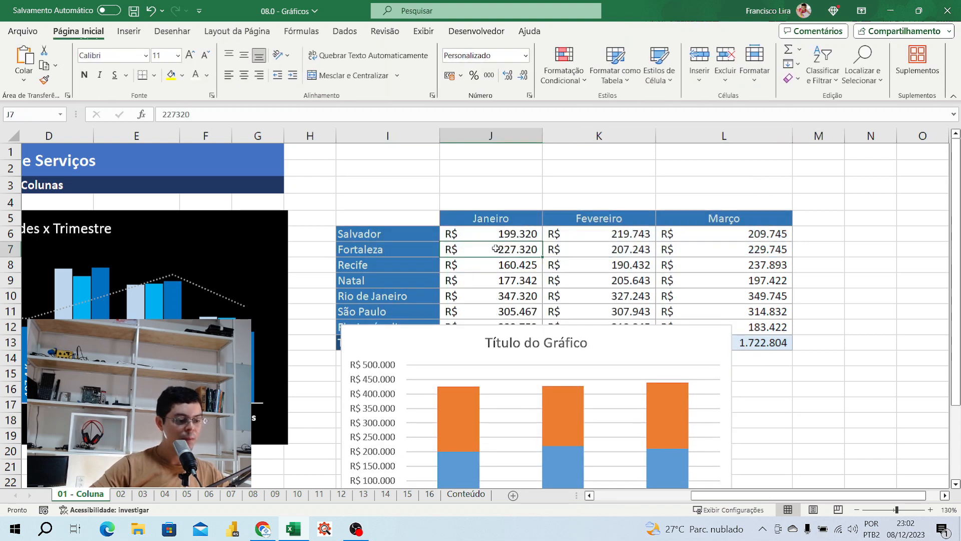
double_click(629, 251)
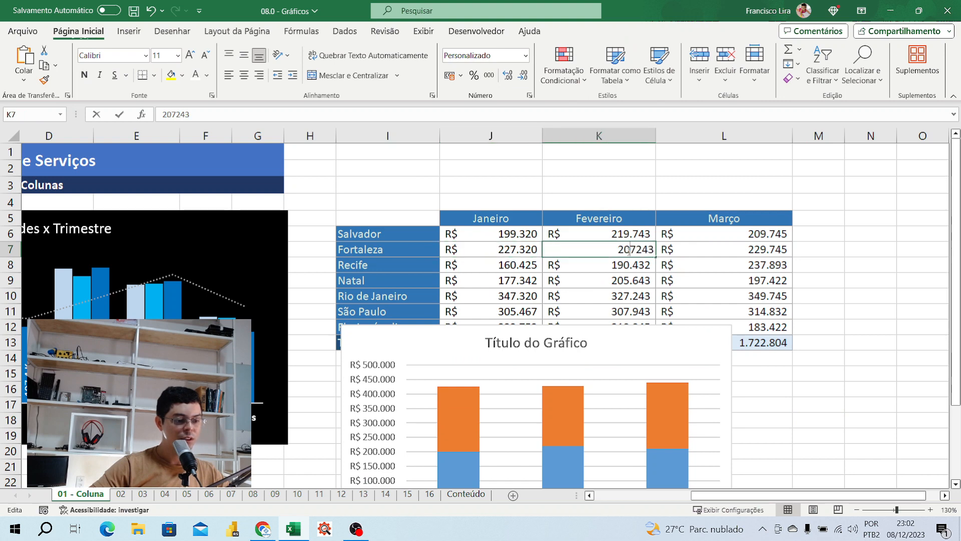
left_click_drag(611, 250, 636, 249)
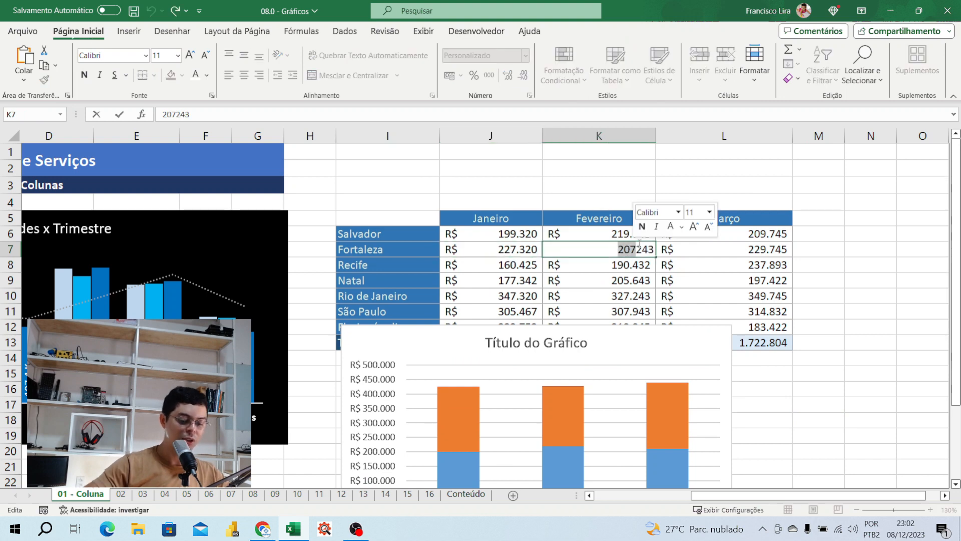
type("150")
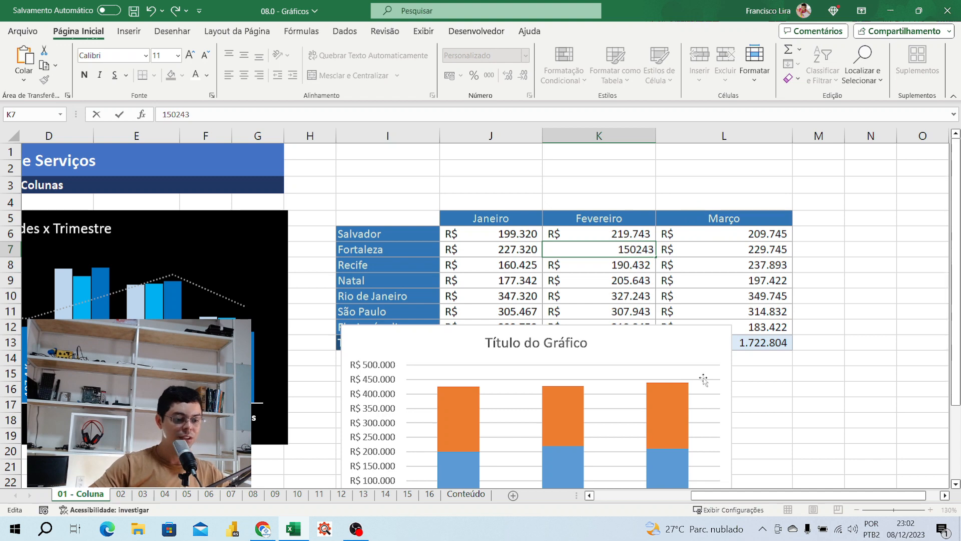
left_click(735, 389)
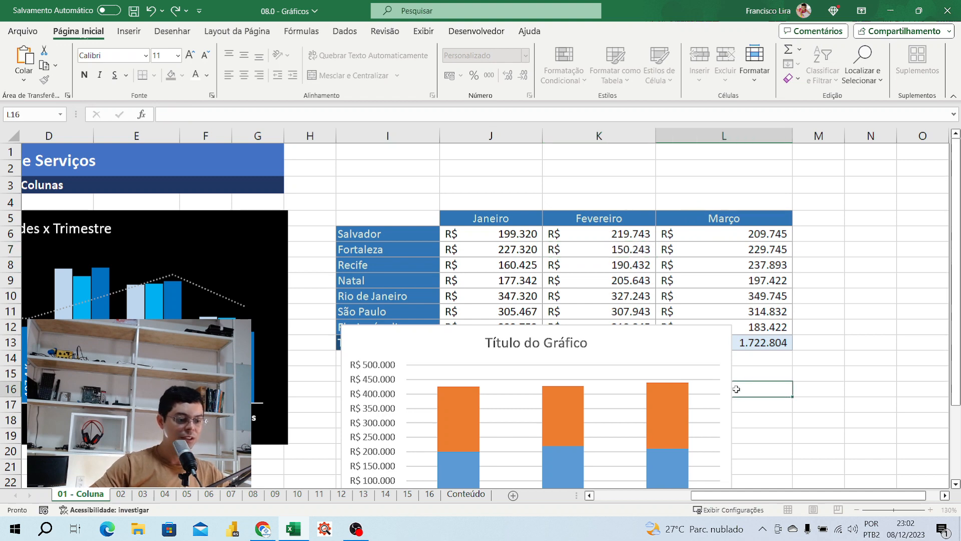
Set Fortaleza's Março sales value to 1805.
left_click(751, 250)
double_click(750, 250)
left_click_drag(754, 250, 785, 249)
type("1805")
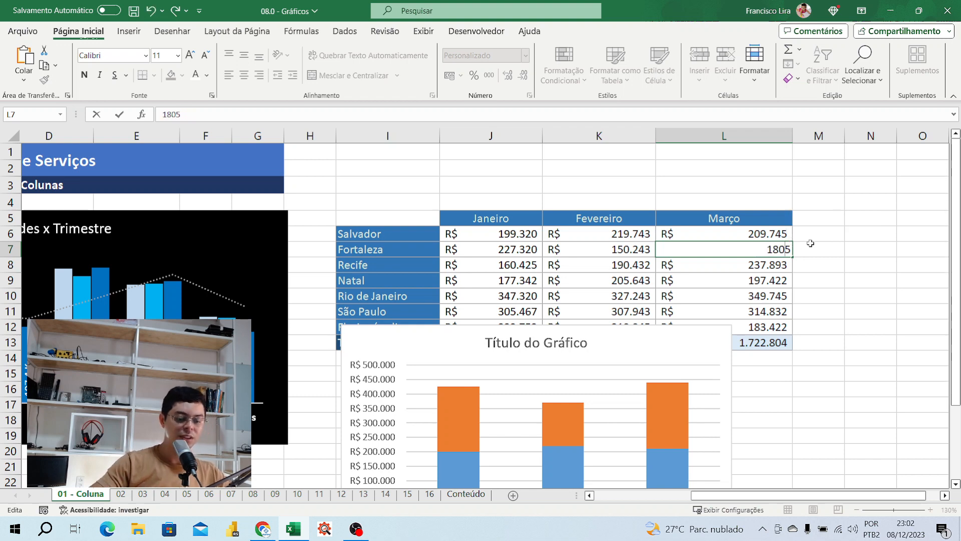
key("Delete")
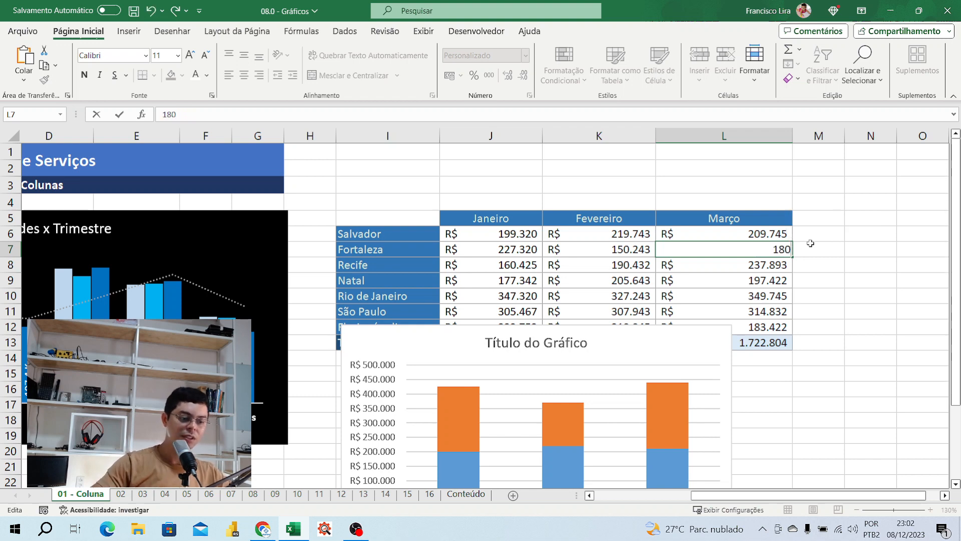
type("5")
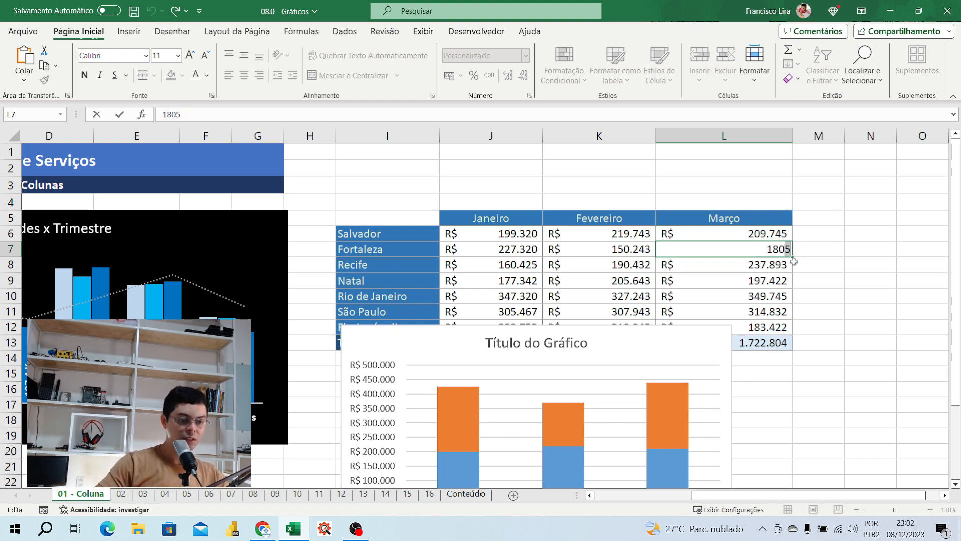
left_click(811, 275)
Move the chart up to just below the Fortaleza row and set Fortaleza's Março value to 18005.
left_click_drag(601, 340, 601, 282)
left_click(757, 252)
double_click(765, 250)
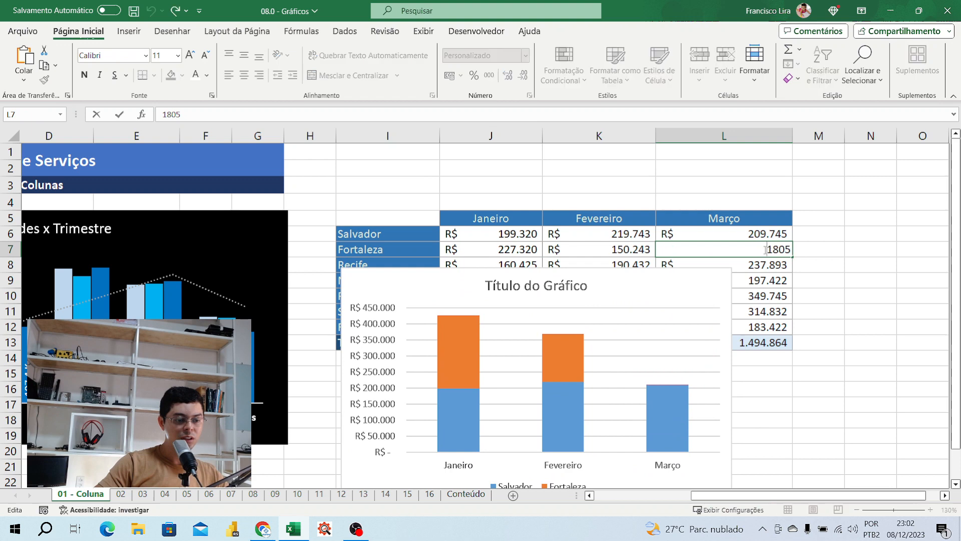
left_click(781, 249)
type("0")
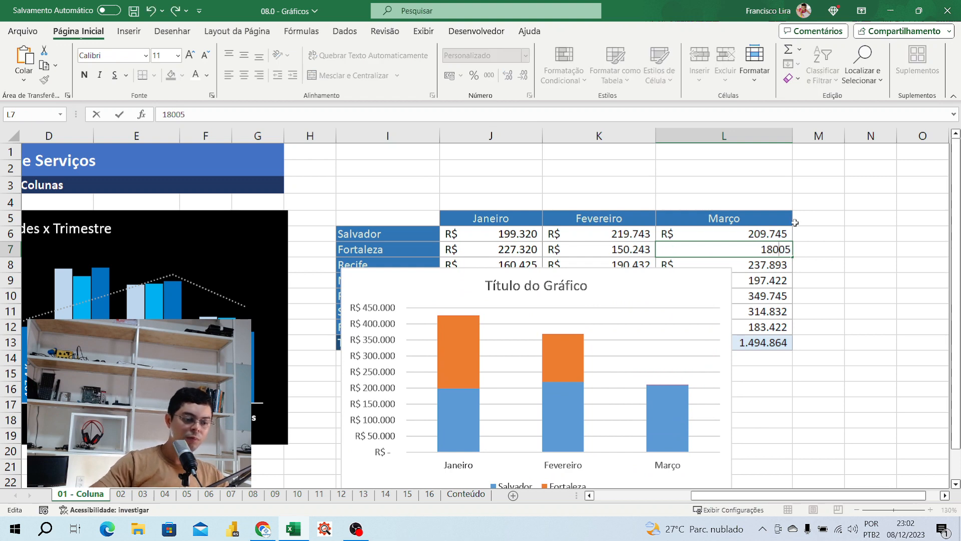
left_click(855, 261)
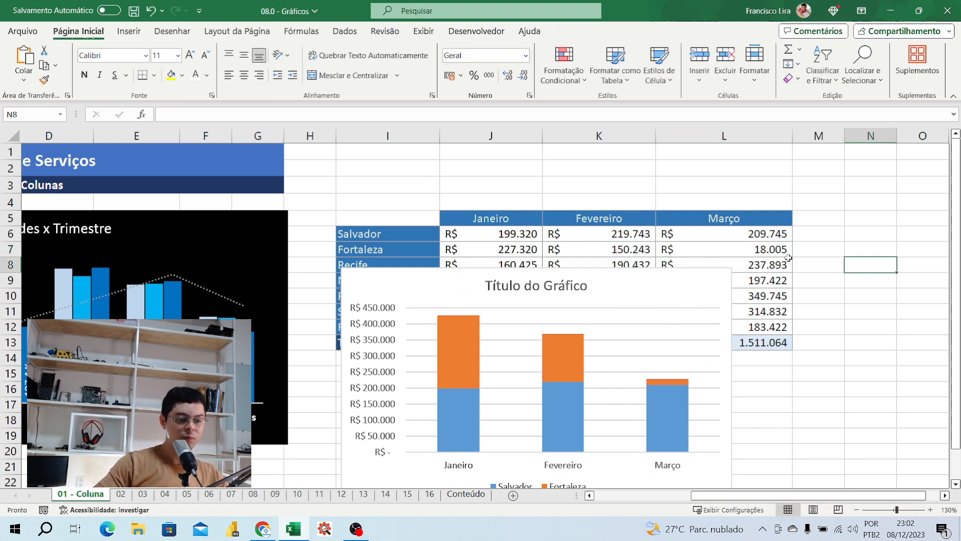
left_click(473, 346)
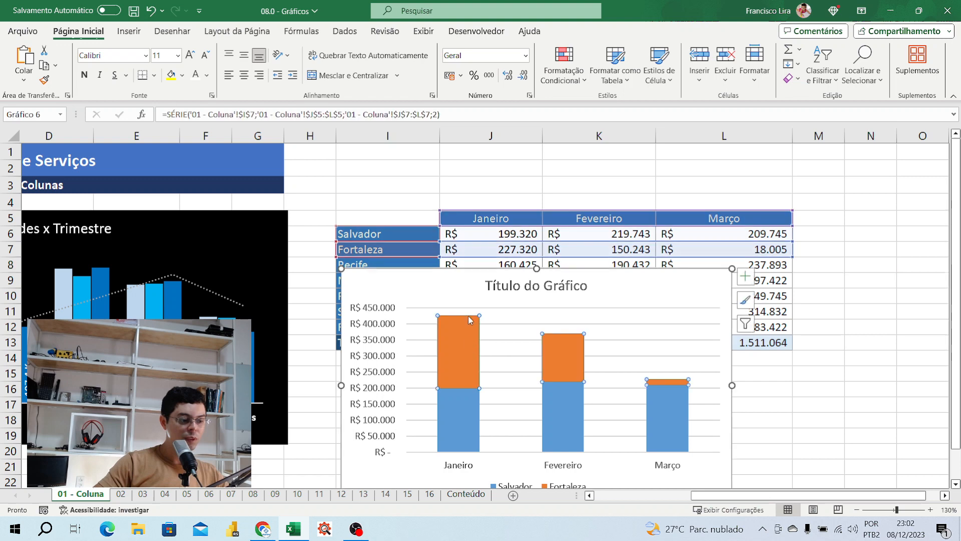
left_click(495, 248)
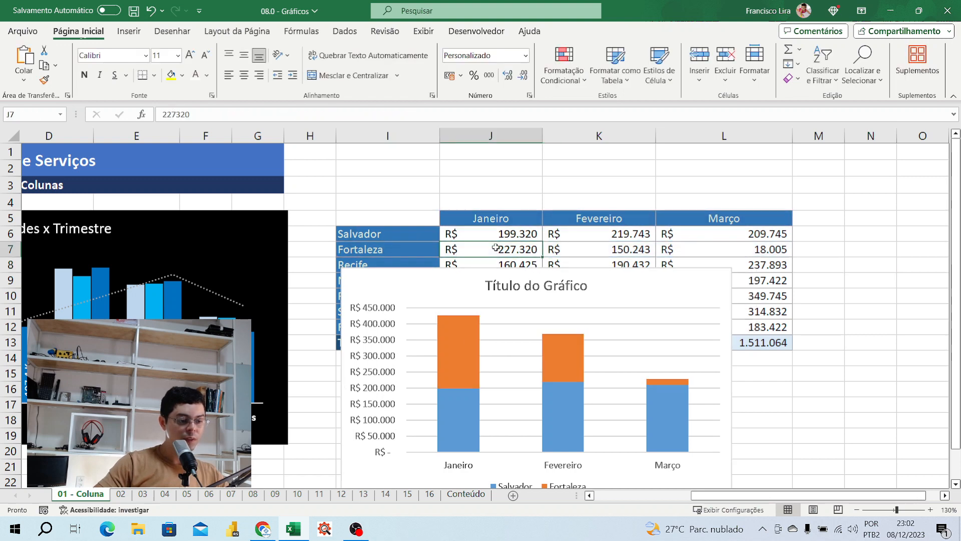
left_click(519, 234)
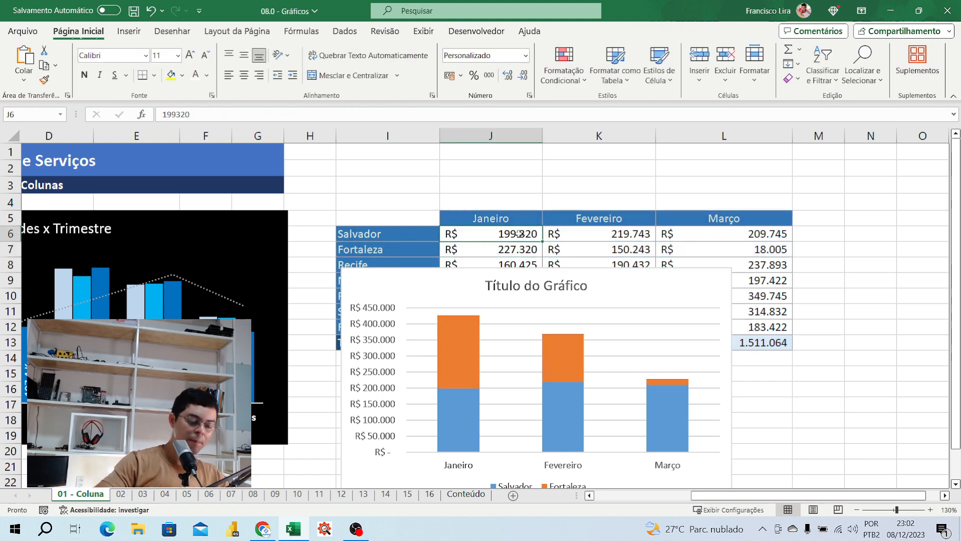
type("190")
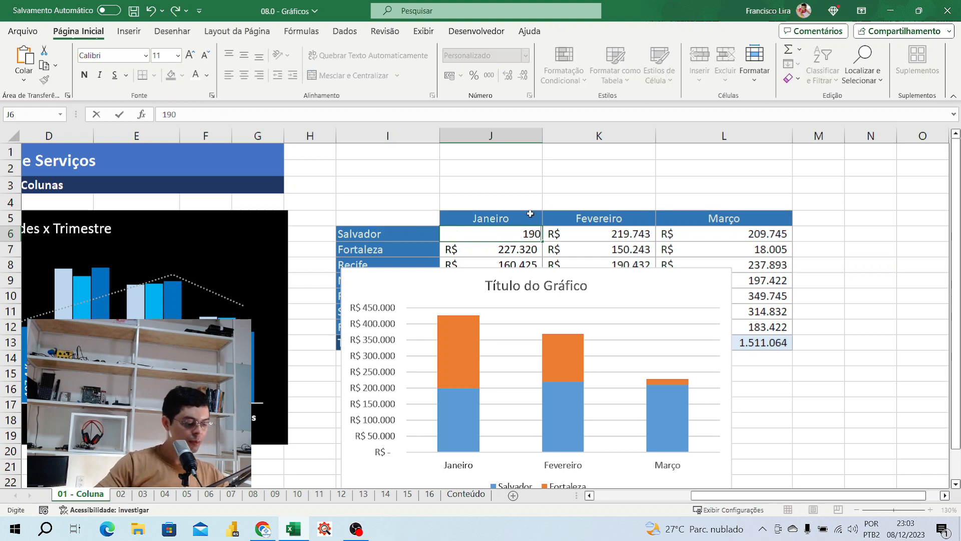
key("ctrl+z")
Set Salvador's Janeiro sales value to 209320.
left_click(513, 235)
left_click_drag(515, 235, 501, 235)
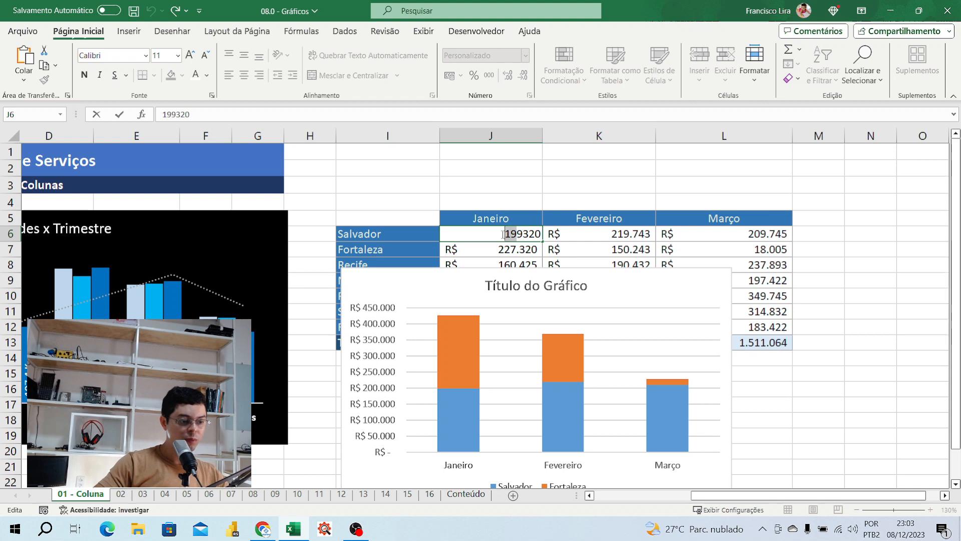
type("0")
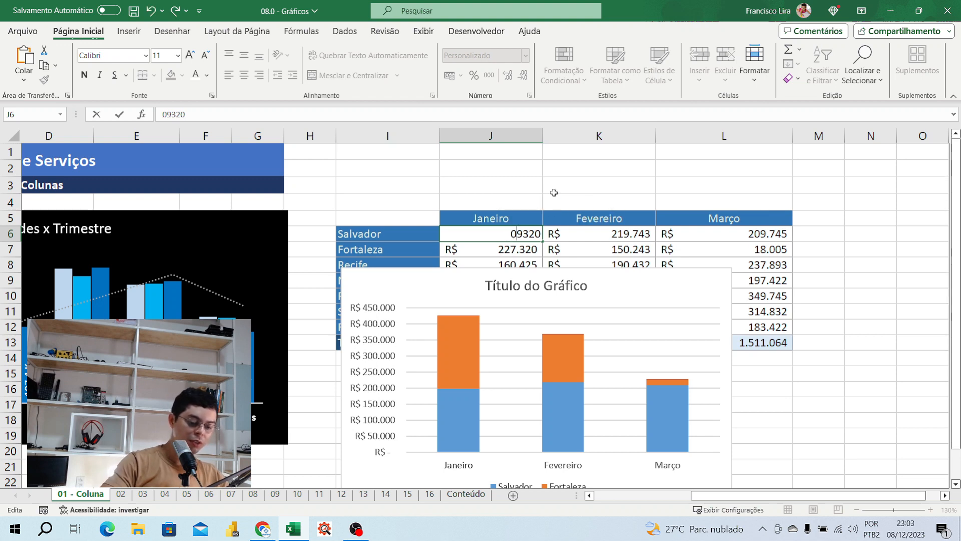
key("BackSpace")
key("ctrl+z")
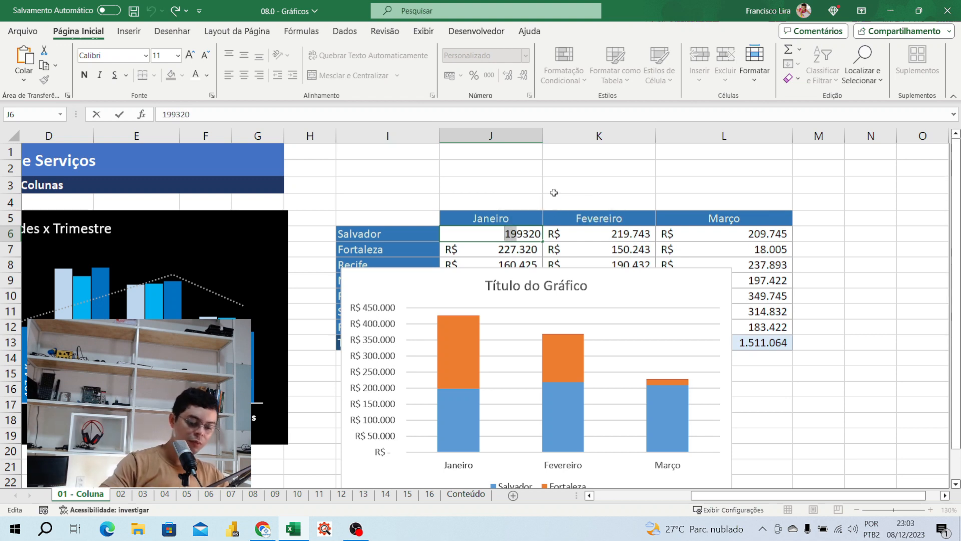
type("20")
key("Return")
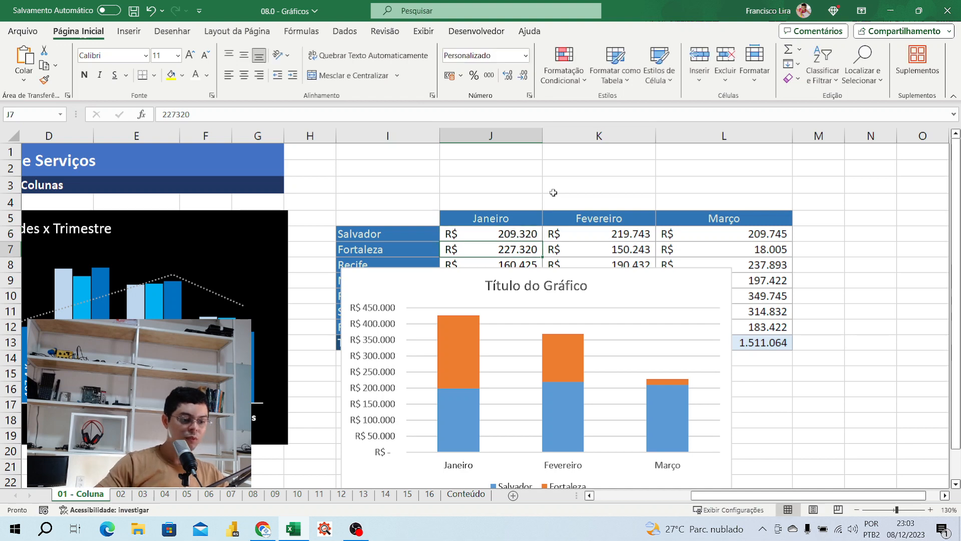
left_click(756, 423)
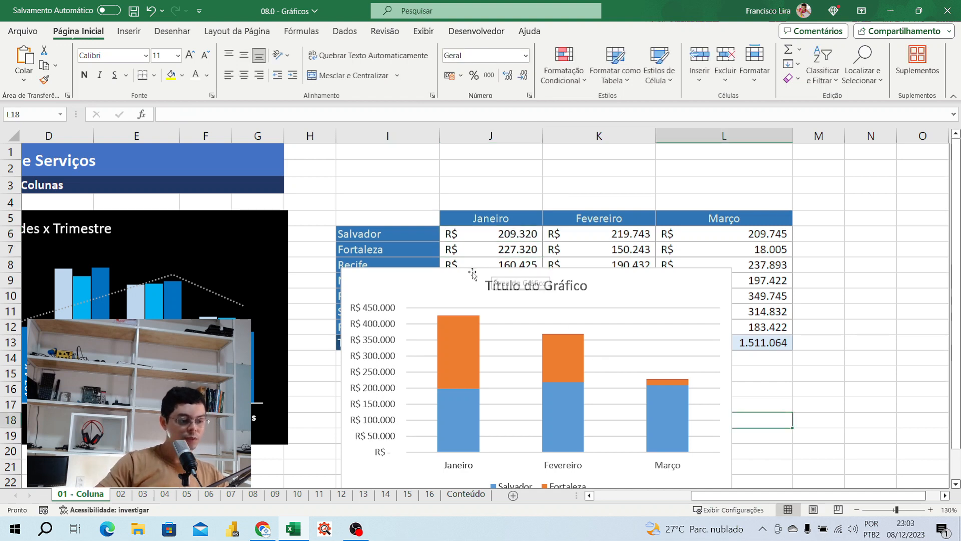
Move the stacked column chart up over the table and inspect the Fortaleza and Salvador segments of the Janeiro column.
left_click_drag(472, 270, 532, 148)
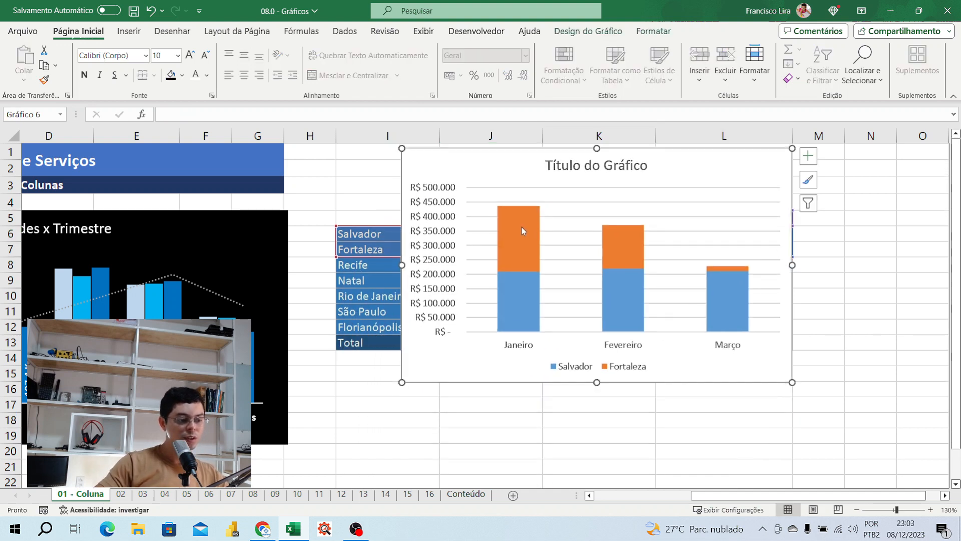
left_click(530, 239)
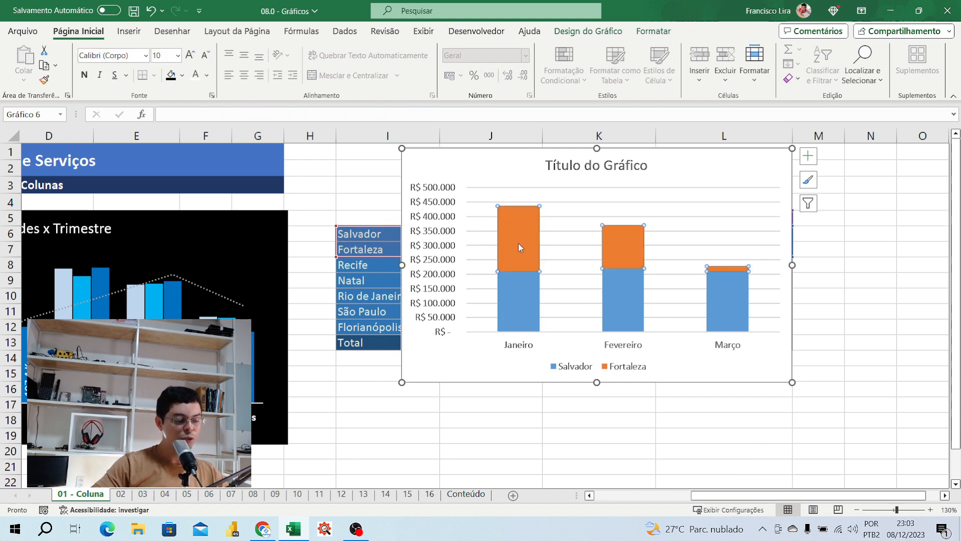
mouse_move(531, 308)
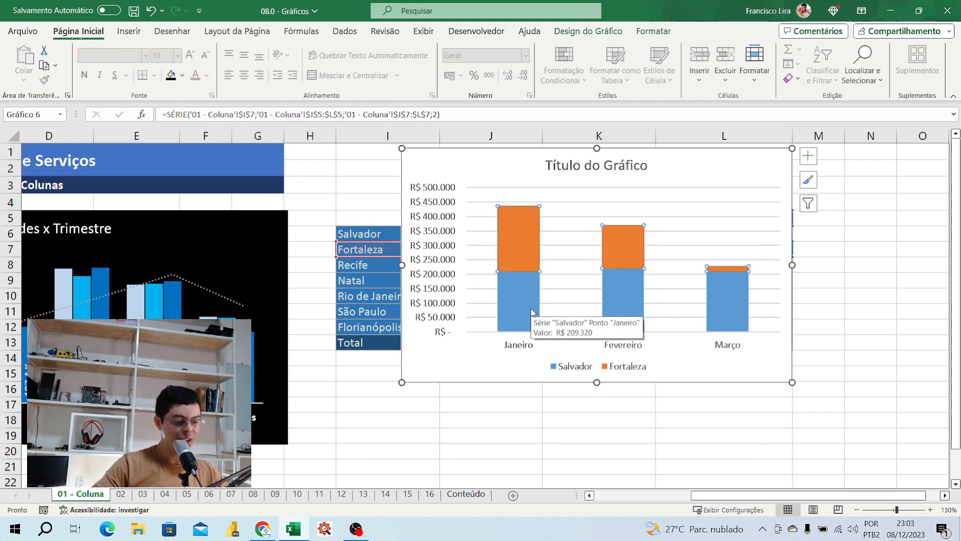
Add data labels to the Salvador and Fortaleza series of the stacked column chart.
left_click(521, 296)
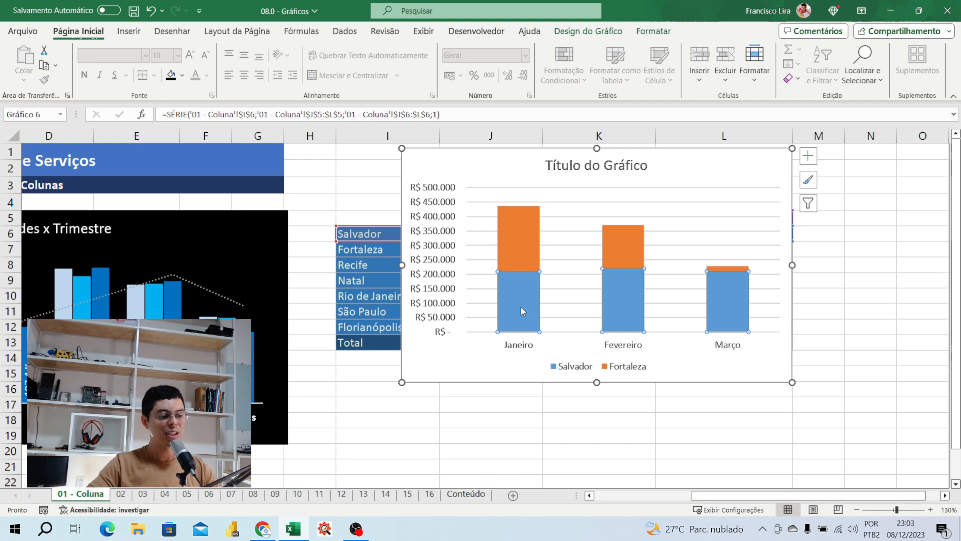
left_click(808, 156)
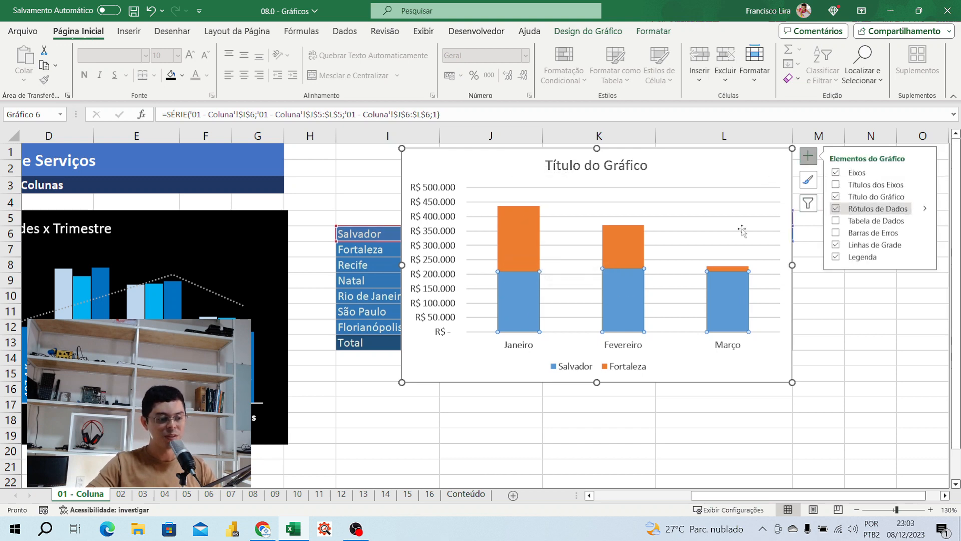
left_click(620, 242)
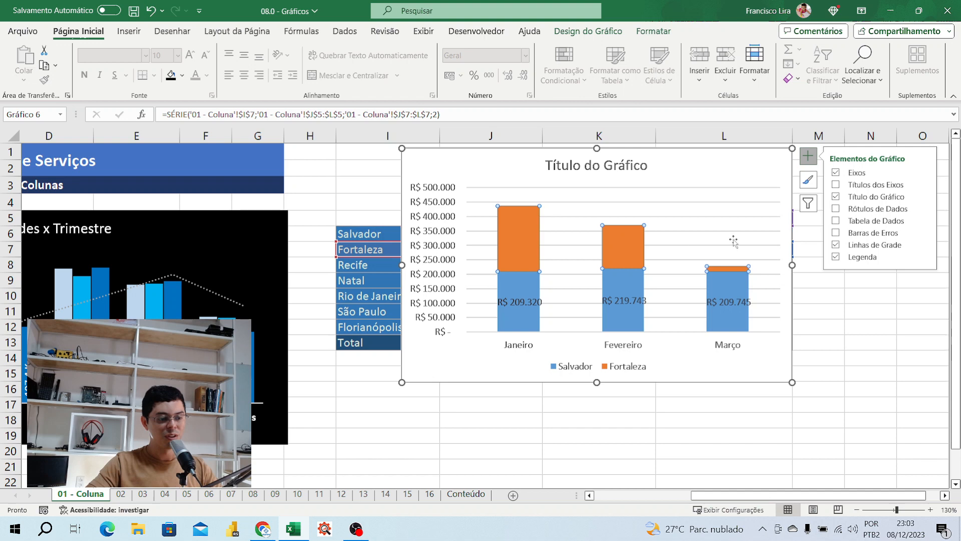
left_click(830, 210)
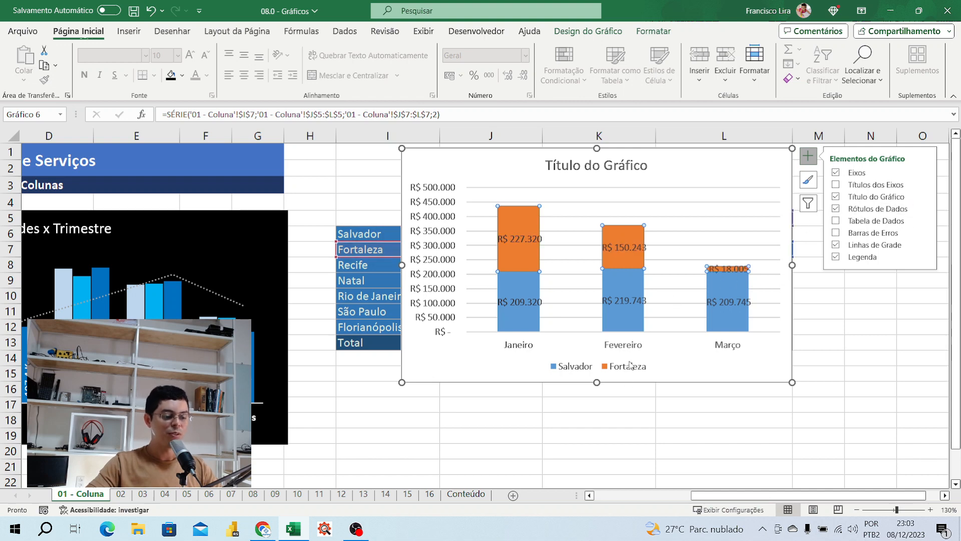
left_click(673, 379)
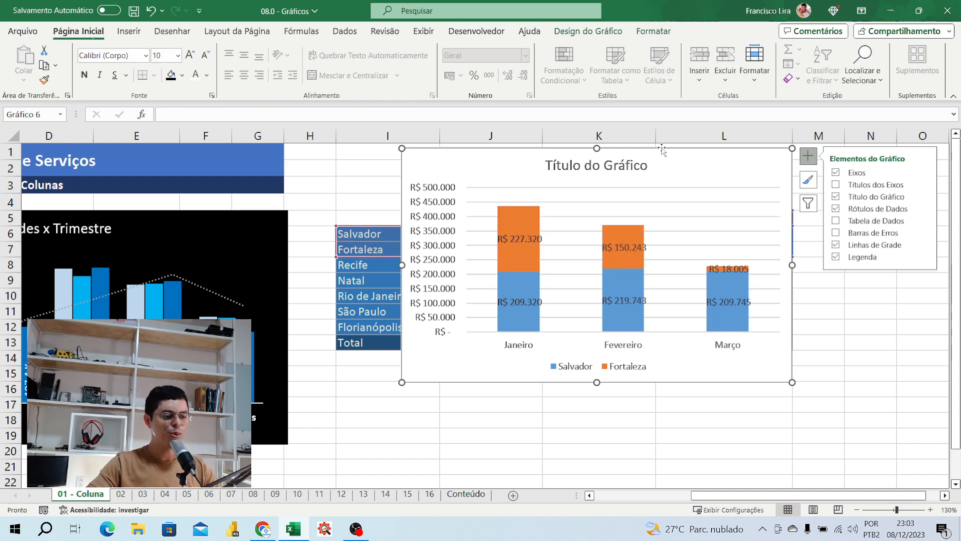
Delete the stacked column chart, clear the selection and show the commands for inserting another chart.
mouse_move(662, 154)
left_mouse_down()
mouse_move(657, 199)
mouse_move(518, 222)
left_mouse_up()
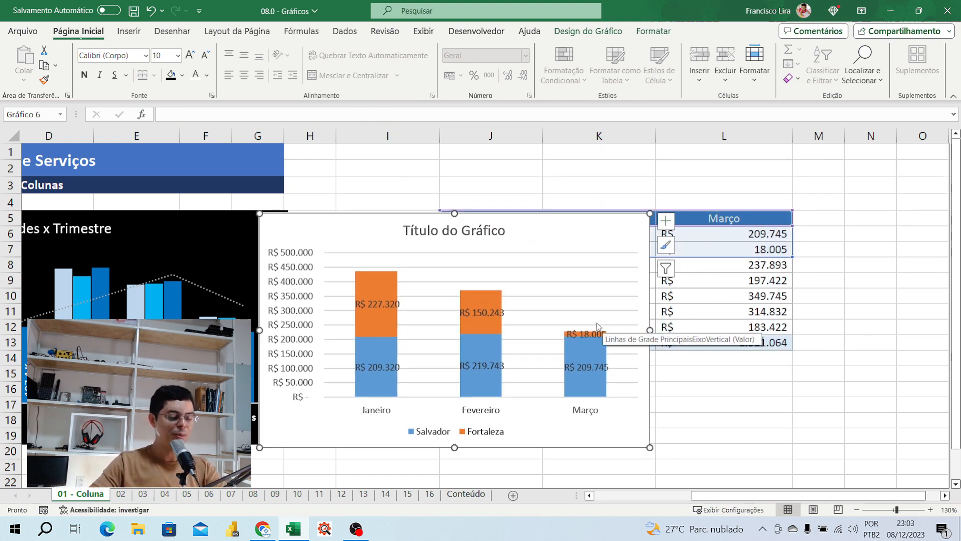
key("Delete")
left_click(738, 421)
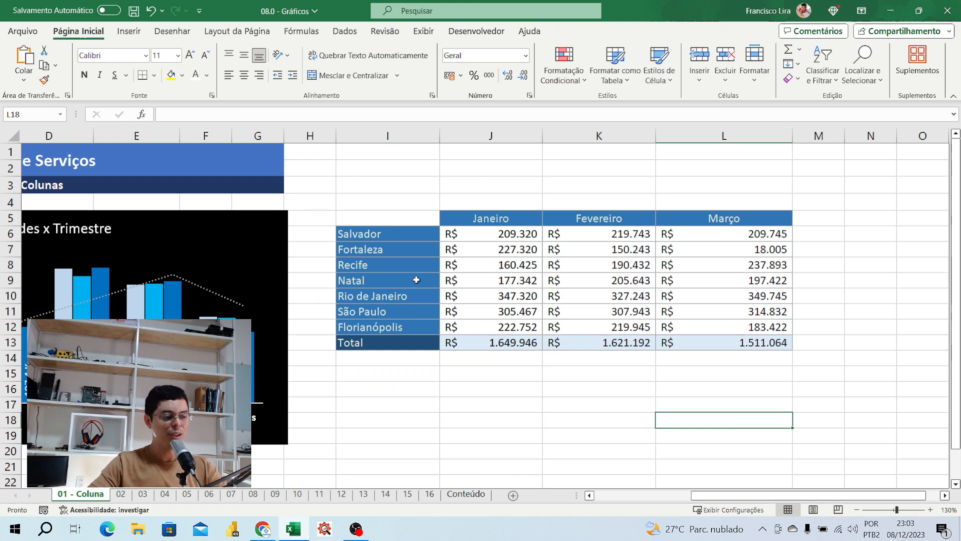
left_click(129, 31)
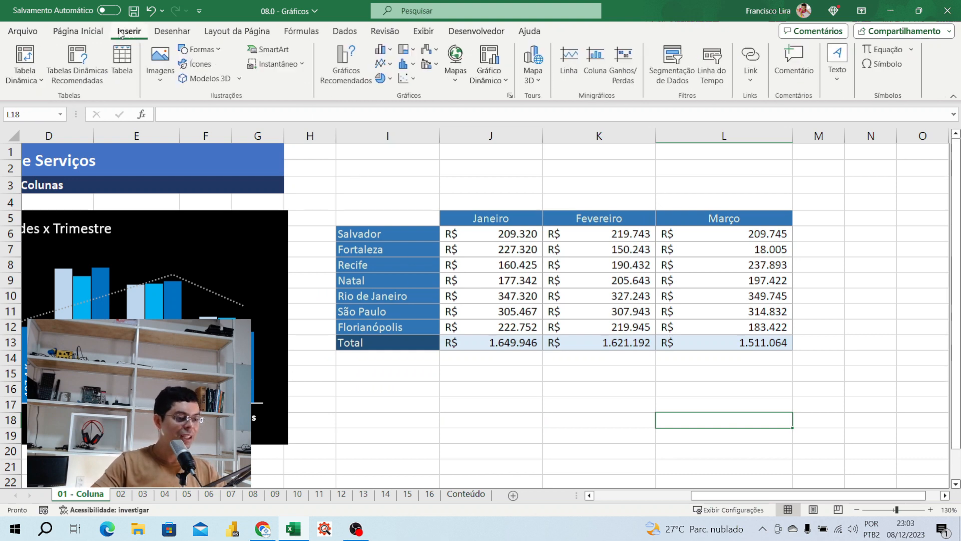
Insert a 2D clustered bar chart from the city sales table I5:L12, leaving out the Total row.
left_click(393, 48)
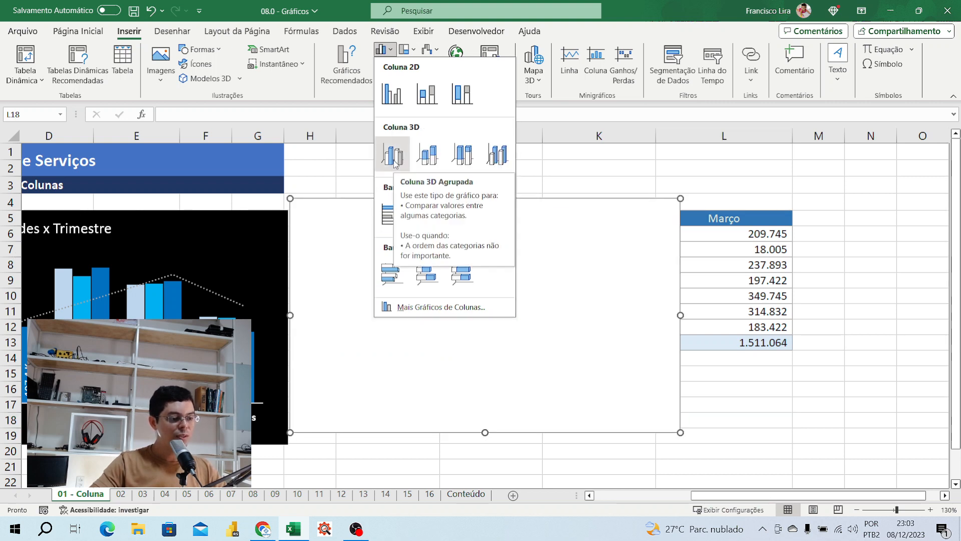
left_click(837, 394)
left_click_drag(386, 217, 710, 328)
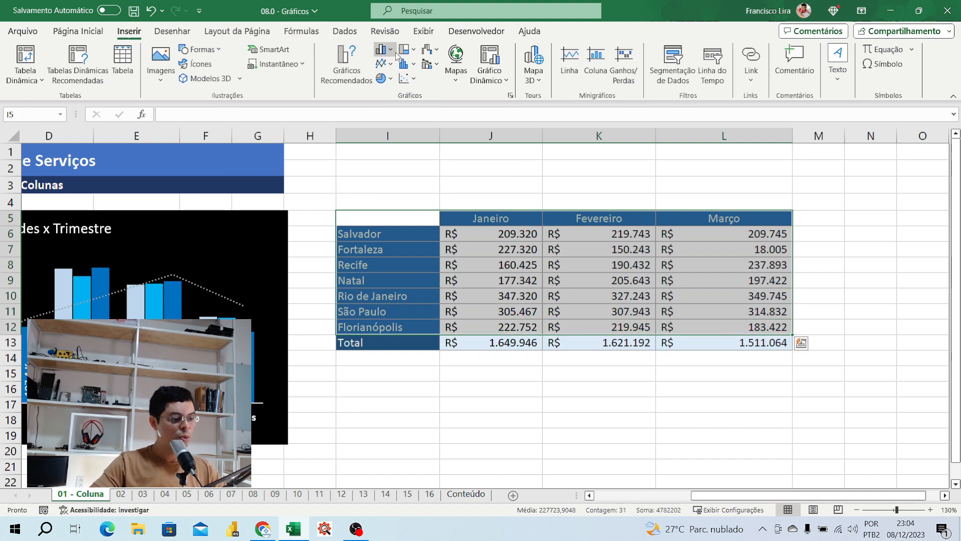
left_click(380, 50)
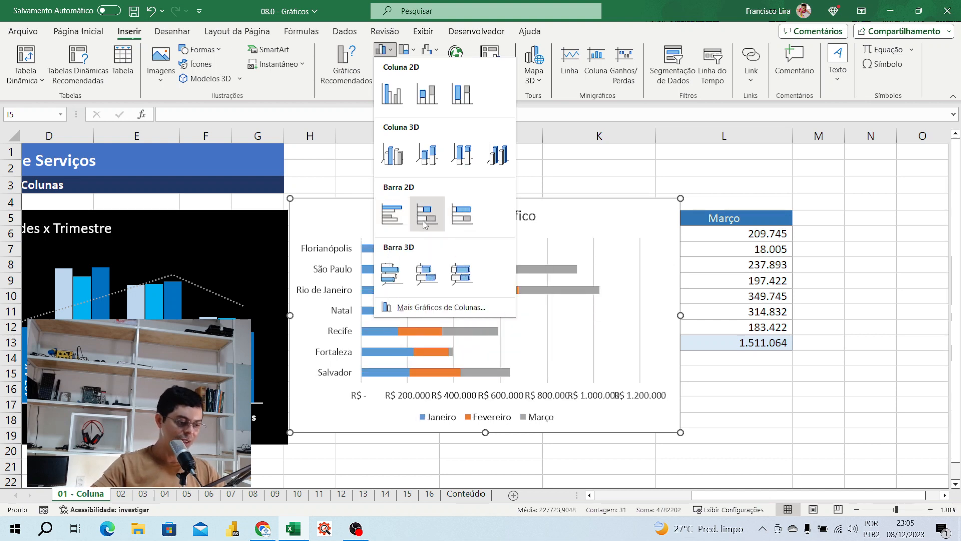
left_click(395, 219)
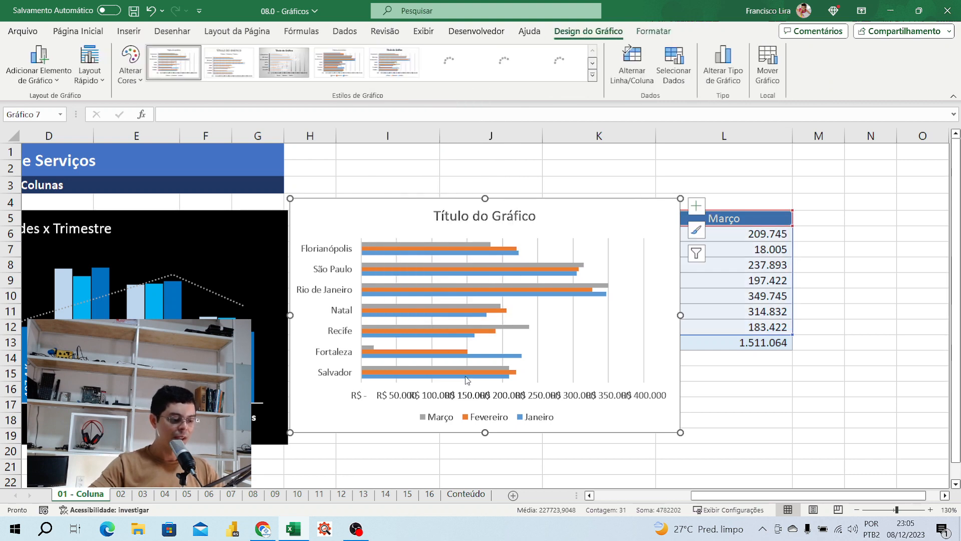
Delete the bar chart's horizontal value axis, then shift the chart slightly right and narrow it to uncover the Fevereiro and Março columns.
left_click(431, 394)
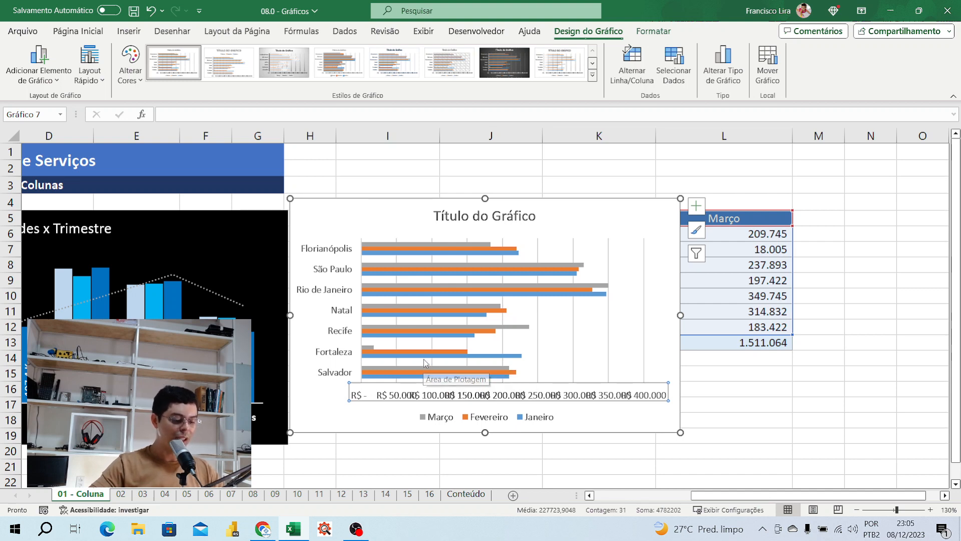
key("Delete")
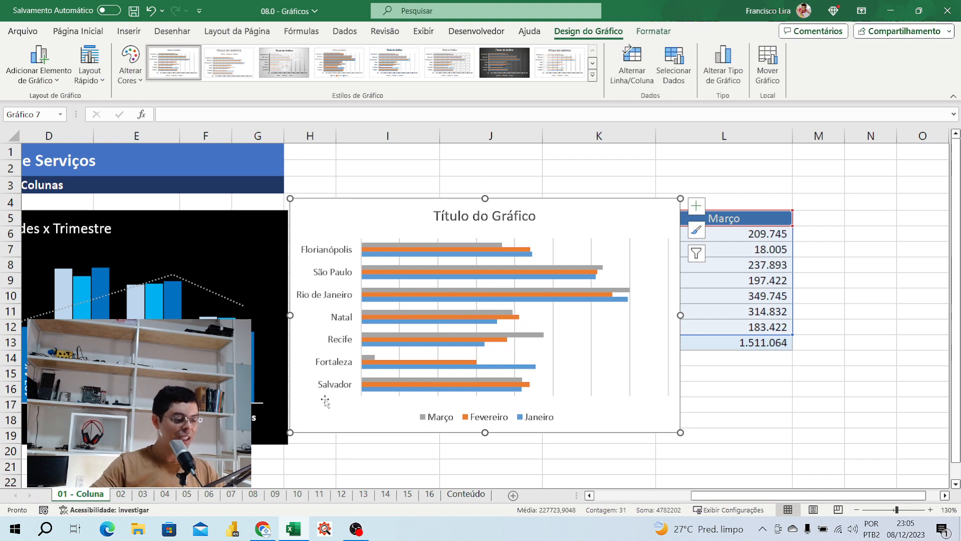
left_click_drag(371, 200, 410, 200)
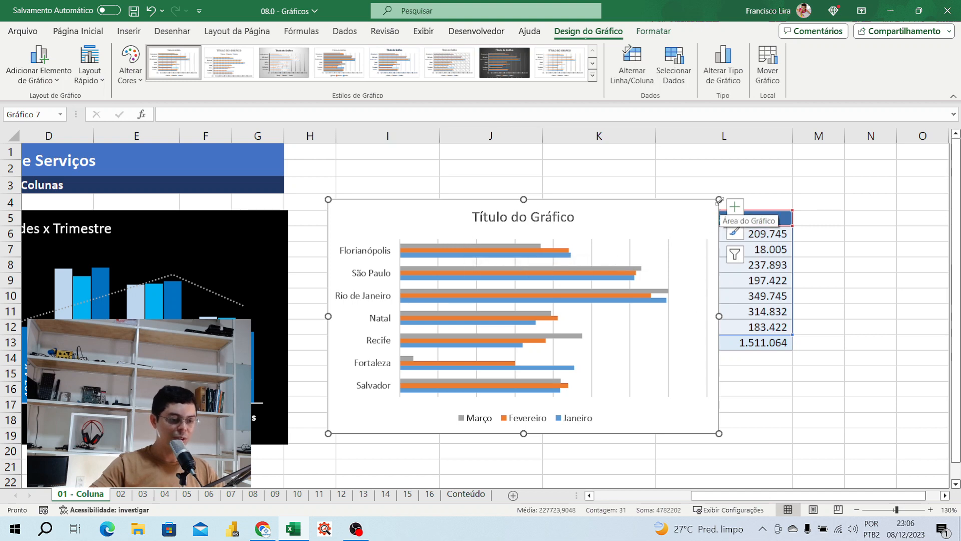
left_click_drag(718, 199, 552, 201)
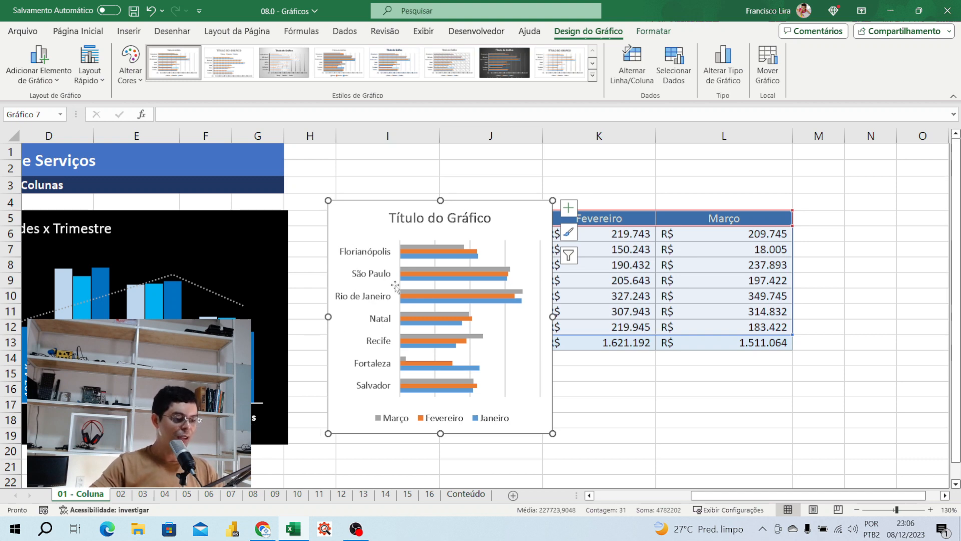
Try data labels on the Março series of the bar chart and remove them again.
left_click(429, 251)
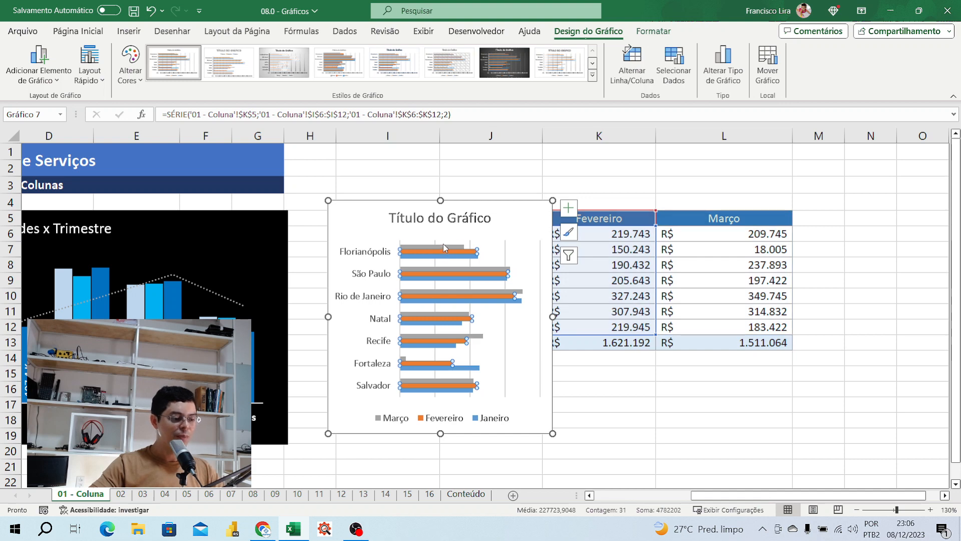
left_click(443, 244)
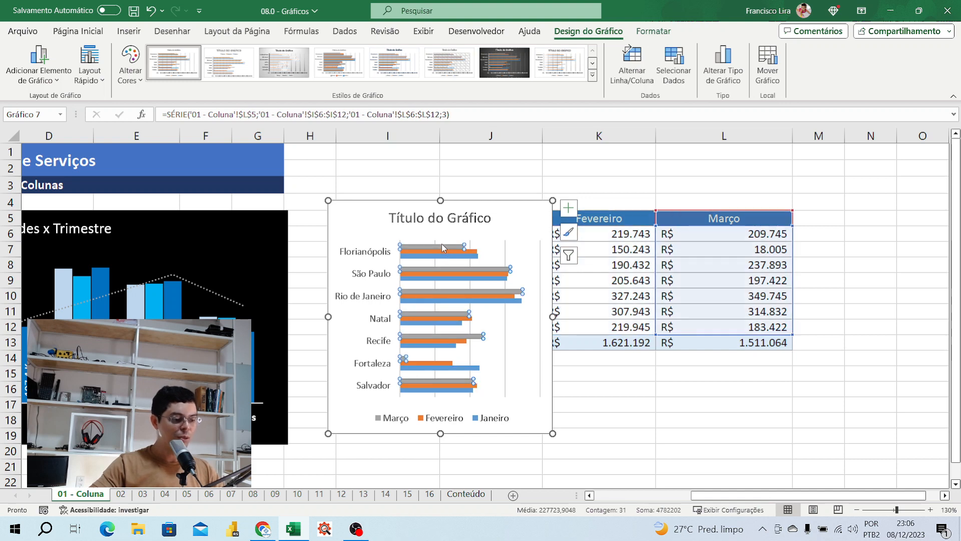
left_click(568, 208)
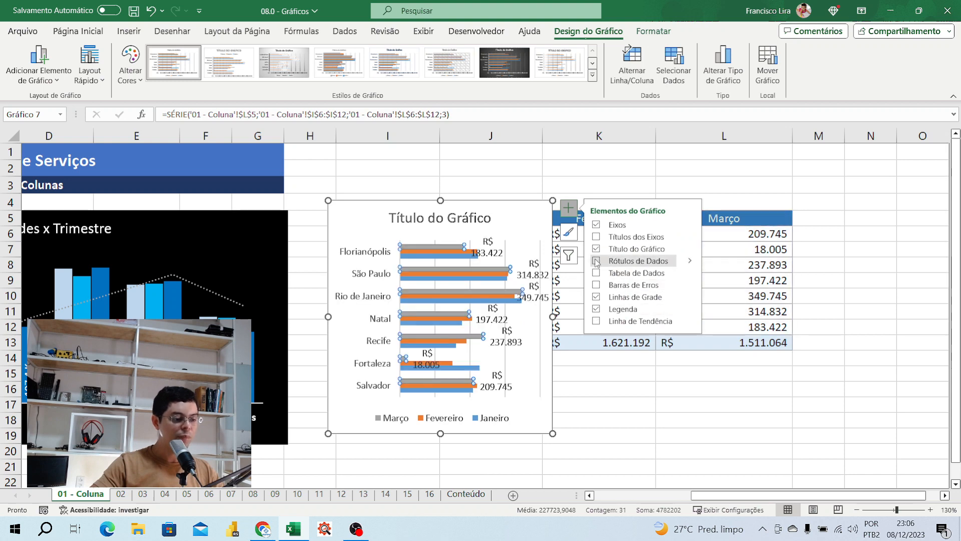
left_click(596, 261)
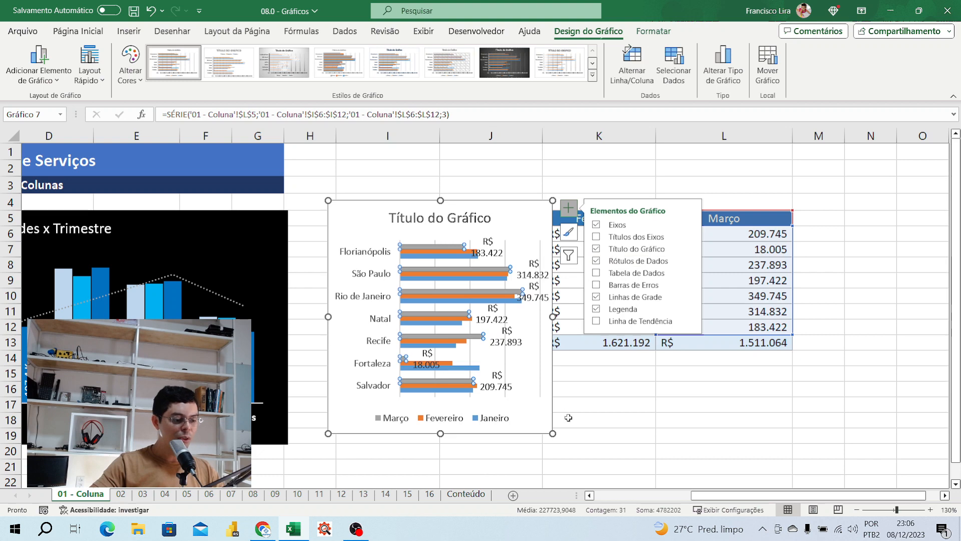
left_click(488, 242)
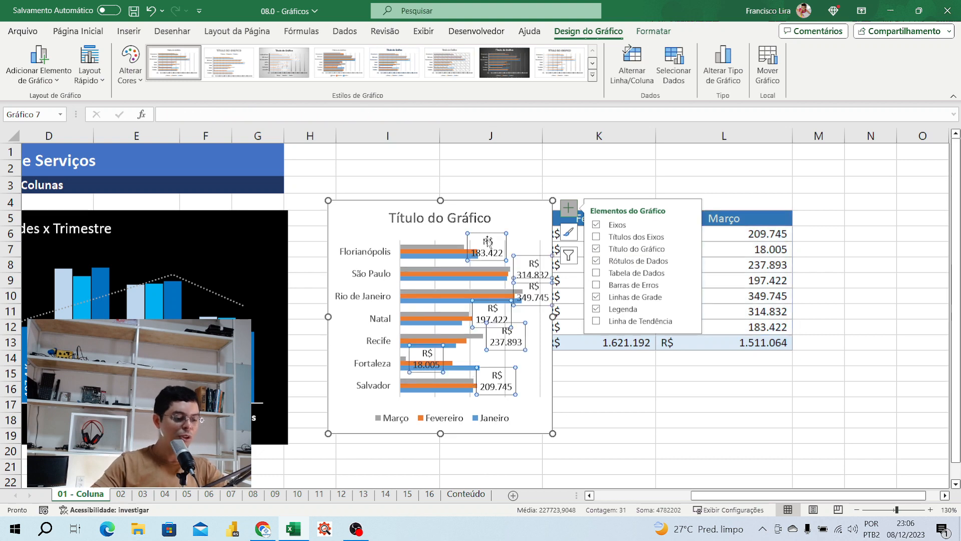
key("Delete")
Format the Março data series of the bar chart, trying a gap width of 150% and settling on 100%.
left_click(452, 248)
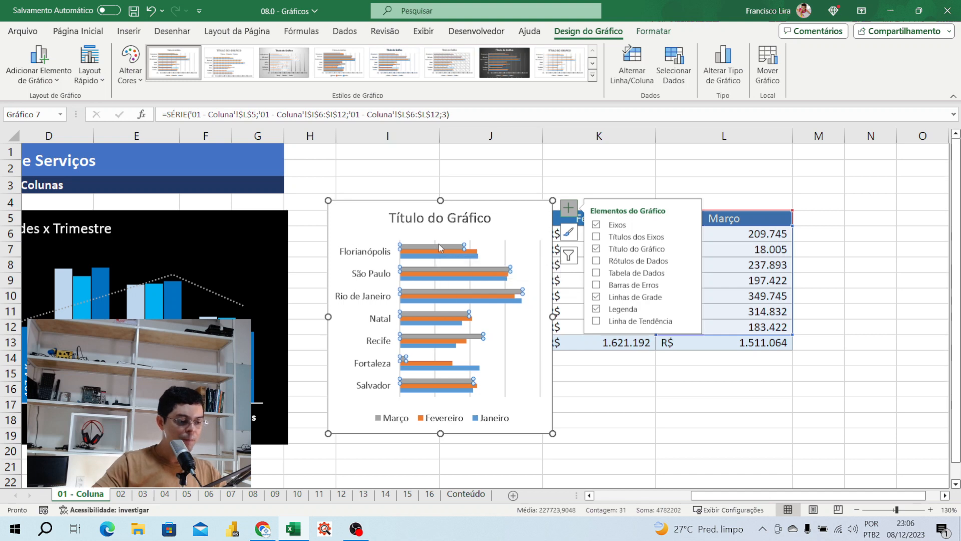
right_click(420, 245)
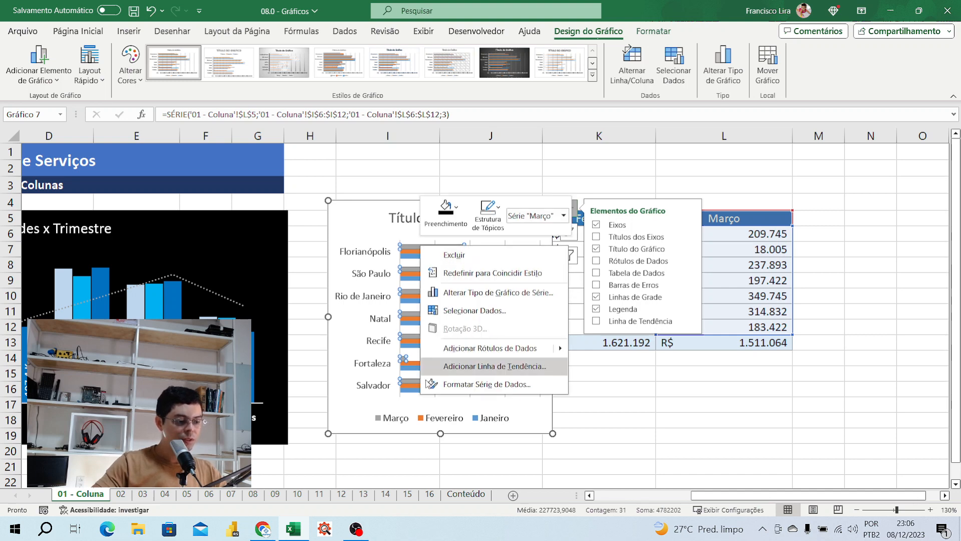
left_click(481, 384)
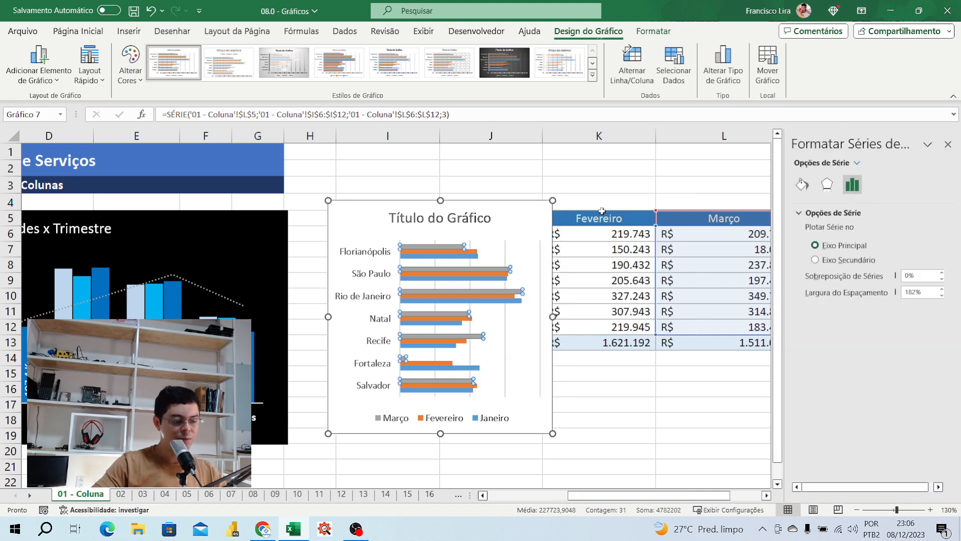
left_click(921, 292)
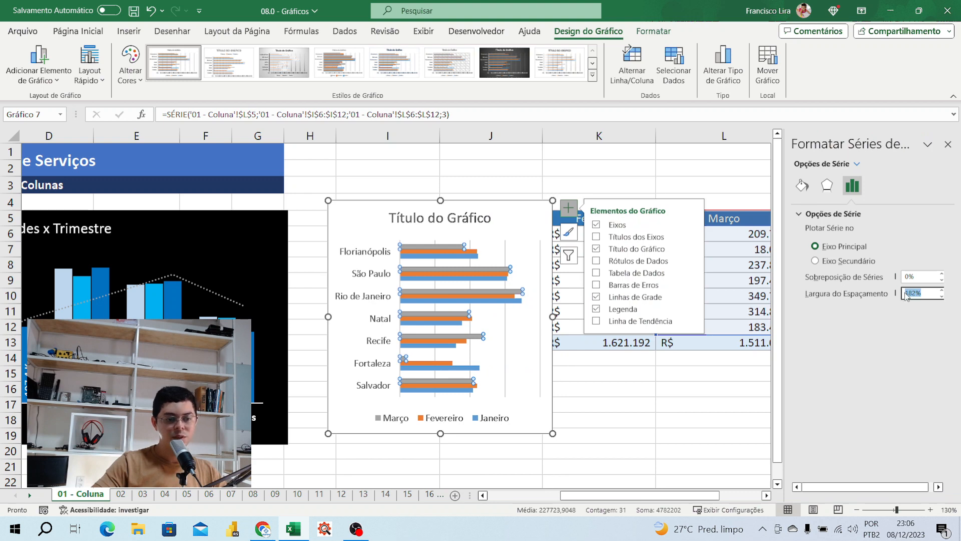
type("150")
key("Return")
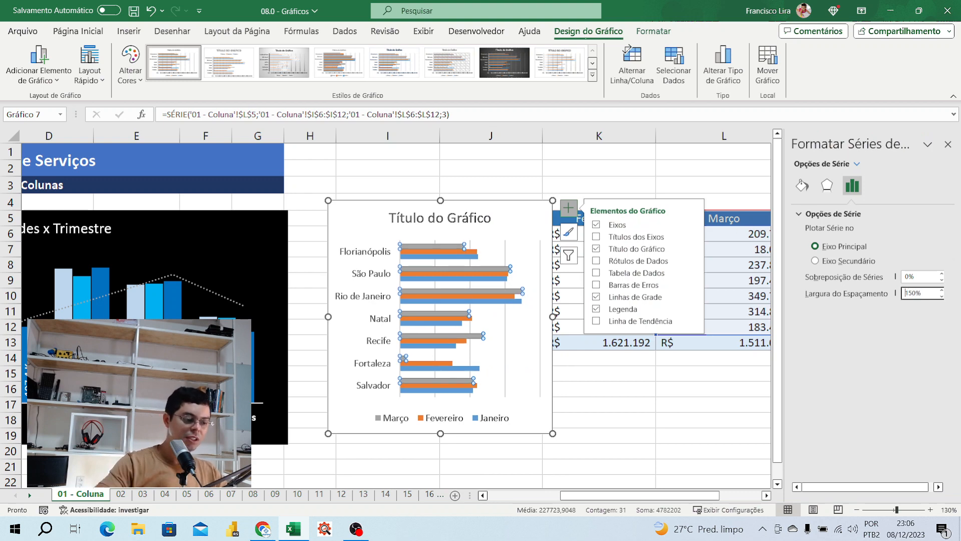
left_click_drag(929, 294, 887, 292)
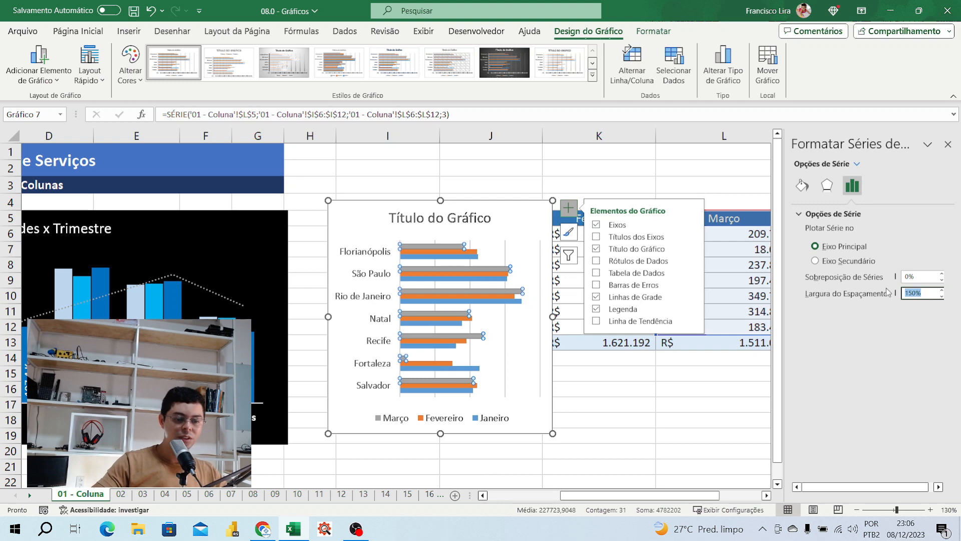
type("1")
key("Return")
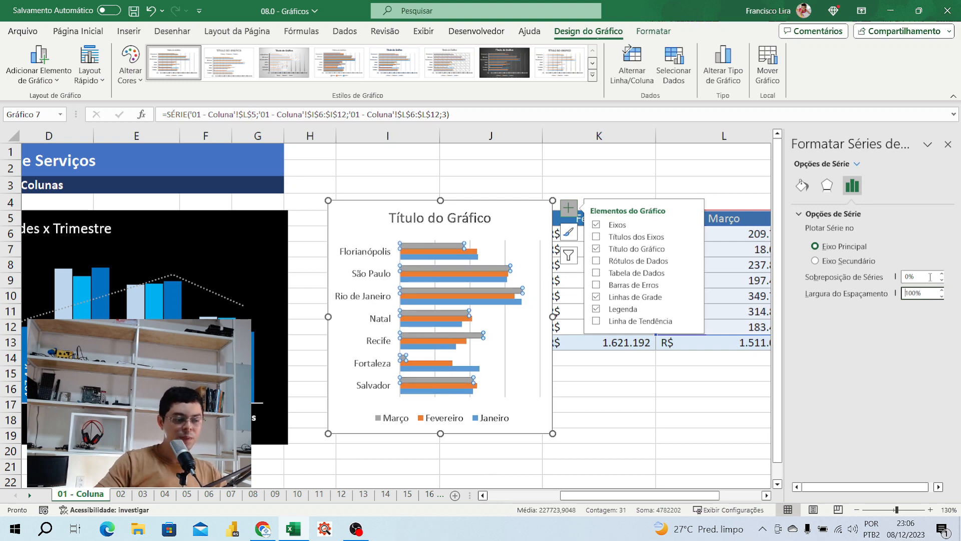
Set the series overlap of the bar chart to -8%.
left_click_drag(930, 276, 894, 276)
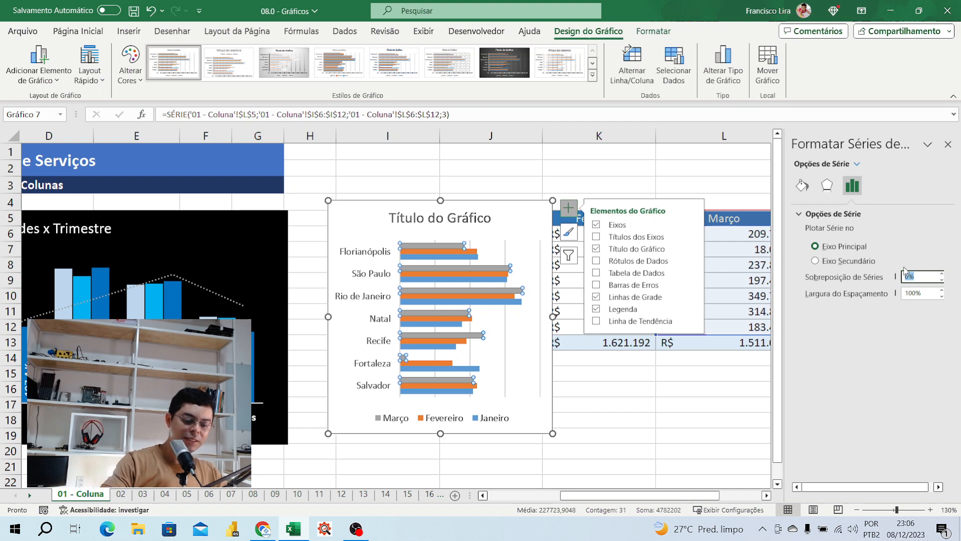
type("8")
key("Return")
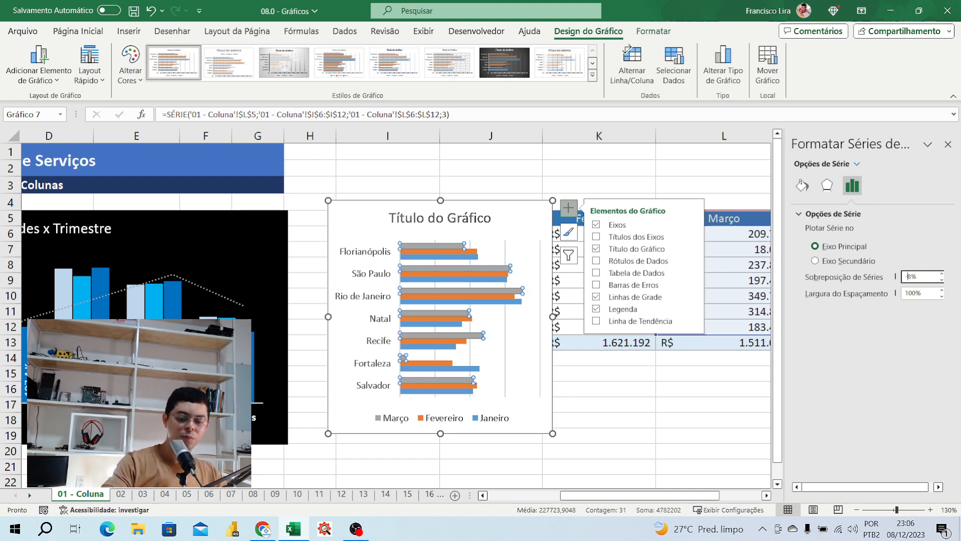
type("-")
key("Return")
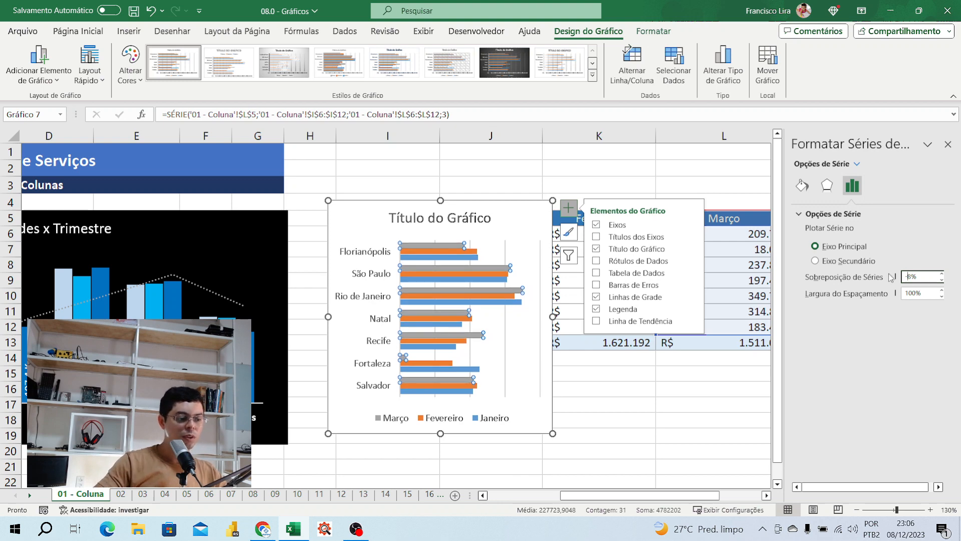
left_click(455, 248)
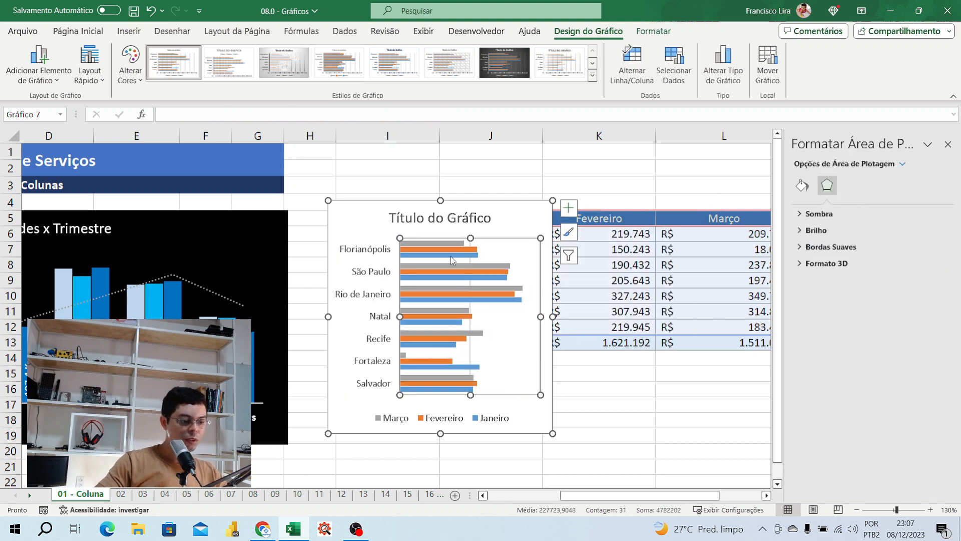
Examine the spacing between the bars by selecting the Março and Janeiro series.
left_click(620, 434)
left_click(452, 328)
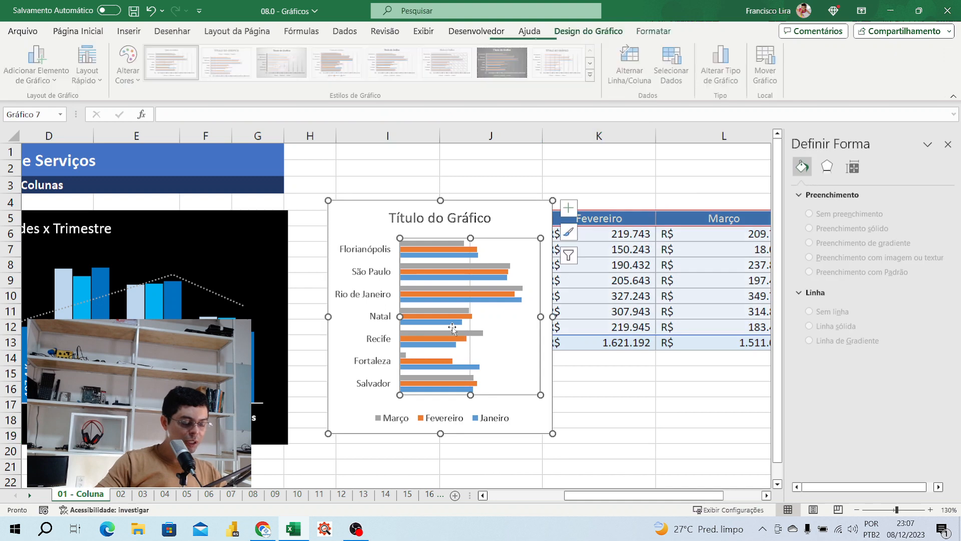
left_click(428, 243)
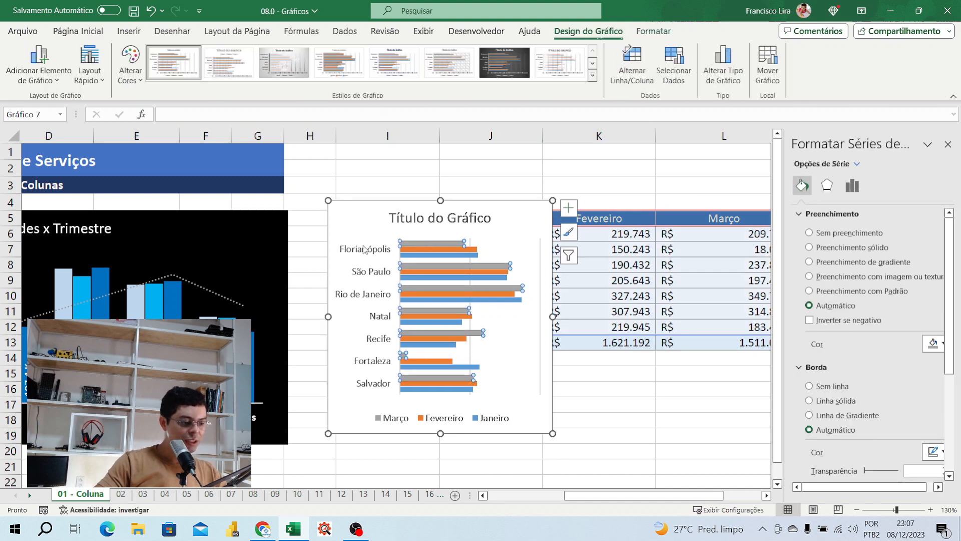
left_click(454, 255)
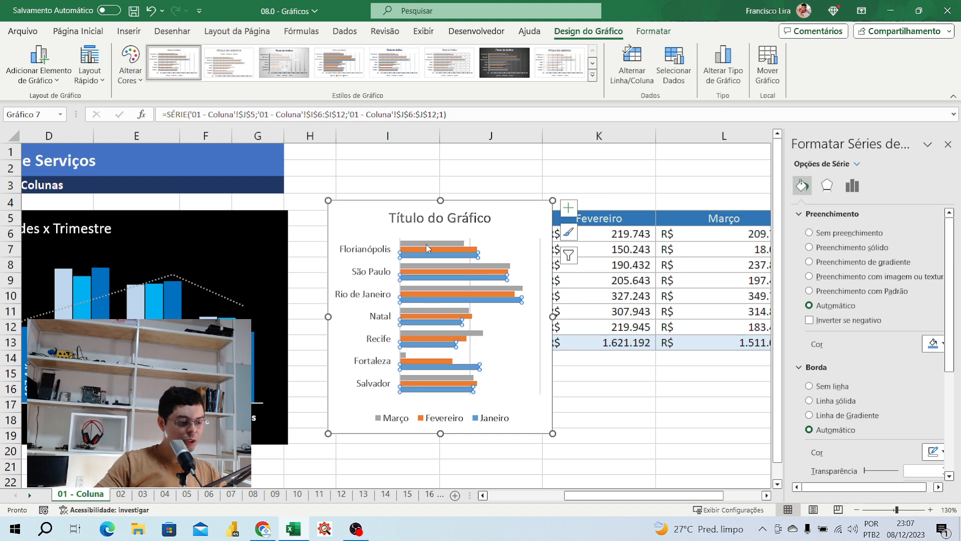
Replace the bar chart's title with "Faturamento x Trimestre" and close the formatting pane.
left_click(469, 218)
left_click(948, 144)
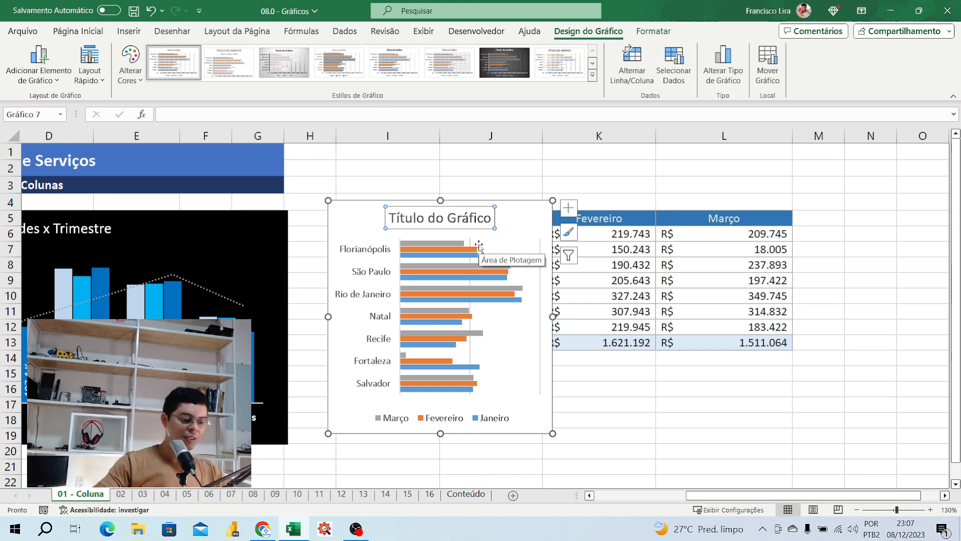
left_click_drag(702, 496, 660, 502)
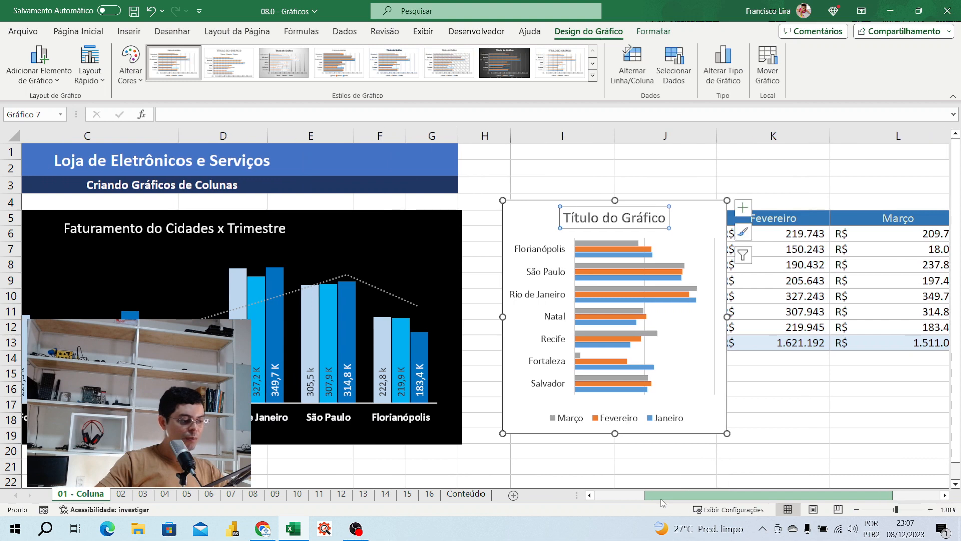
type("f")
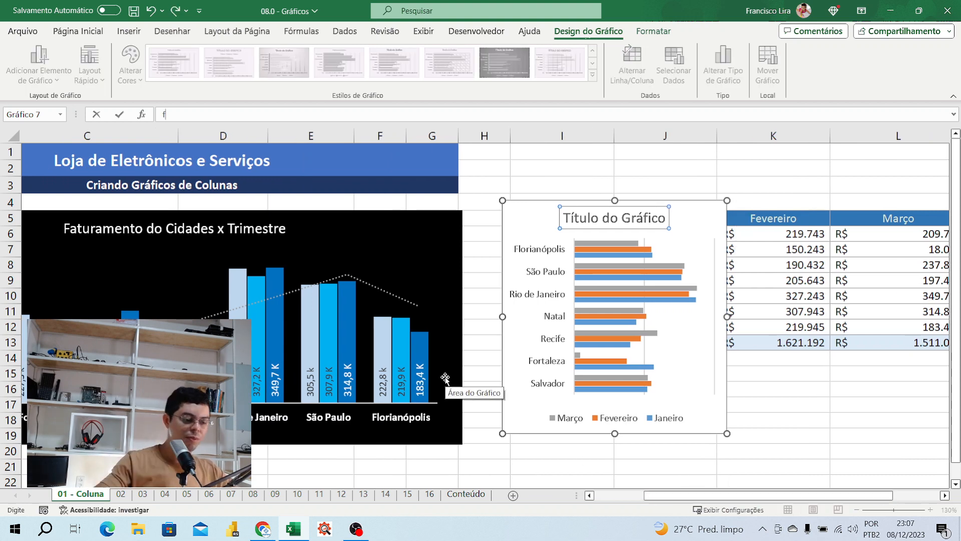
key("Return")
double_click(615, 216)
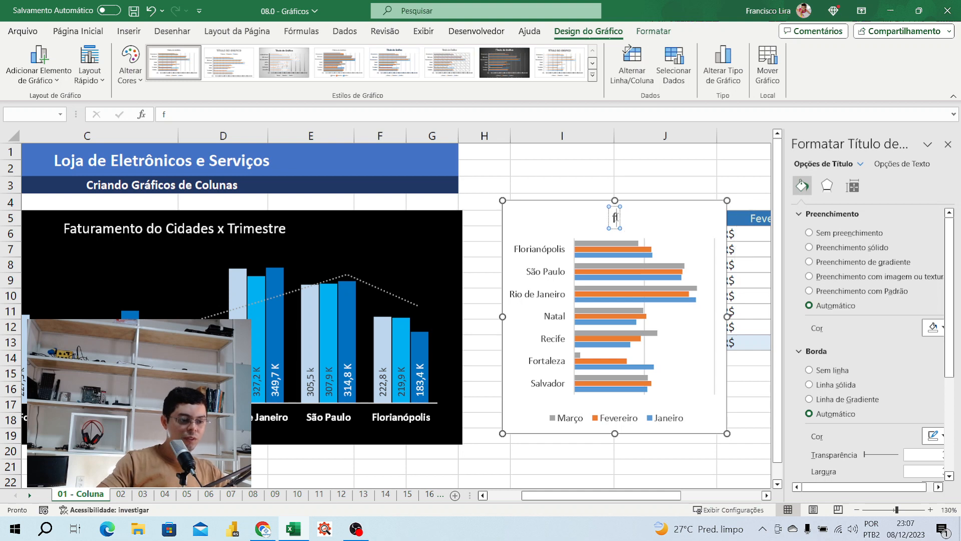
left_click(615, 217)
type("f")
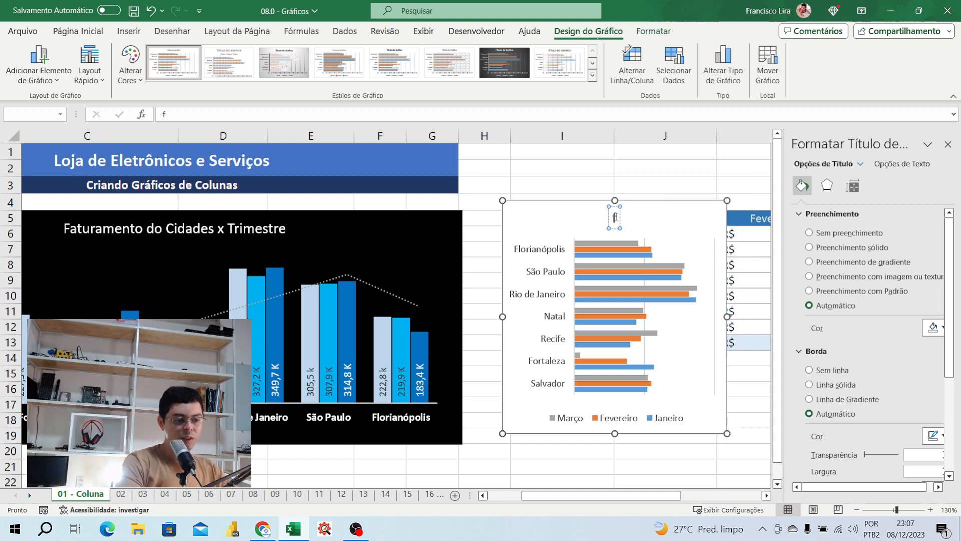
key("BackSpace")
type("Faturamento")
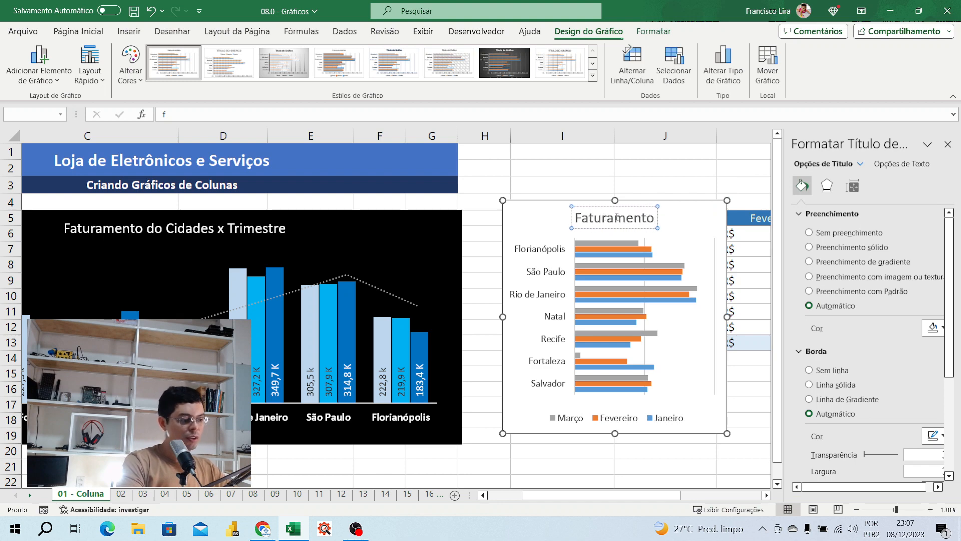
type(" x")
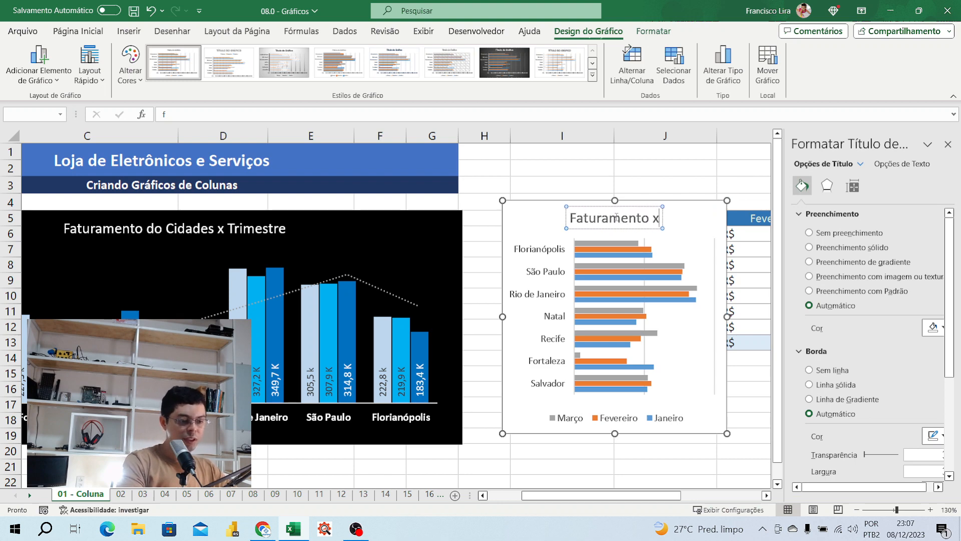
type(" Tr")
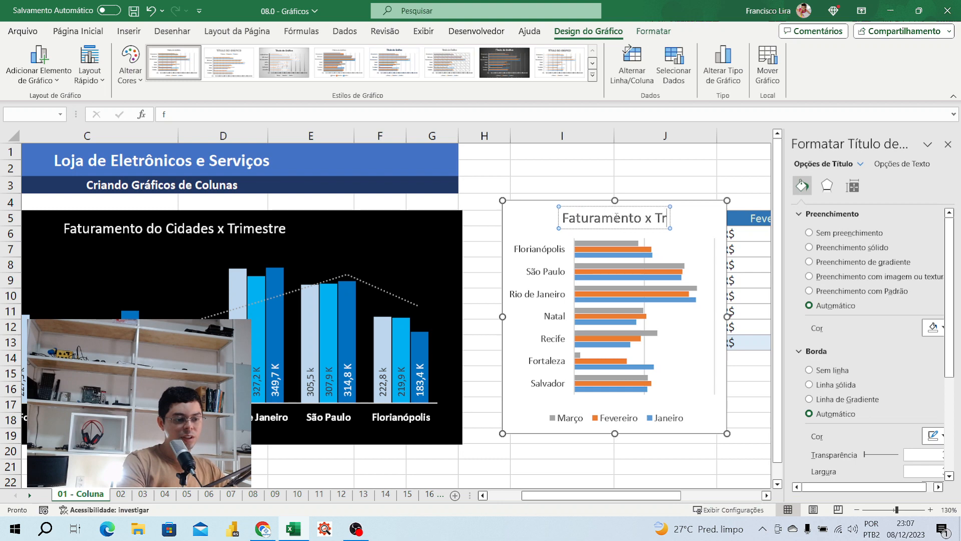
type("ime")
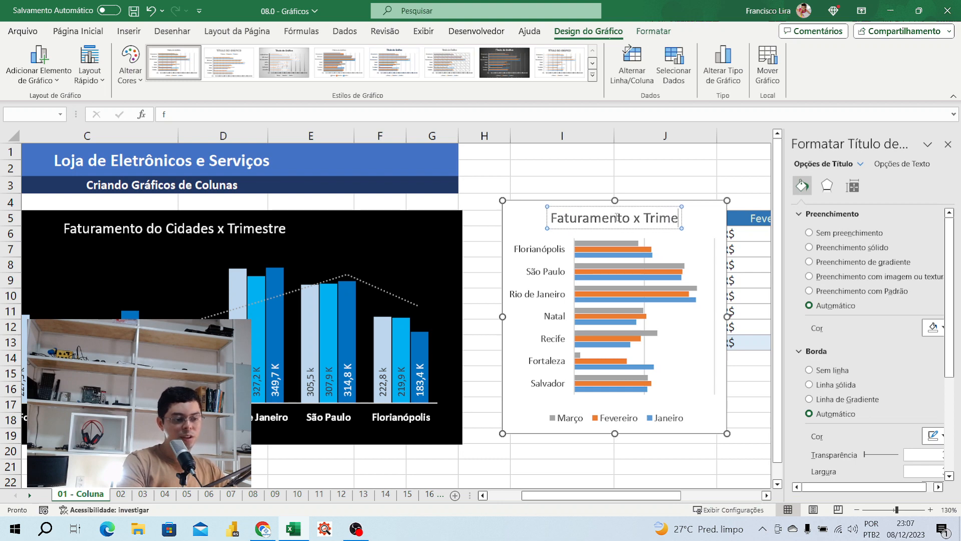
type("stre")
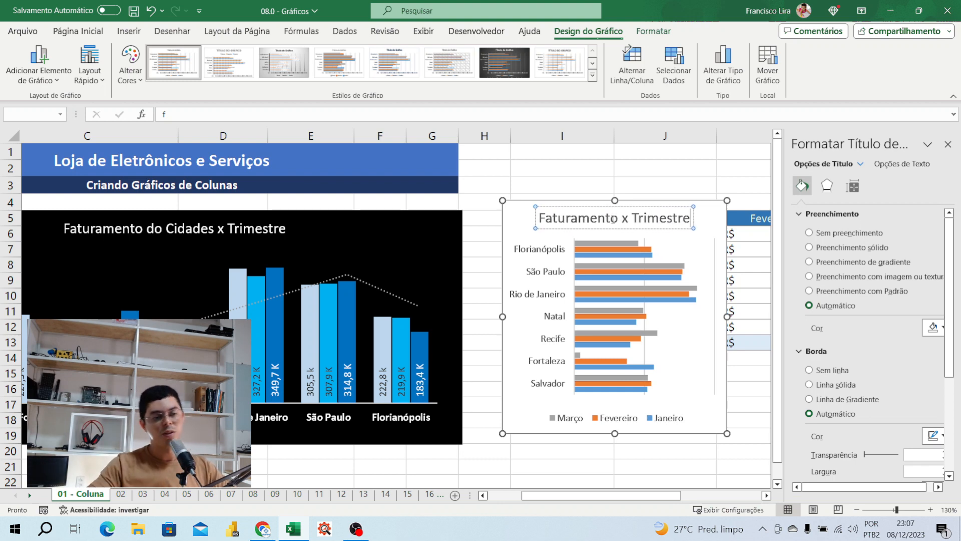
left_click(946, 145)
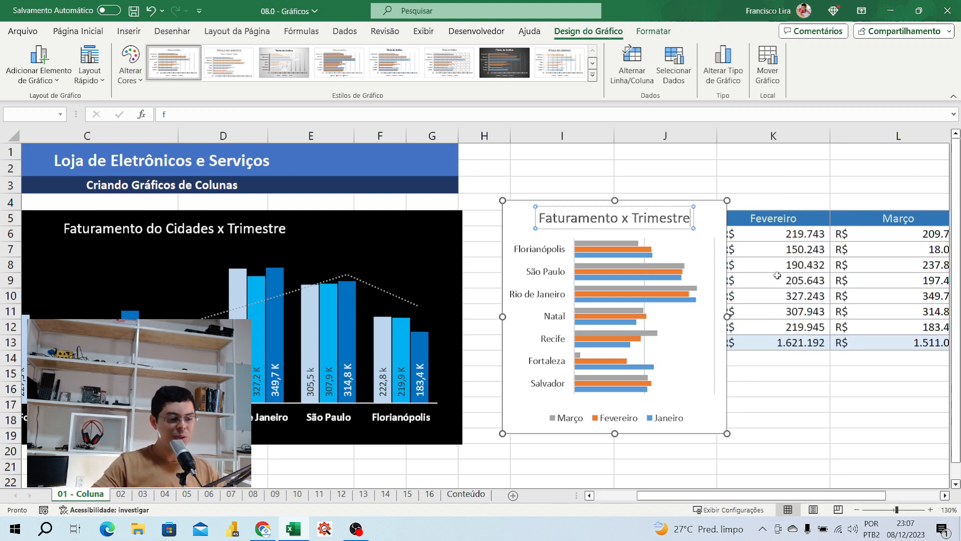
left_click(749, 405)
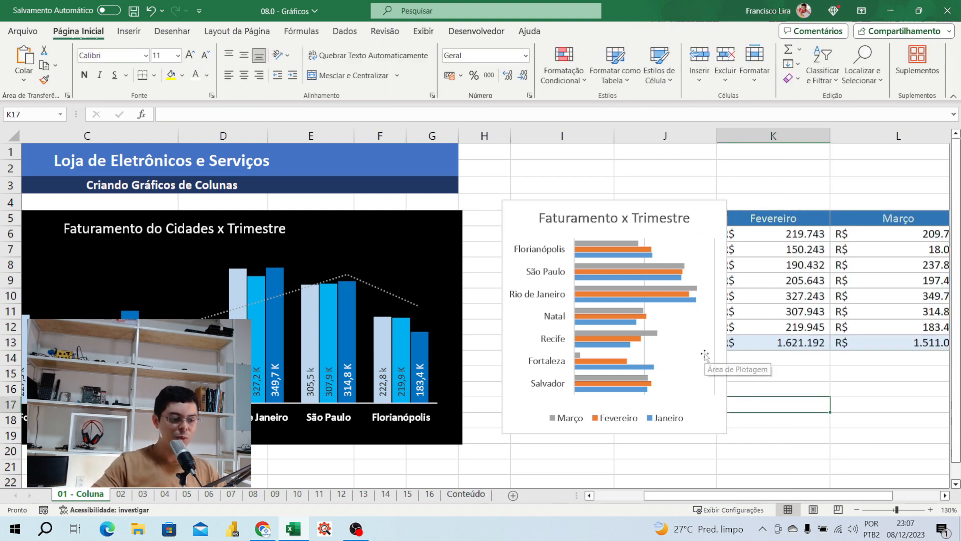
Try swapping the bar chart's rows and columns, switch them back, and view its data source settings without changing them.
left_click(716, 350)
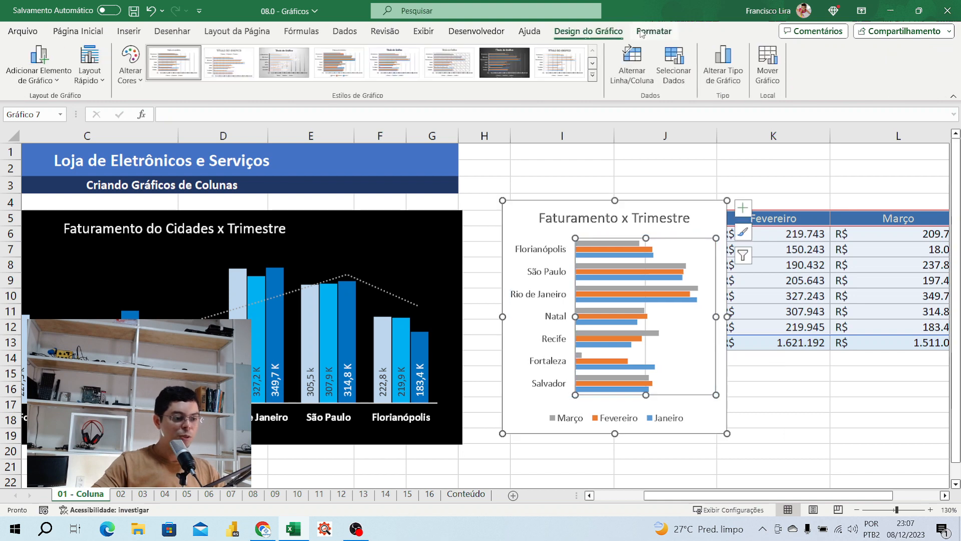
left_click(646, 84)
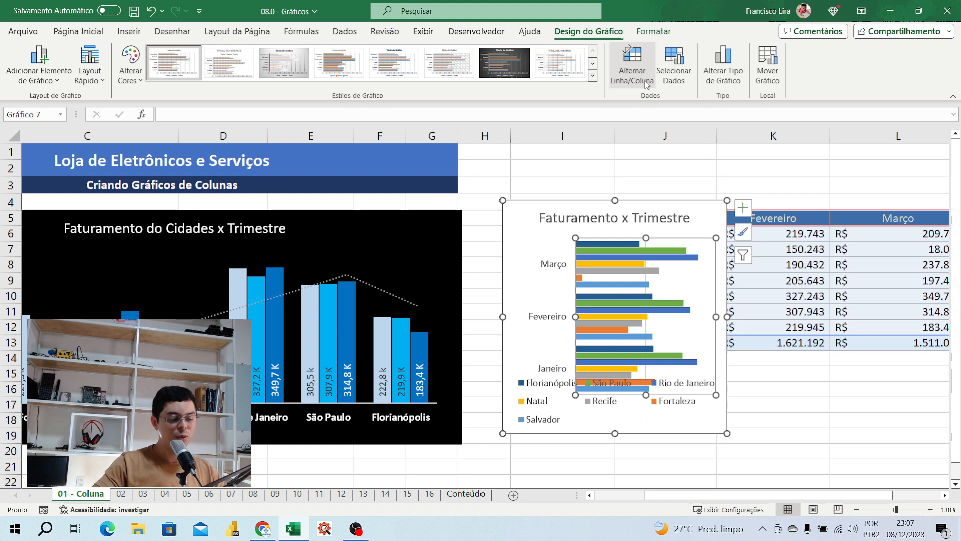
left_click(646, 84)
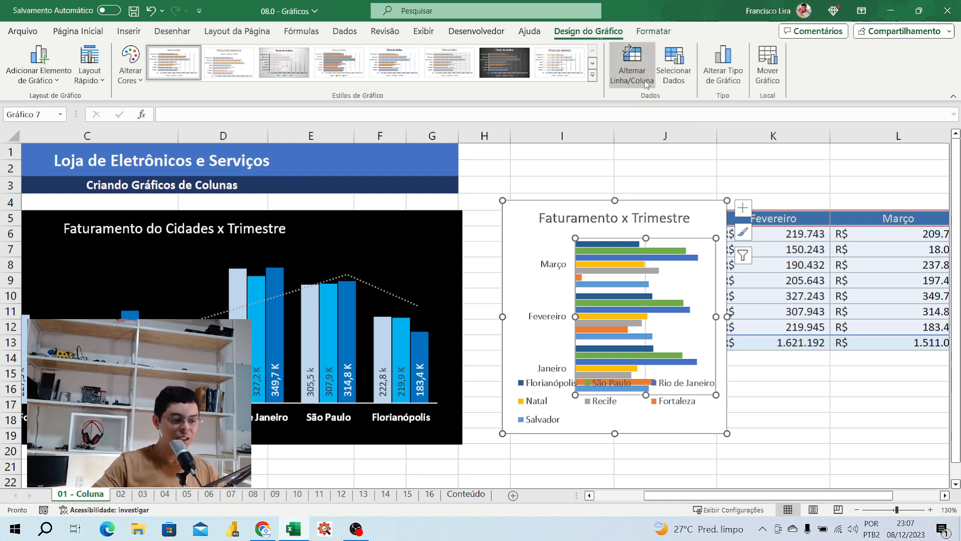
left_click(674, 76)
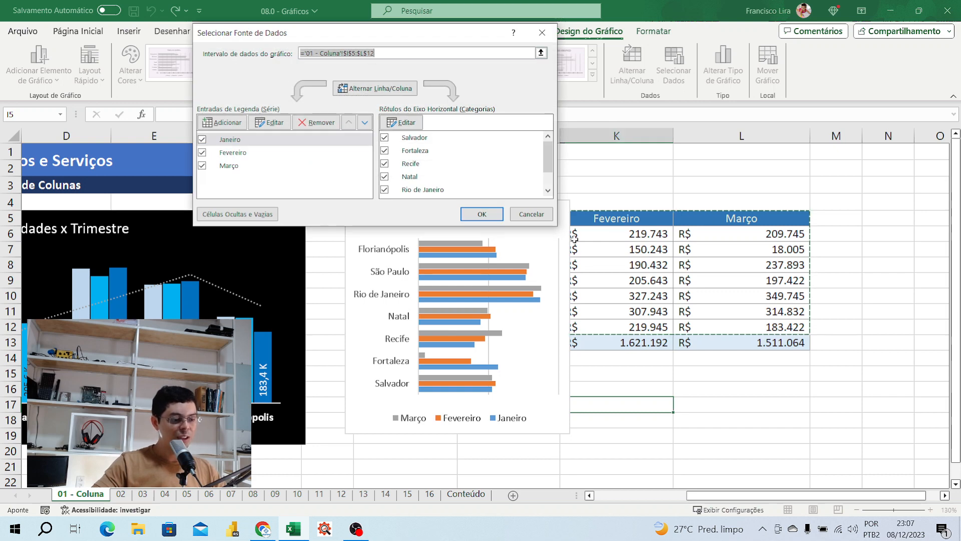
left_click(531, 214)
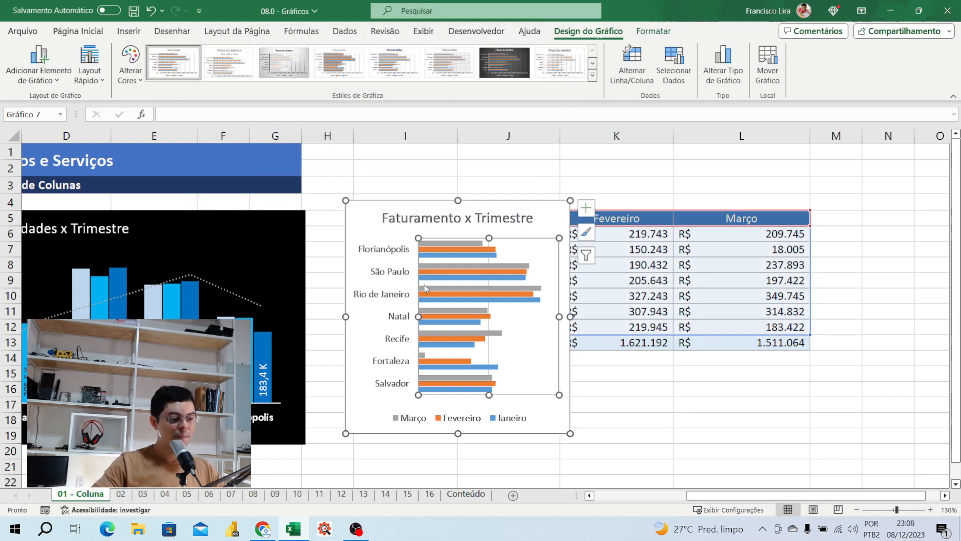
Delete the "Faturamento x Trimestre" bar chart from the sheet.
left_click_drag(444, 421, 448, 421)
left_click(491, 366)
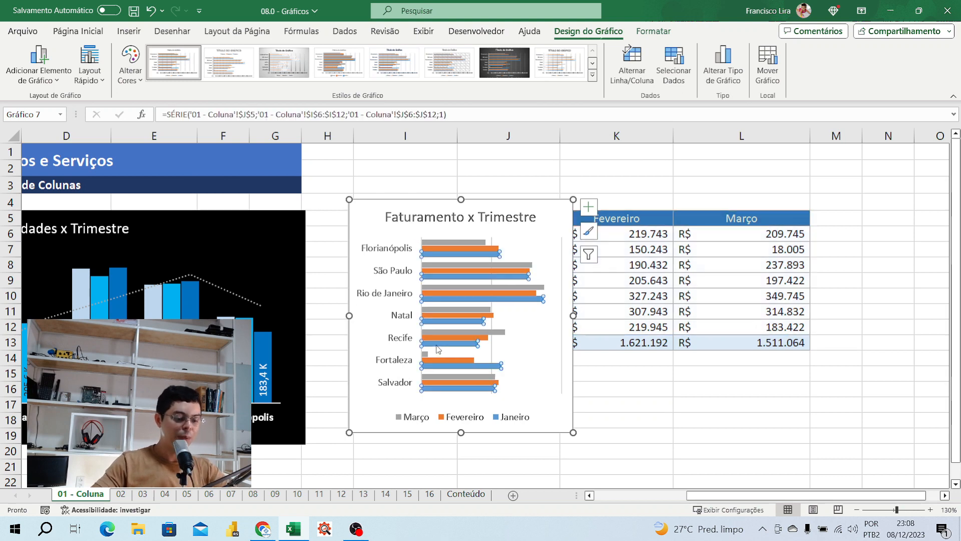
key("Delete")
key("Delete")
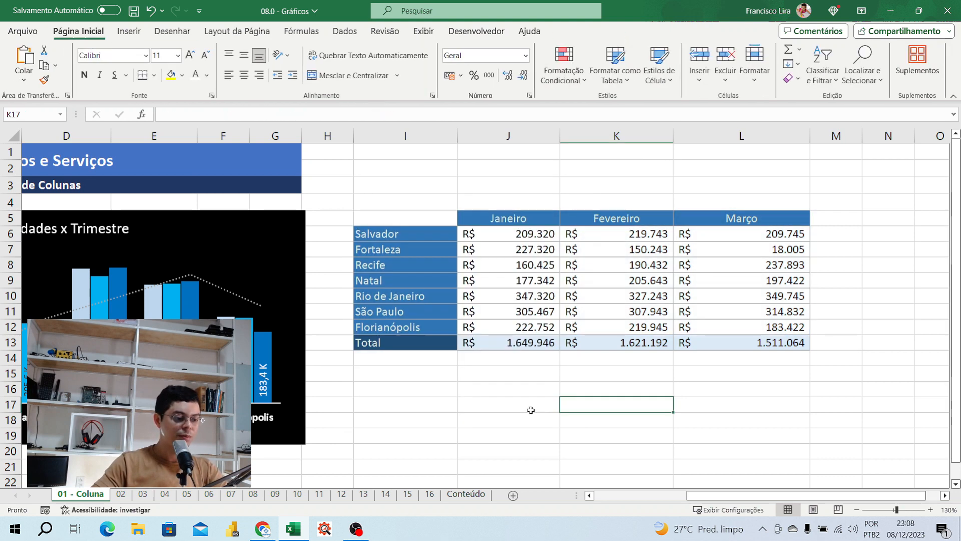
Insert an empty 2D clustered bar chart with blank cell J16 selected, and place it over the sales table.
left_click(478, 389)
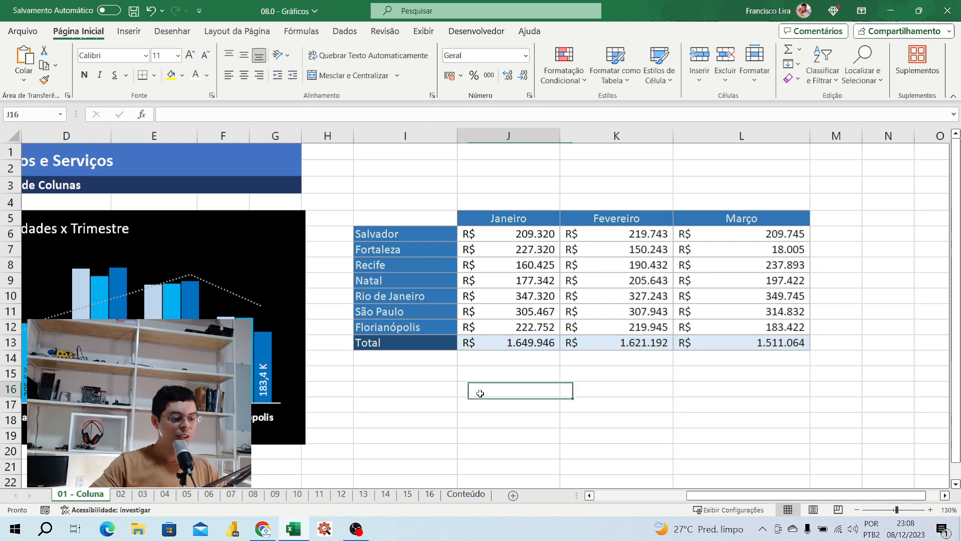
right_click(481, 384)
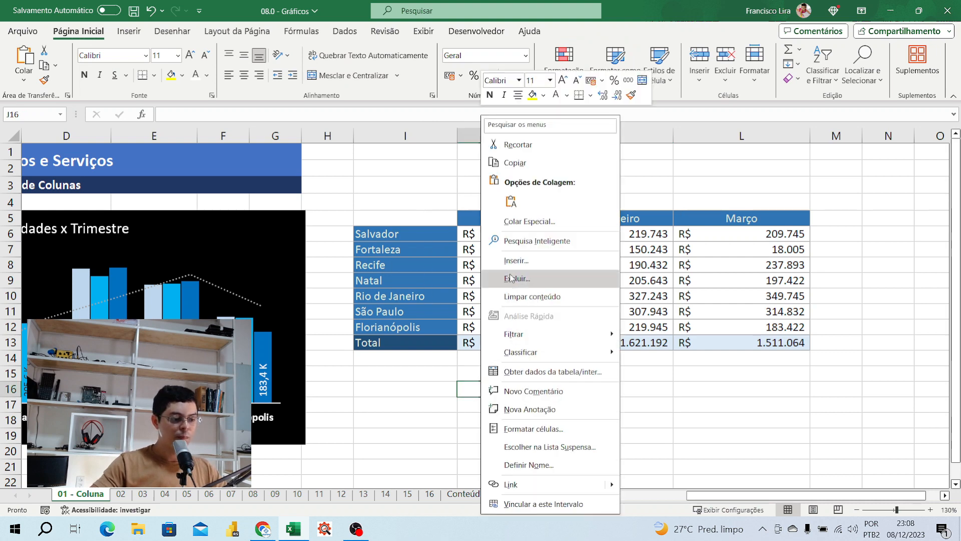
key("Escape")
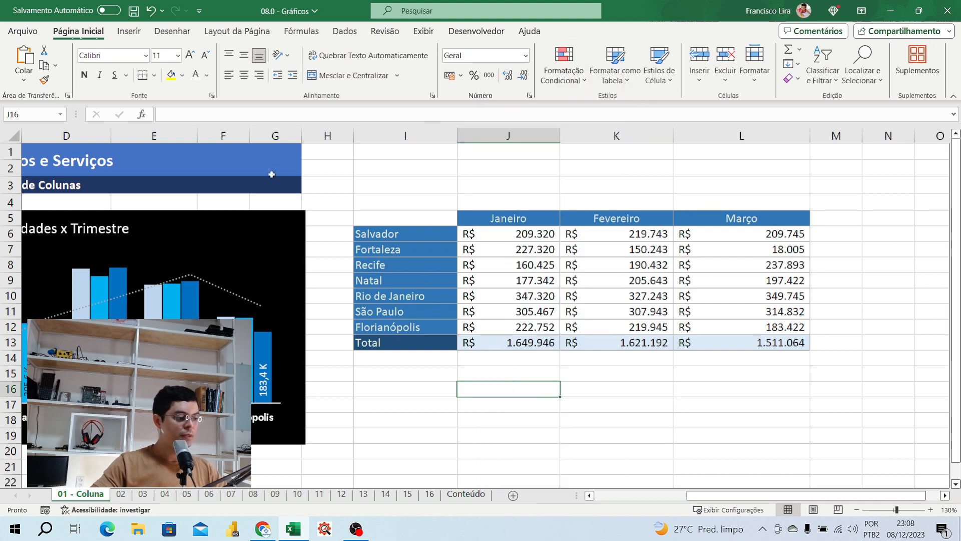
left_click(135, 32)
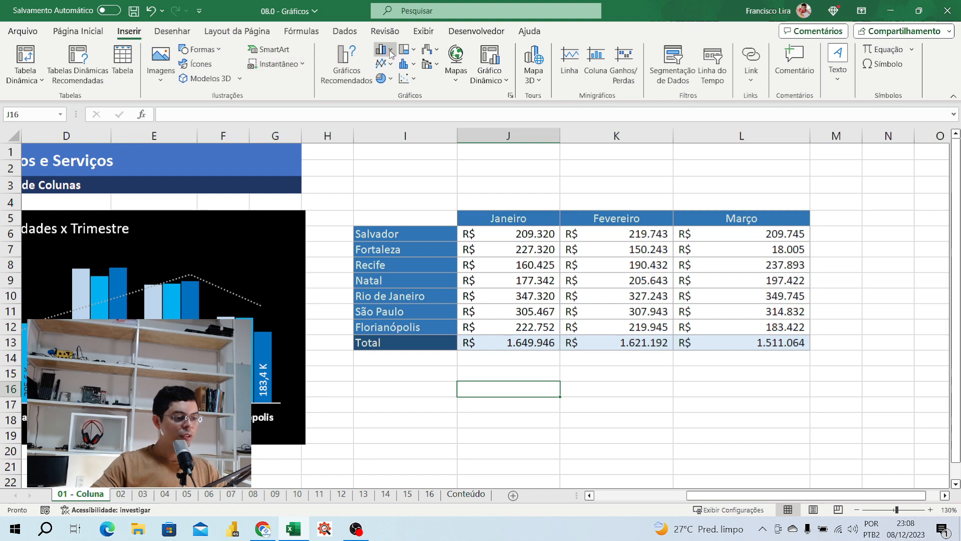
left_click(391, 50)
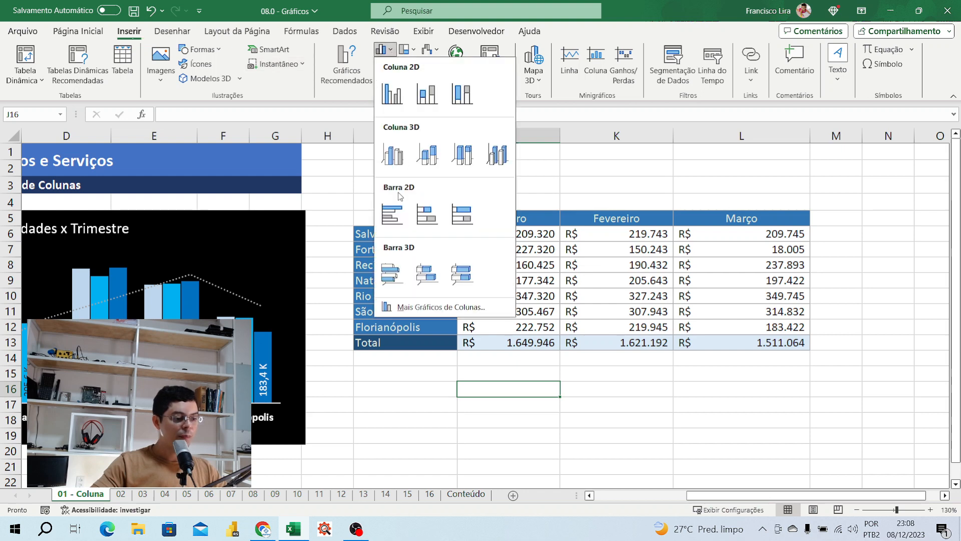
left_click(389, 224)
left_click_drag(393, 212, 428, 165)
right_click(437, 248)
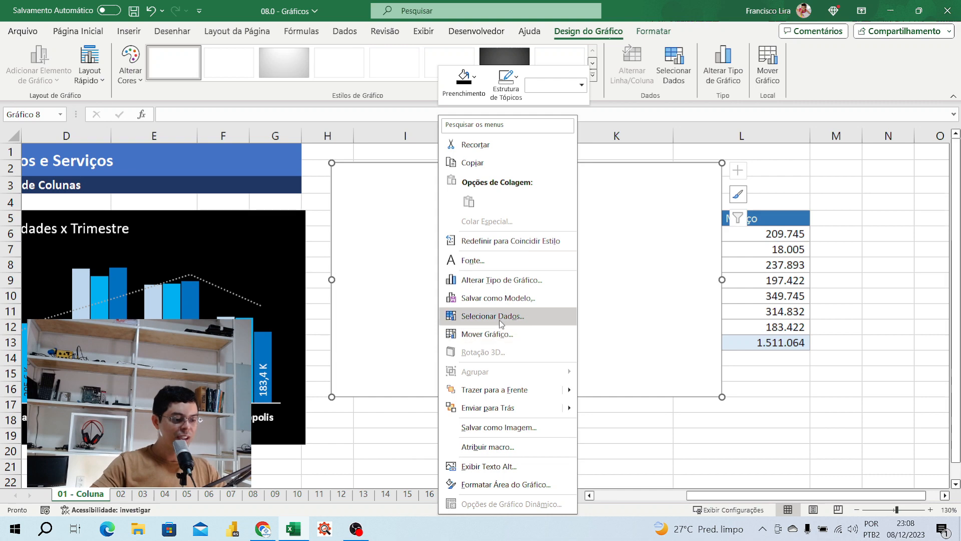
left_click(493, 316)
left_click(222, 125)
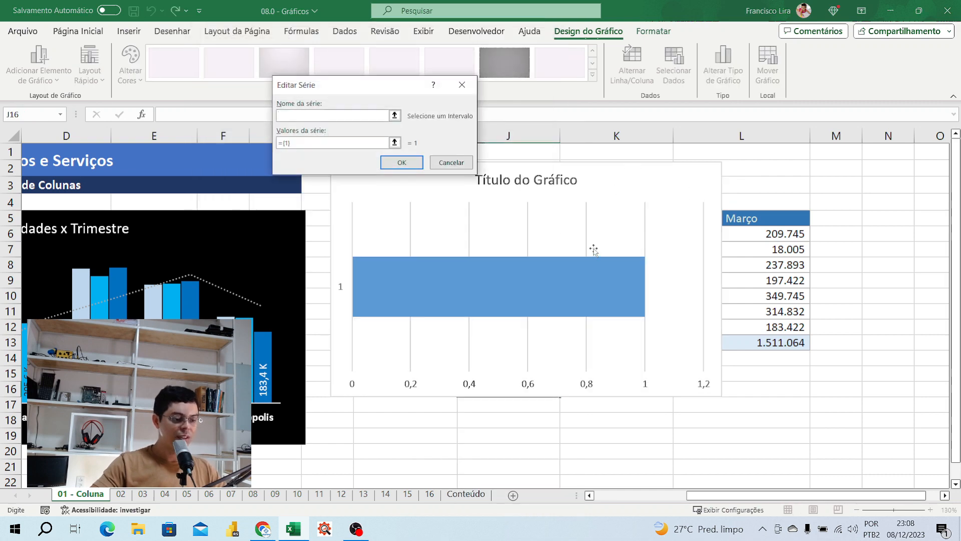
left_click(461, 85)
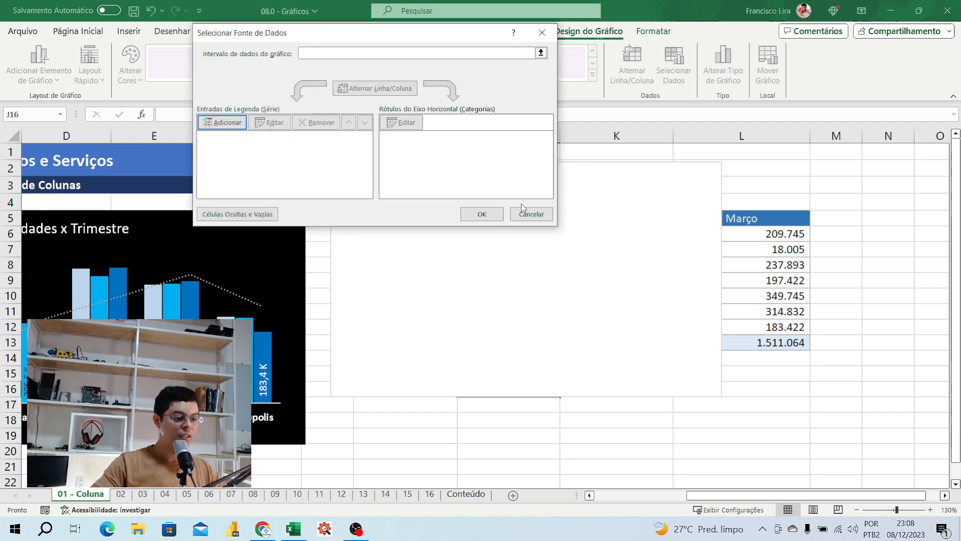
left_click(522, 209)
Move the empty chart clear of the table's month columns and start adding a data series to it.
left_click_drag(518, 155, 200, 183)
right_click(237, 201)
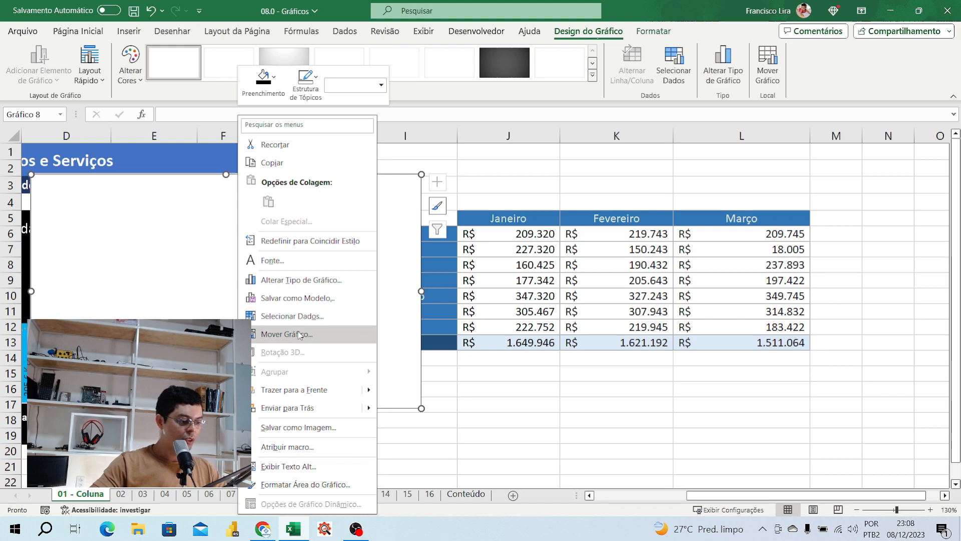
left_click(300, 319)
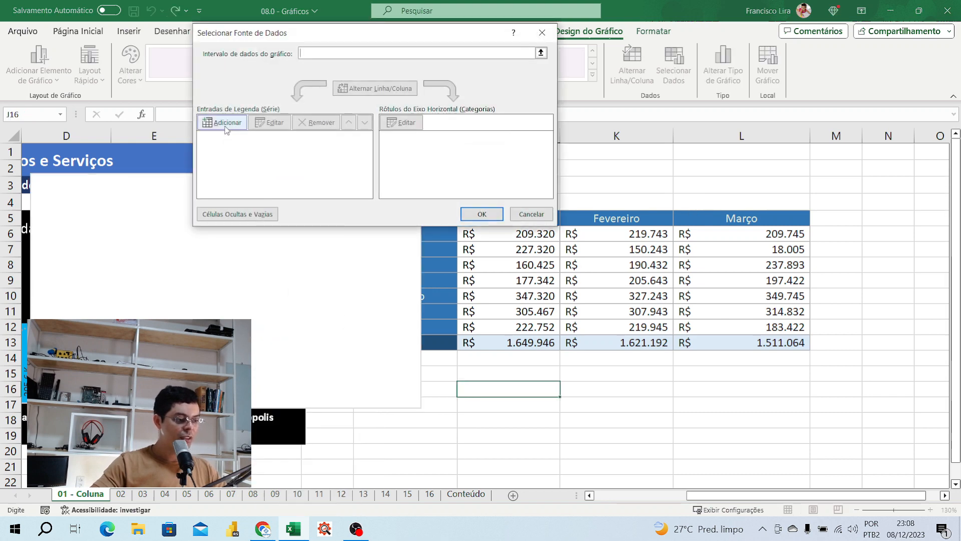
left_click(225, 123)
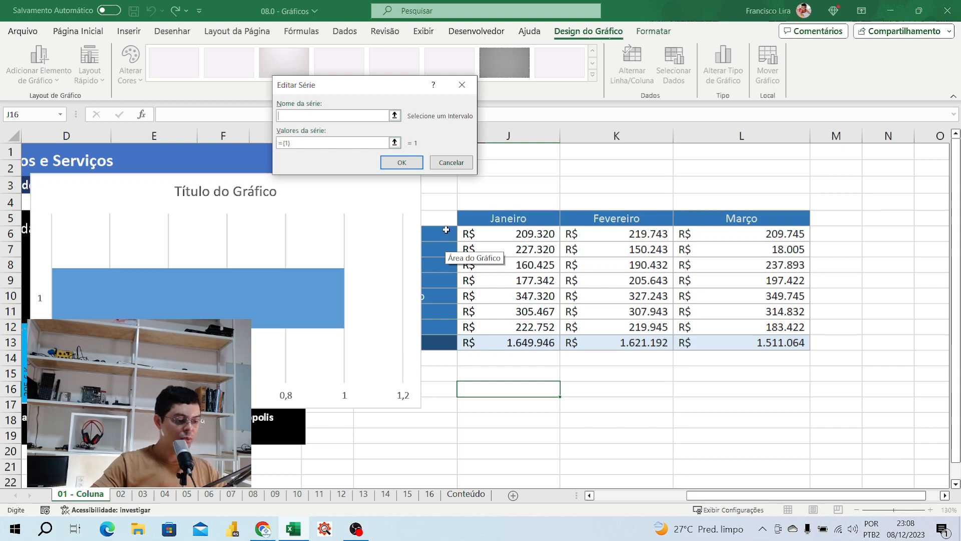
Try the city names I6:I12 and the month headers J5:L5 as the series name, and clear the name field.
left_click_drag(446, 230, 441, 327)
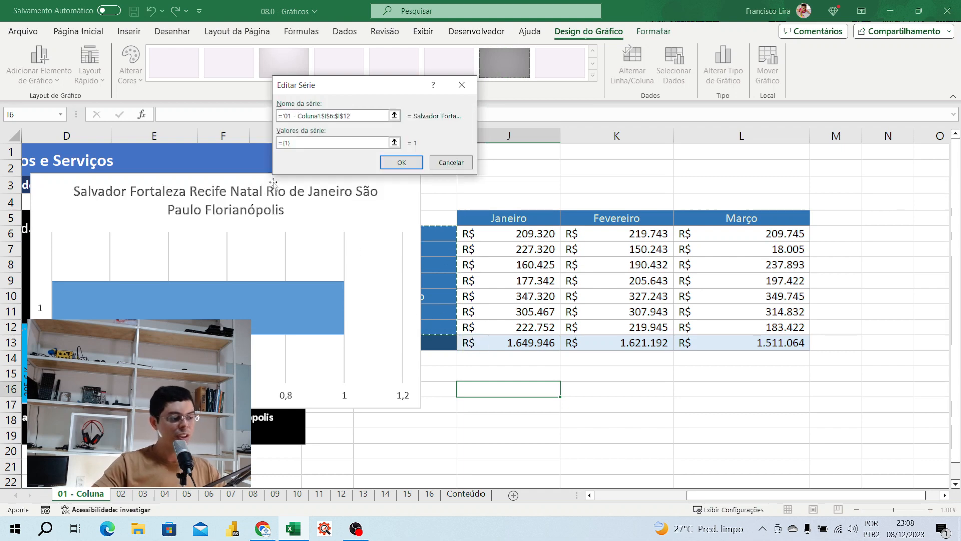
key("ctrl+a")
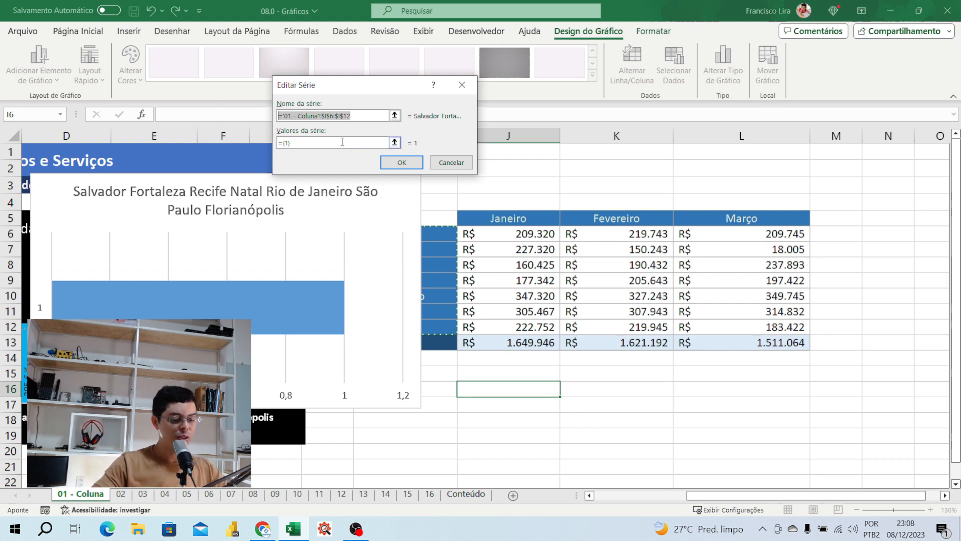
key("BackSpace")
left_click_drag(491, 224, 801, 220)
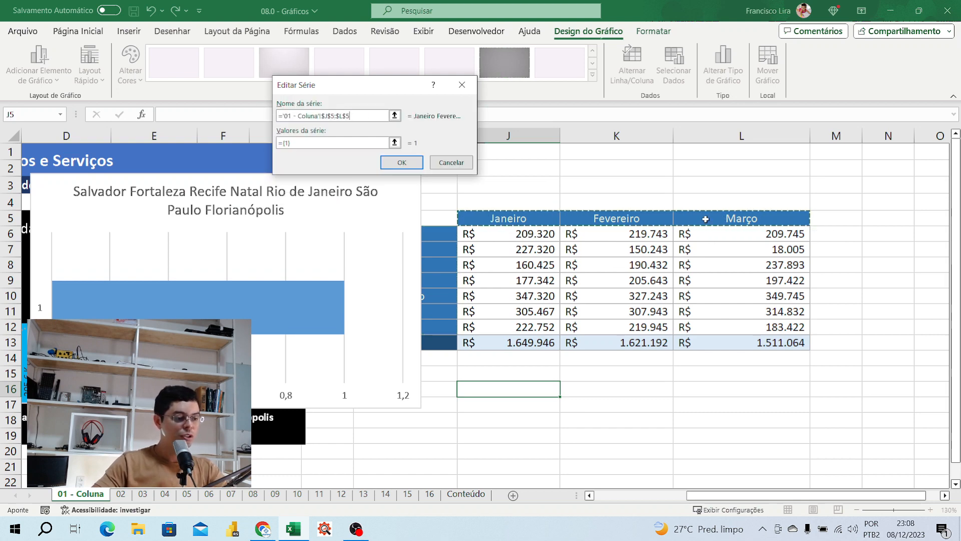
left_click(341, 143)
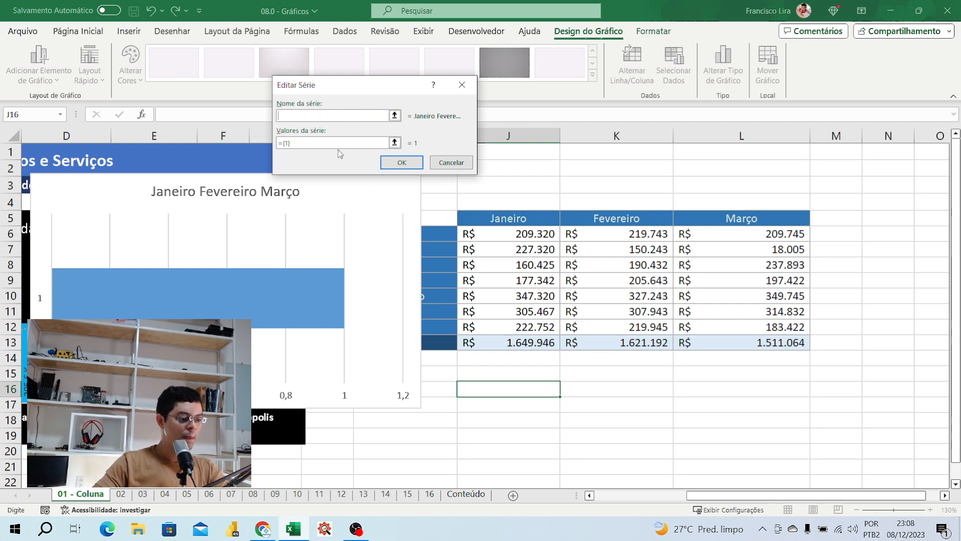
key("BackSpace")
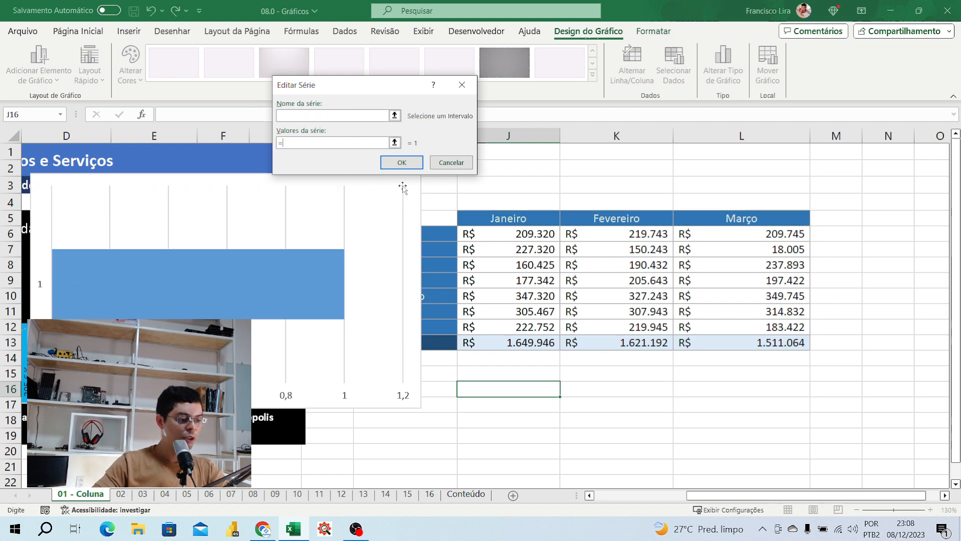
Try the multi-column ranges J6:L12 and J5:L12 as the series values.
left_click_drag(508, 231, 731, 328)
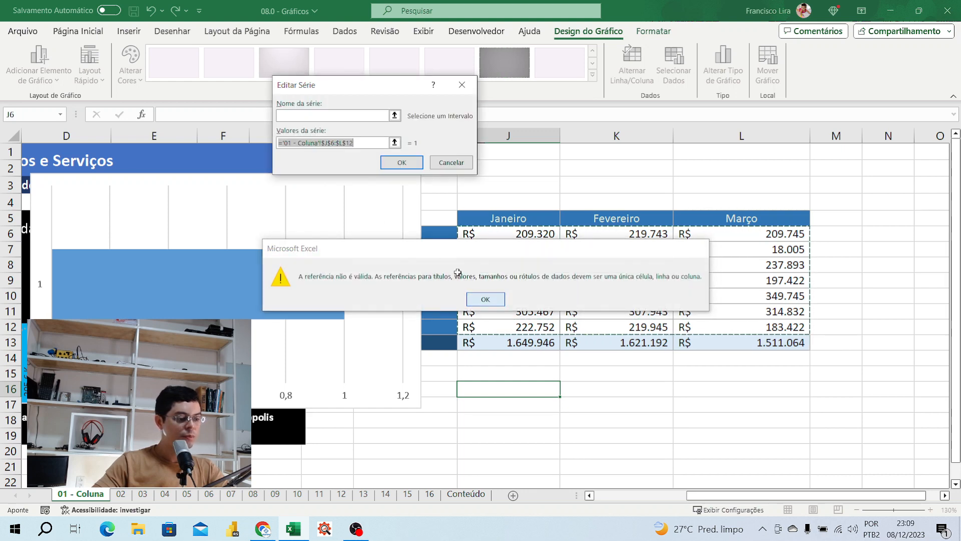
left_click(486, 299)
left_click_drag(503, 220, 741, 328)
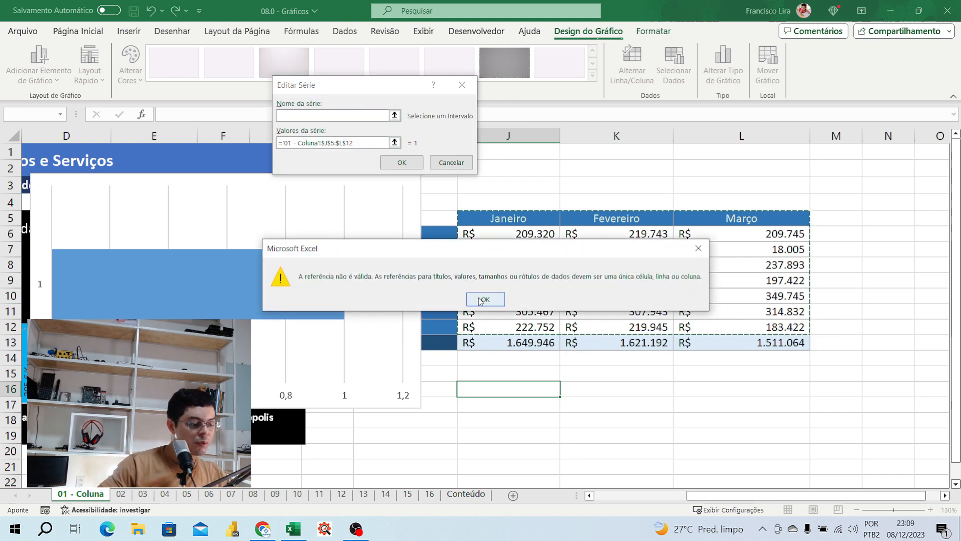
left_click(478, 299)
Replace the series values reference with cell J6 only and add the unnamed series to the chart.
left_click_drag(384, 81, 468, 85)
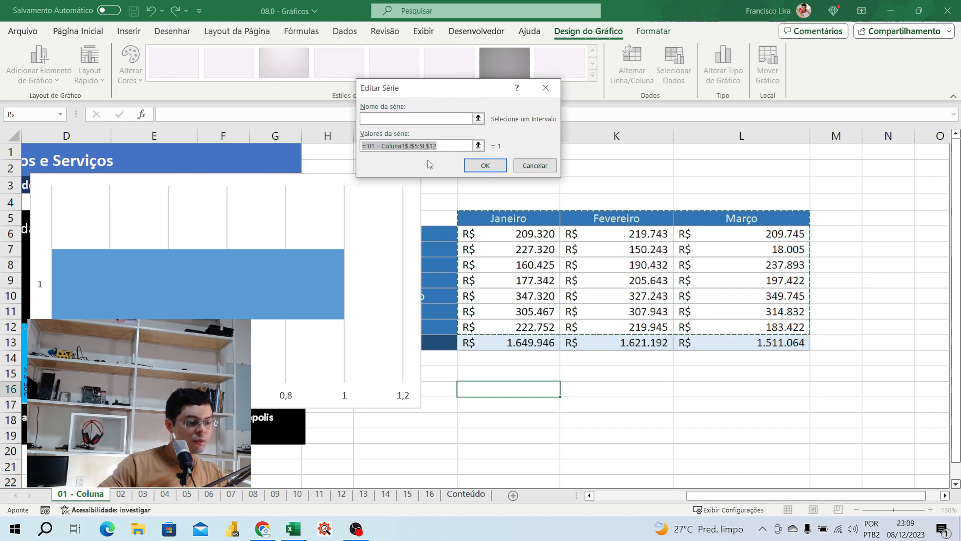
left_click(440, 144)
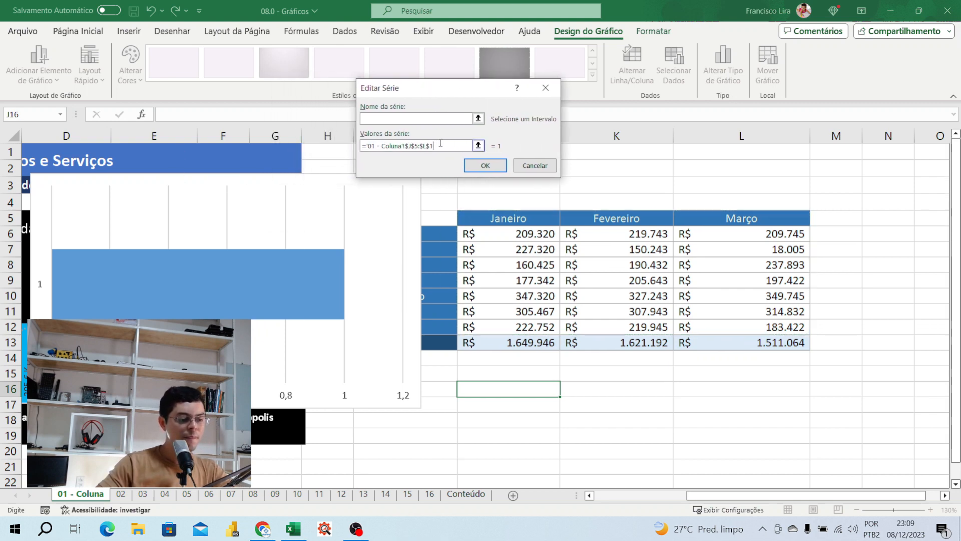
left_click_drag(473, 233, 691, 235)
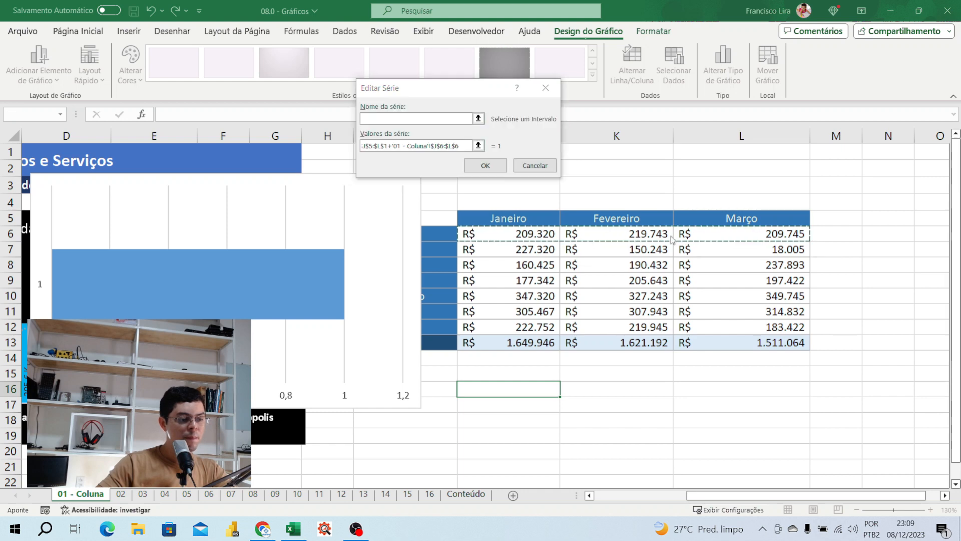
left_click(477, 167)
left_click(462, 332)
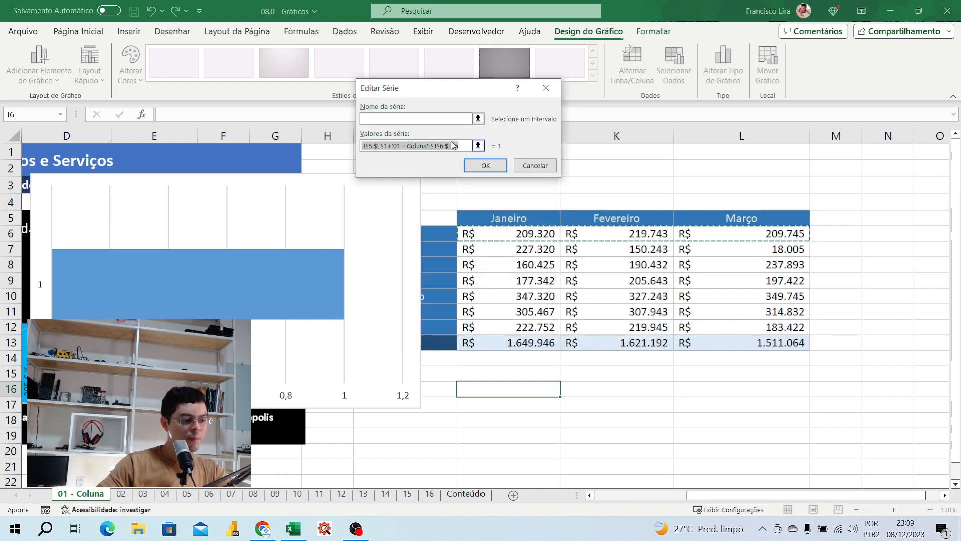
key("BackSpace")
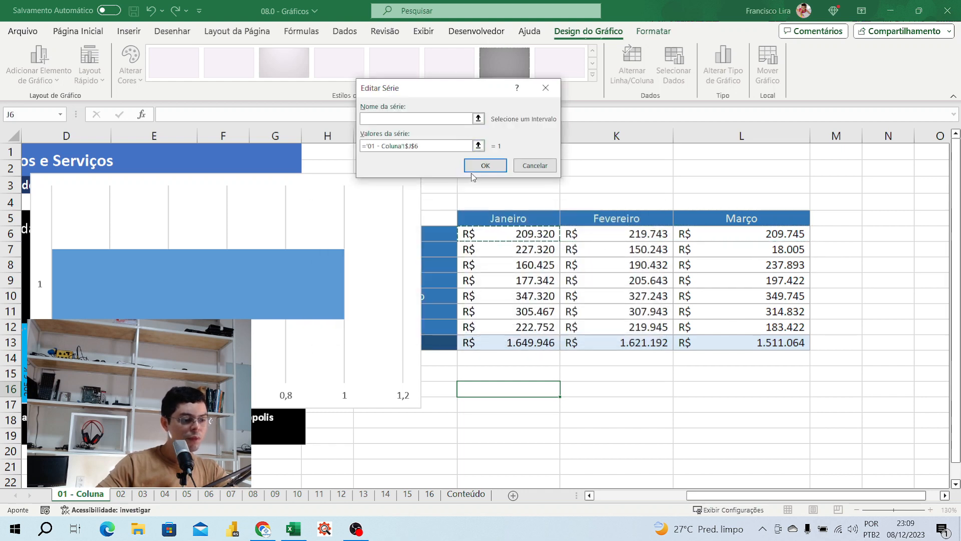
left_click(472, 170)
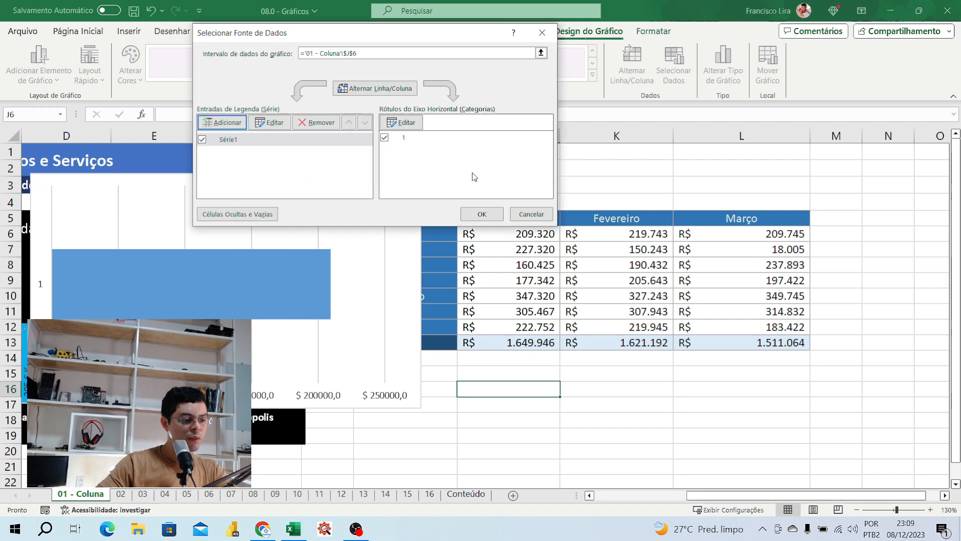
Try adding a second series that uses the range J5:L12 as its name.
left_click(224, 130)
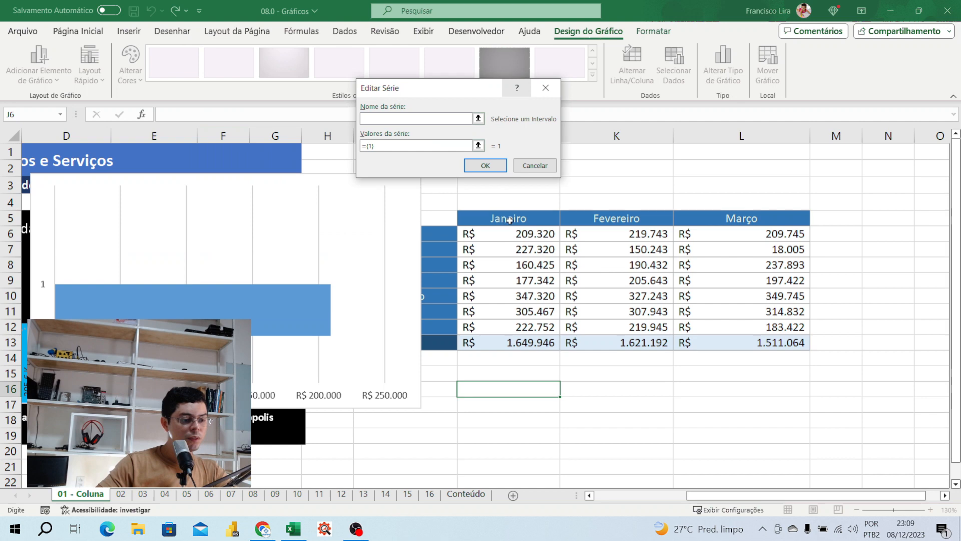
left_click_drag(509, 220, 788, 328)
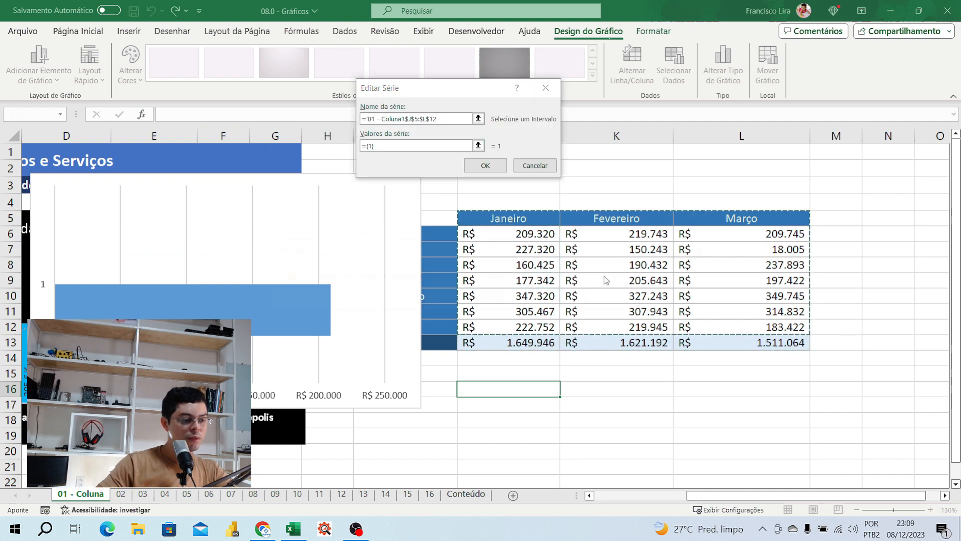
key("Return")
left_click(697, 247)
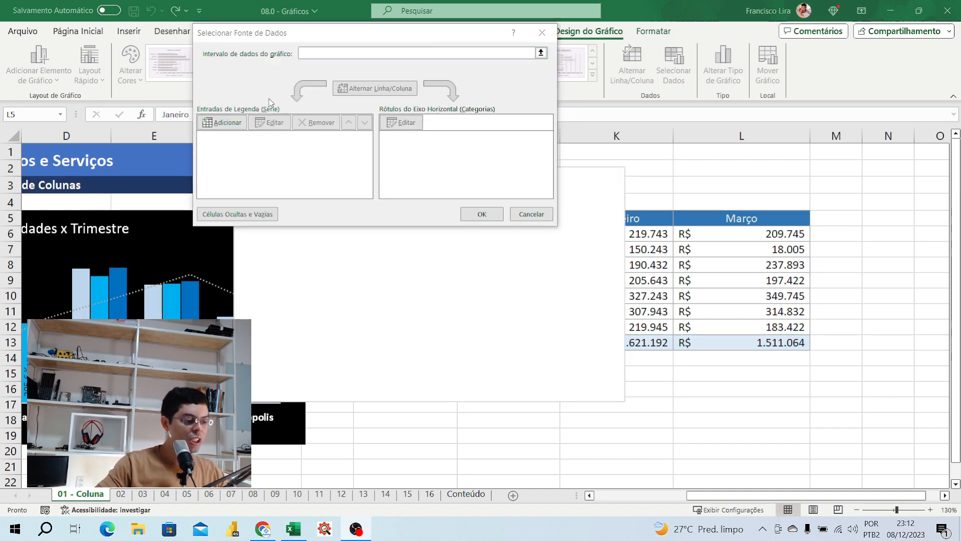
Close the data source settings and delete the bar chart from the sheet.
left_click(542, 33)
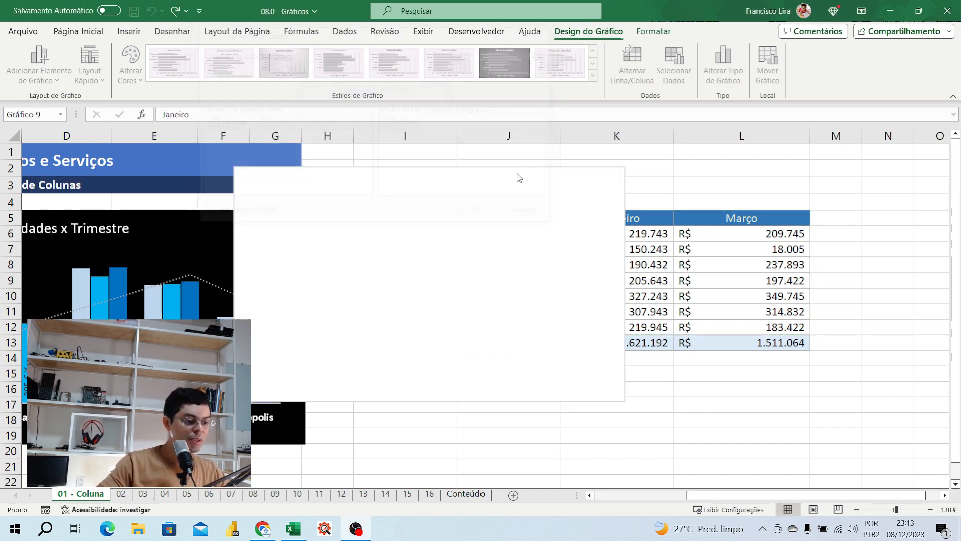
left_click_drag(517, 177, 372, 189)
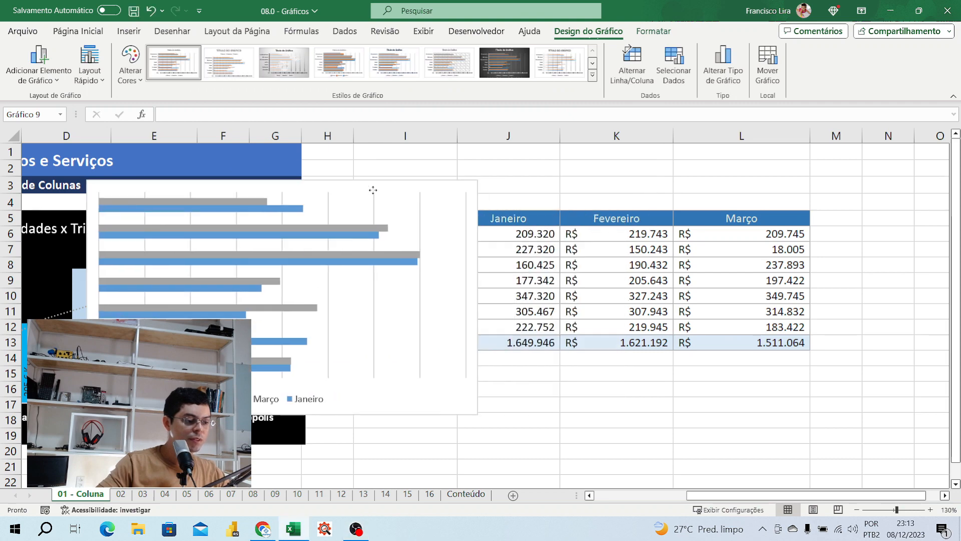
key("Delete")
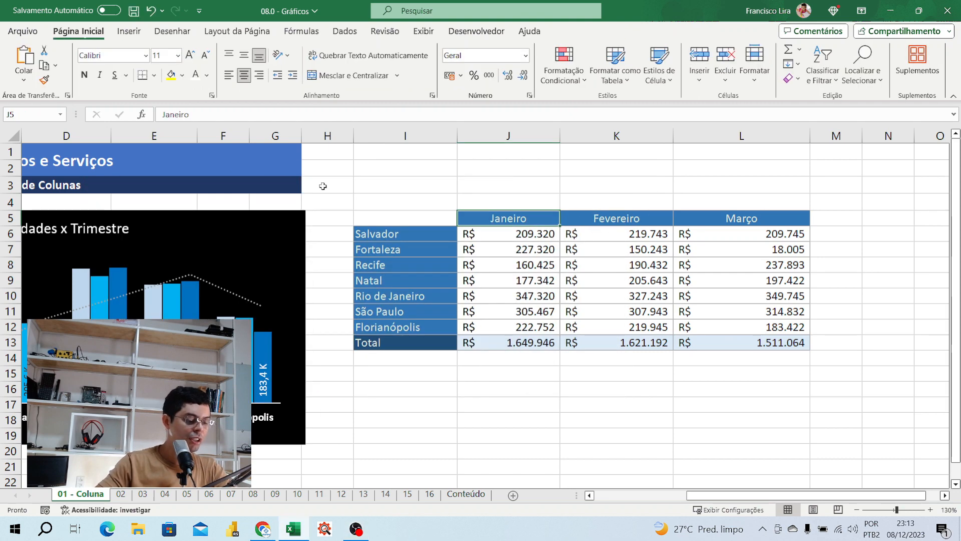
Insert an empty 2D clustered bar chart with blank cell I18 selected.
left_click(122, 34)
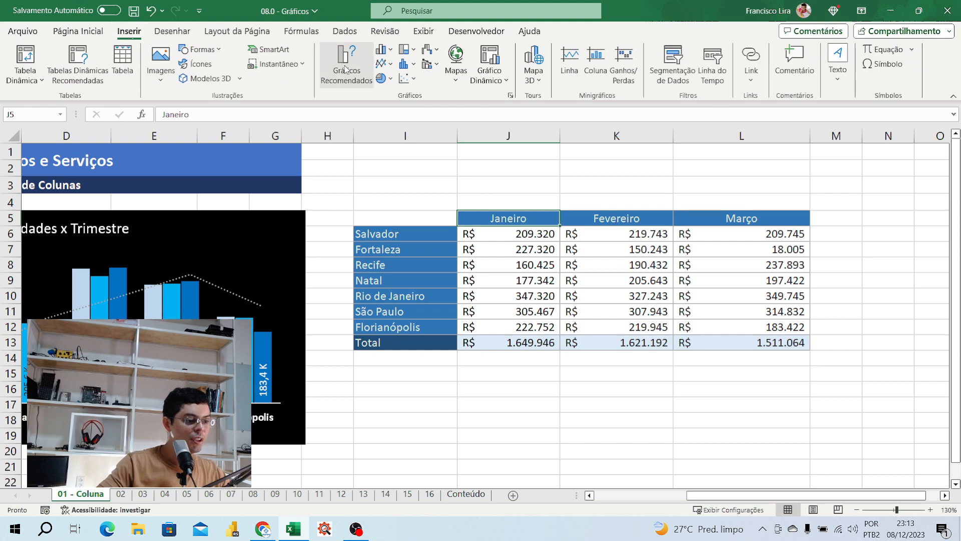
left_click(381, 49)
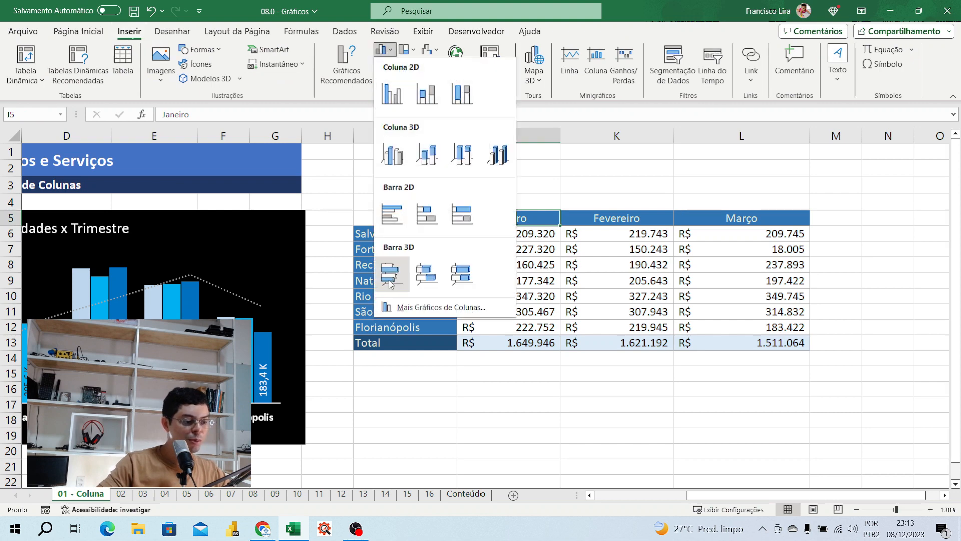
left_click(367, 418)
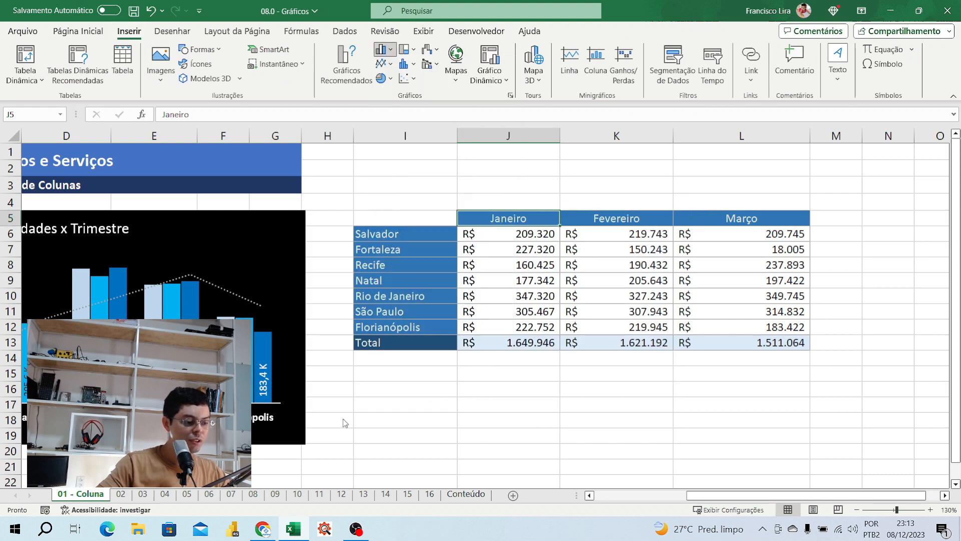
left_click(392, 52)
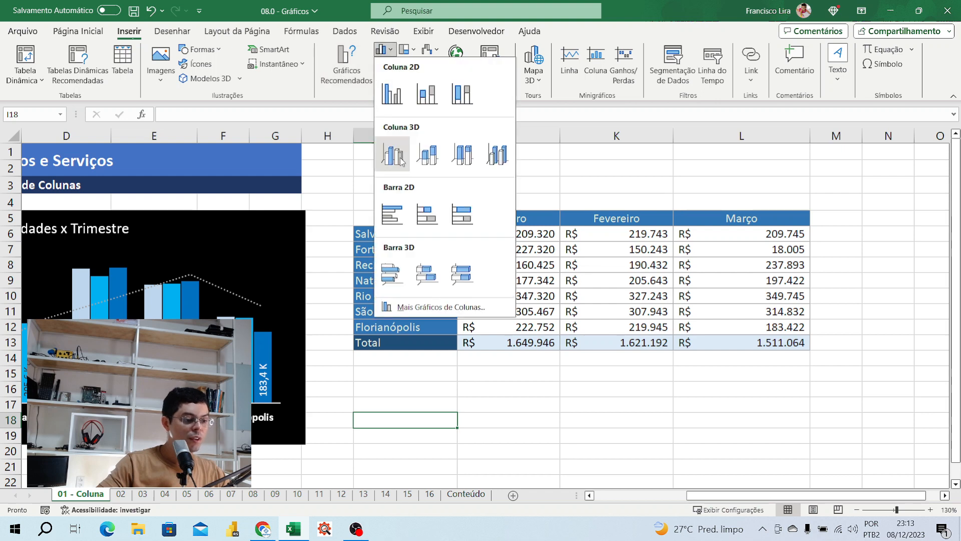
left_click(395, 212)
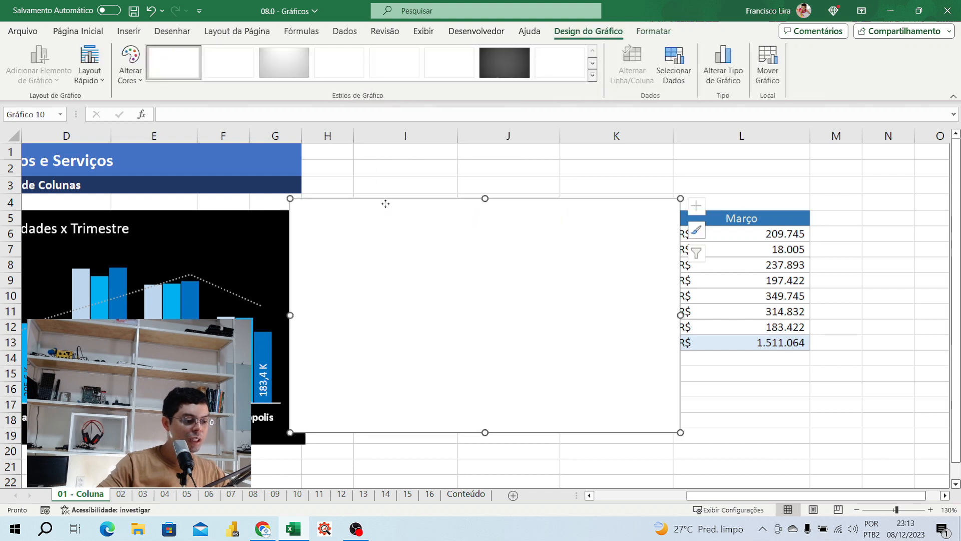
Move the empty chart off the table's month columns and enlarge it slightly.
mouse_move(386, 206)
left_mouse_down()
mouse_move(98, 205)
mouse_move(134, 208)
left_mouse_up()
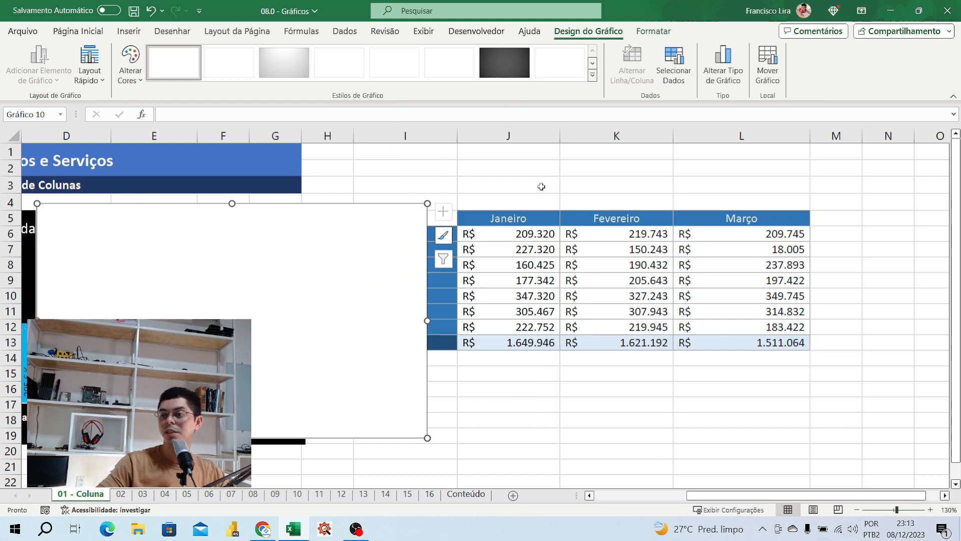
left_click_drag(155, 359, 146, 320)
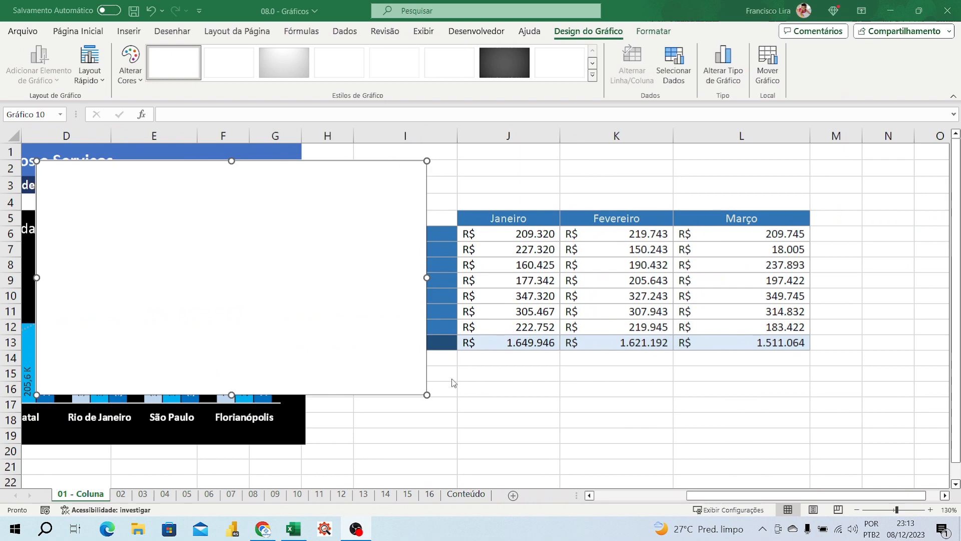
left_click_drag(427, 395, 441, 420)
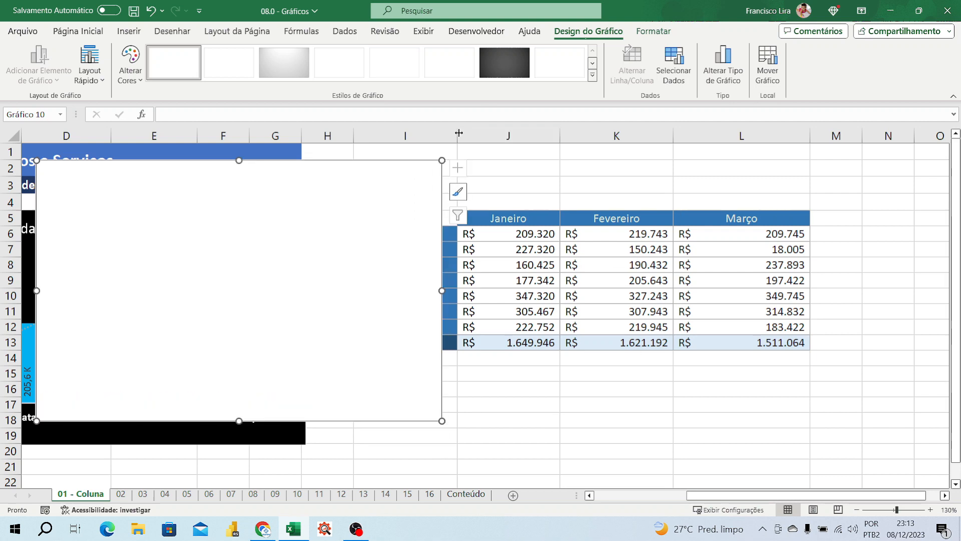
Widen column I and right-align its contents so the city names show beside the chart.
left_click_drag(457, 133, 536, 146)
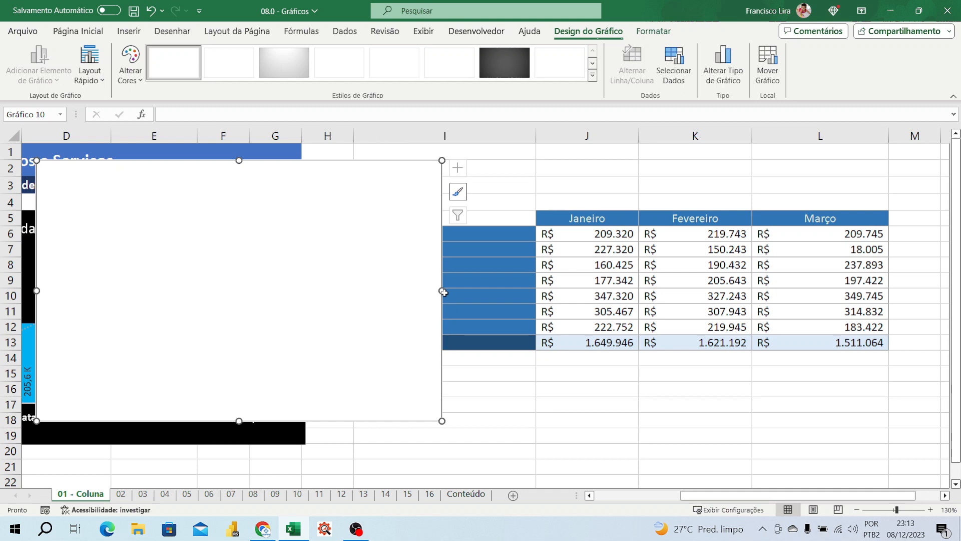
left_click(465, 136)
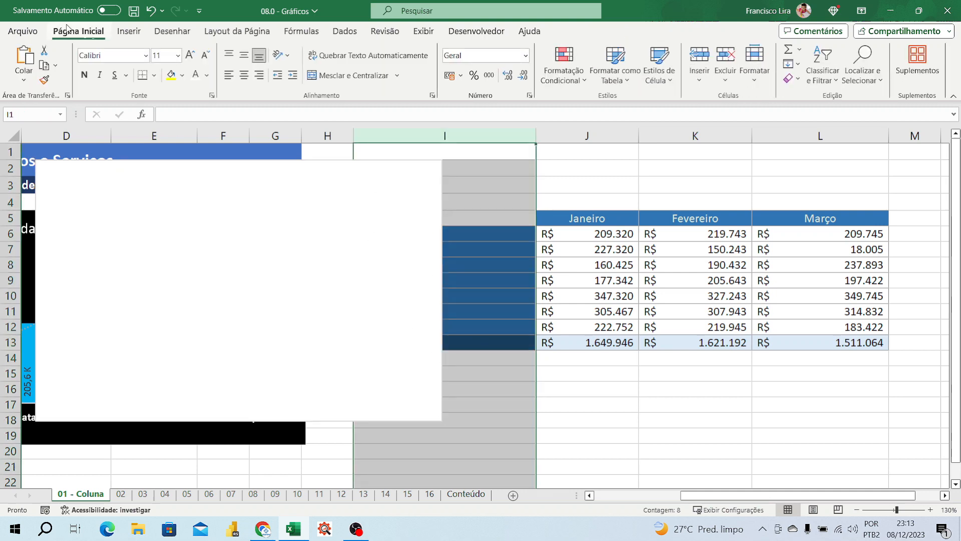
left_click(261, 75)
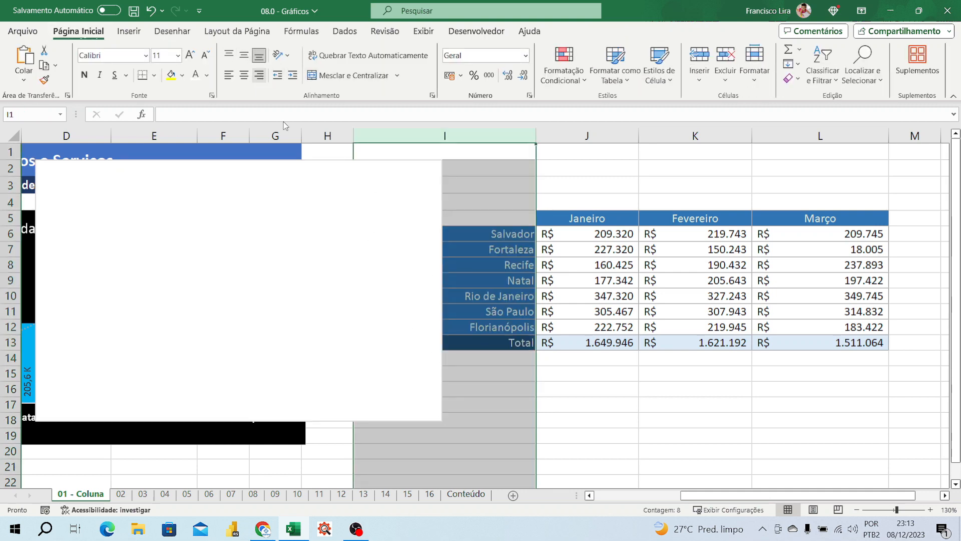
left_click(602, 432)
Add a data series to the empty bar chart, named from cell J5 (Janeiro) with values J6:J12.
left_click(277, 336)
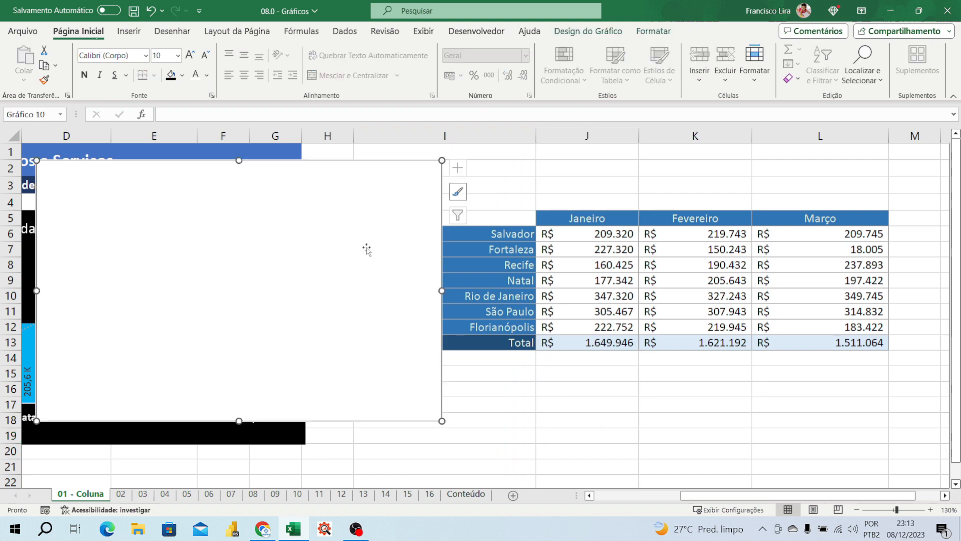
right_click(248, 261)
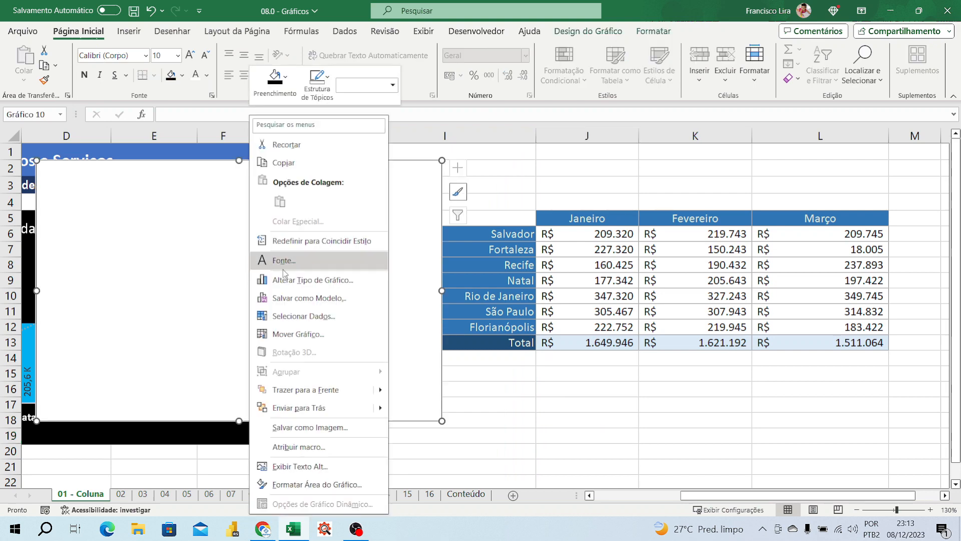
left_click(302, 316)
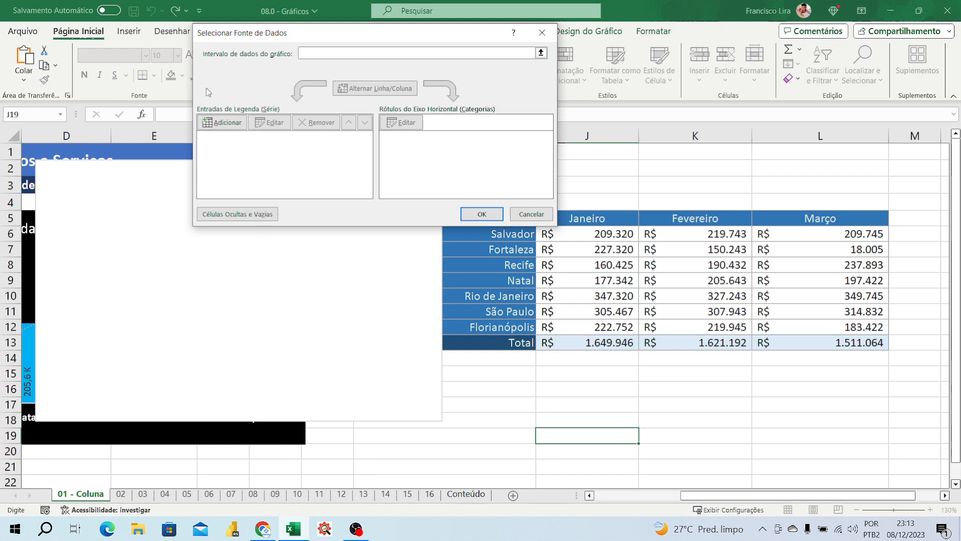
left_click(222, 122)
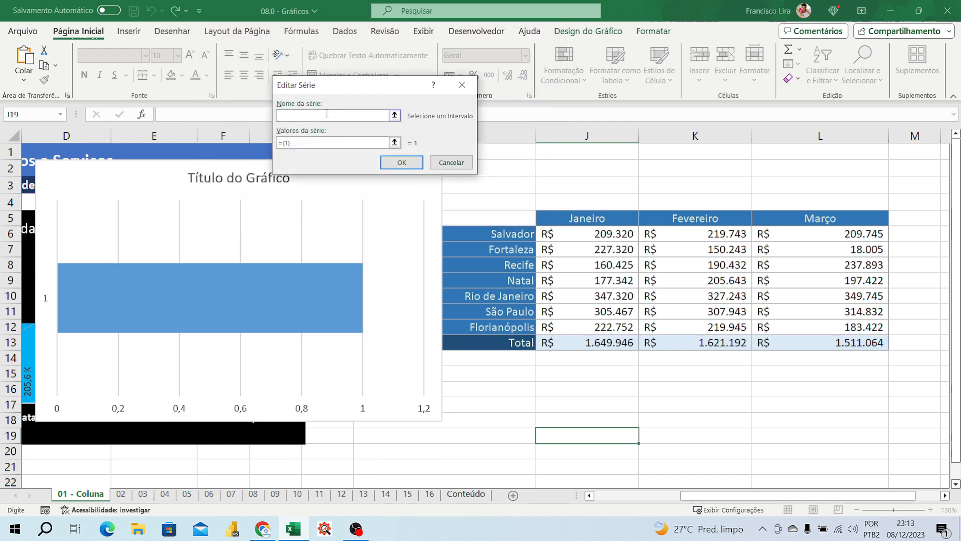
left_click(578, 217)
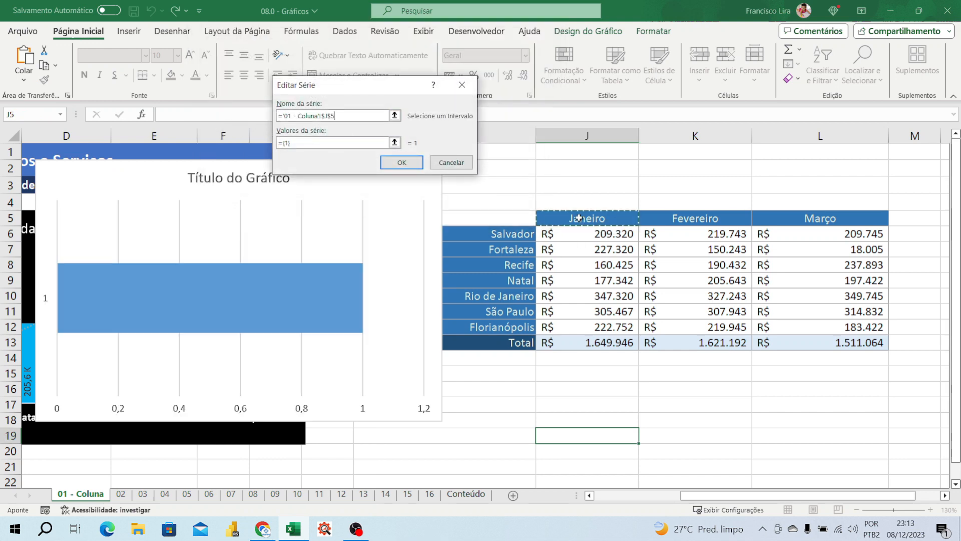
left_click(299, 143)
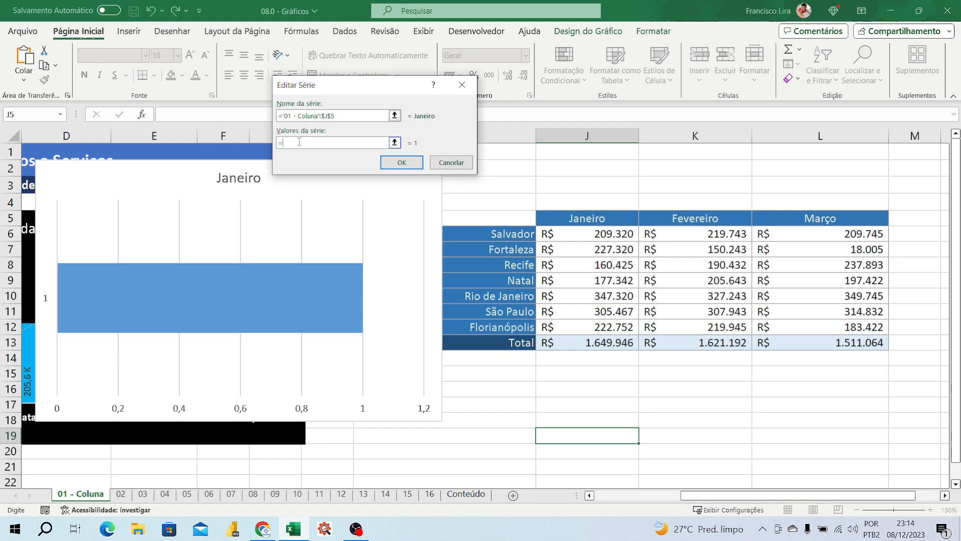
left_click_drag(588, 228, 633, 331)
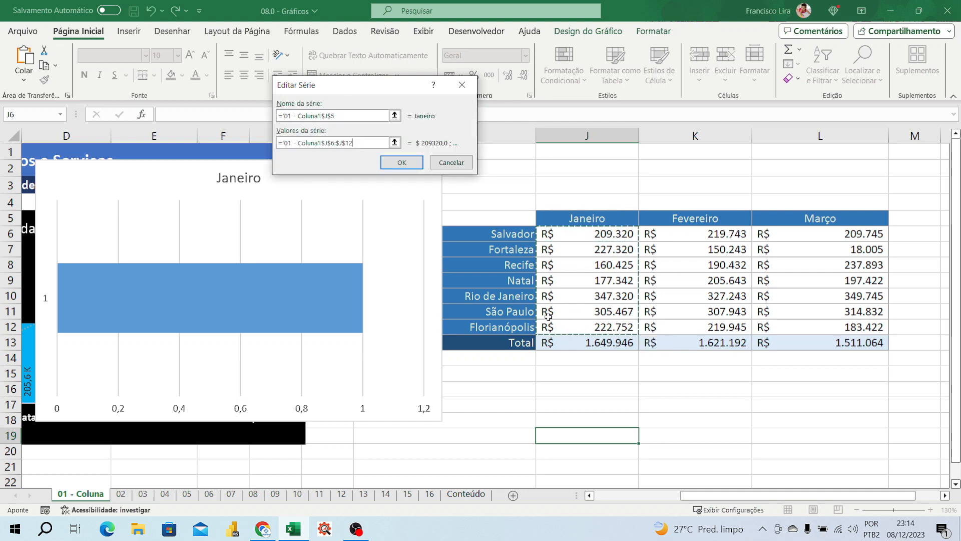
left_click(398, 164)
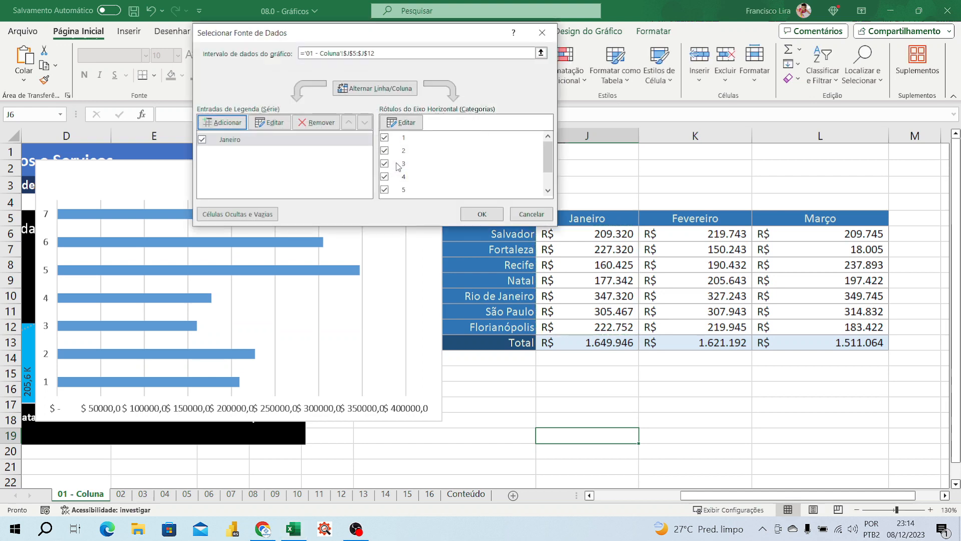
Add a second series named from cell K5 (Fevereiro) with values K6:K12.
left_click(227, 124)
left_click(651, 216)
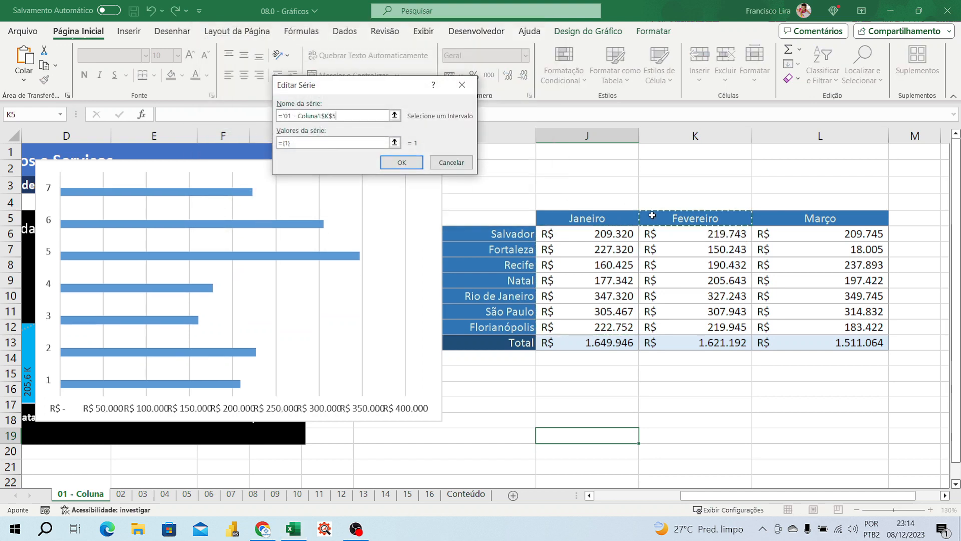
left_click(302, 143)
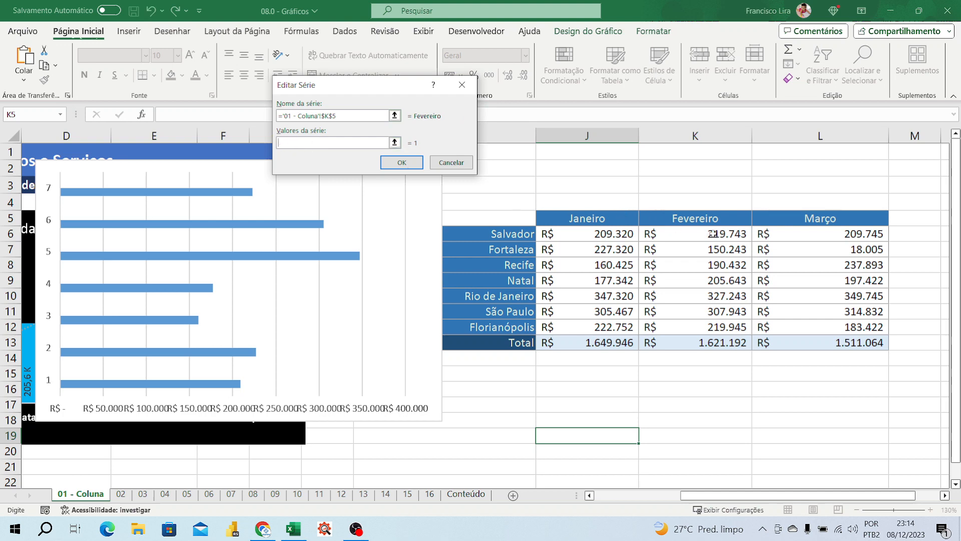
left_click(713, 233)
left_click_drag(713, 231, 707, 323)
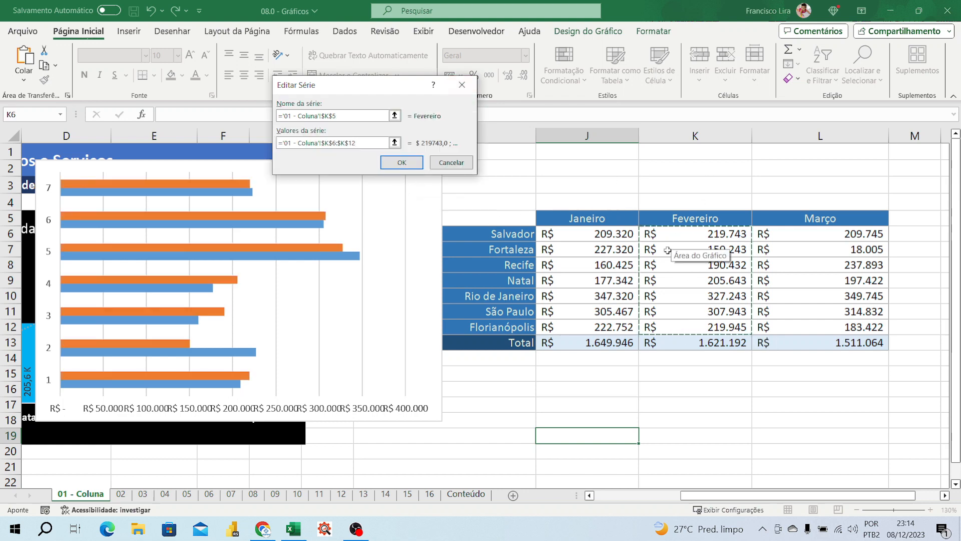
left_click(401, 162)
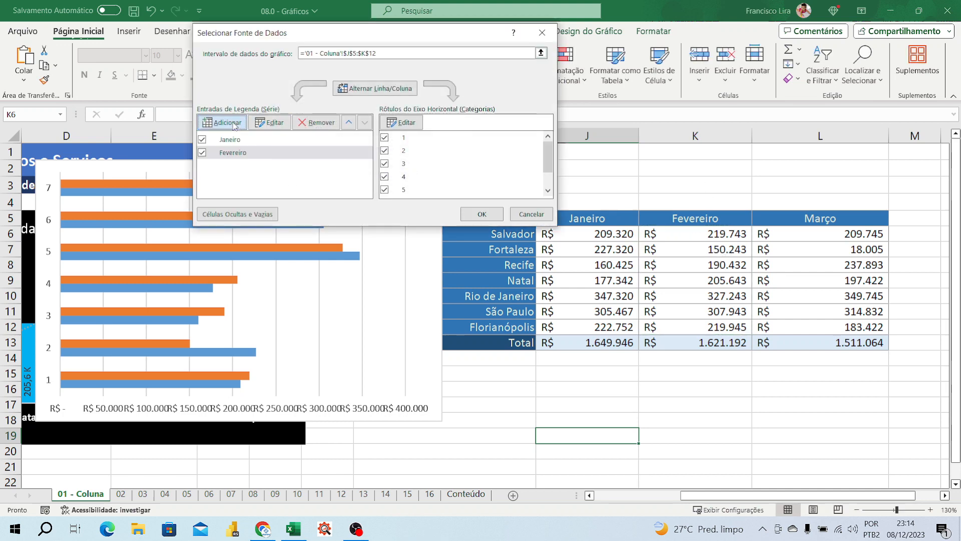
Add a third series named from cell L5 (Março) with values L6:L12 and accept the data source settings.
left_click(220, 123)
left_click(796, 218)
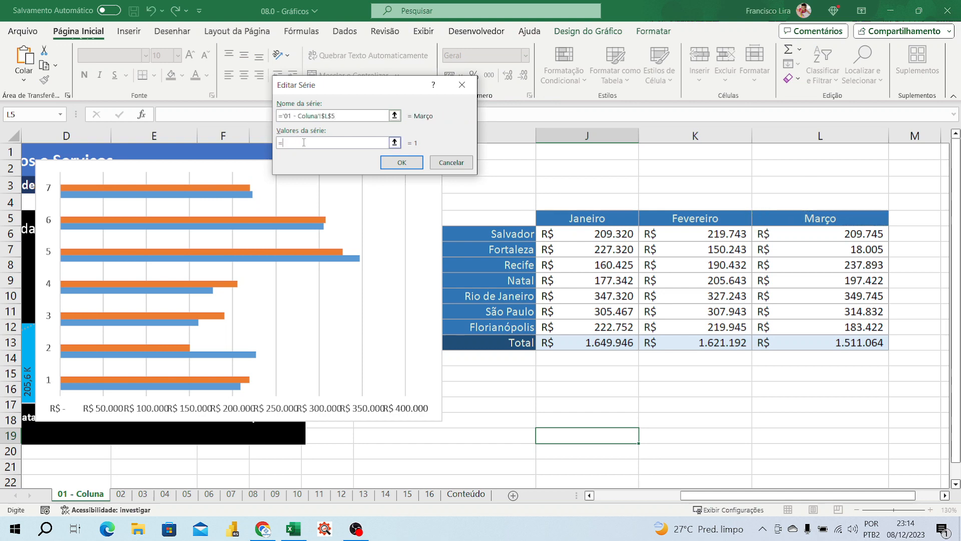
left_click_drag(790, 234, 778, 328)
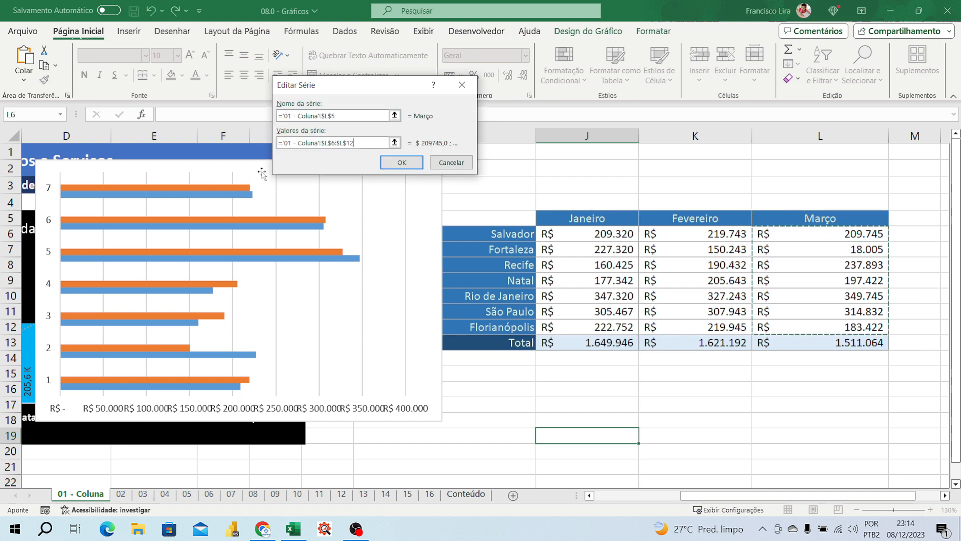
left_click(402, 162)
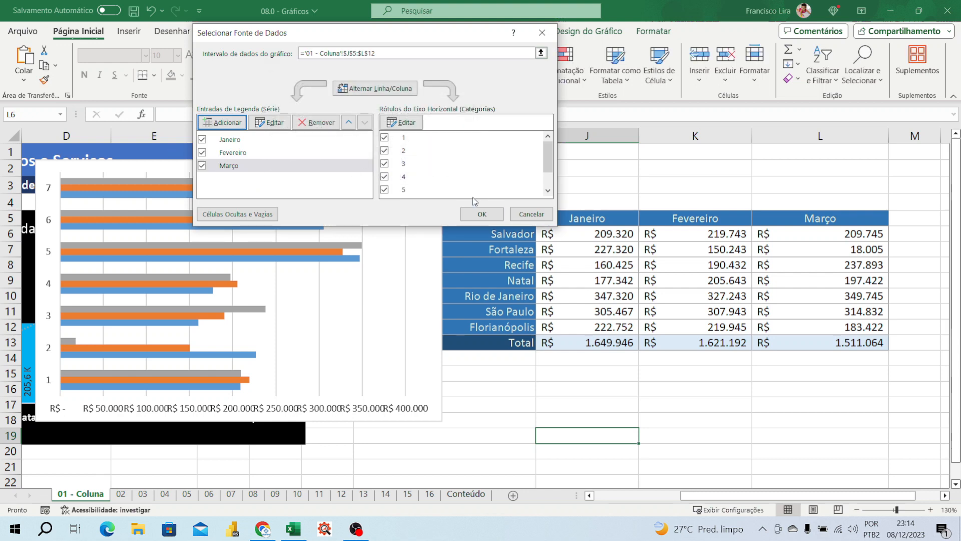
left_click(478, 213)
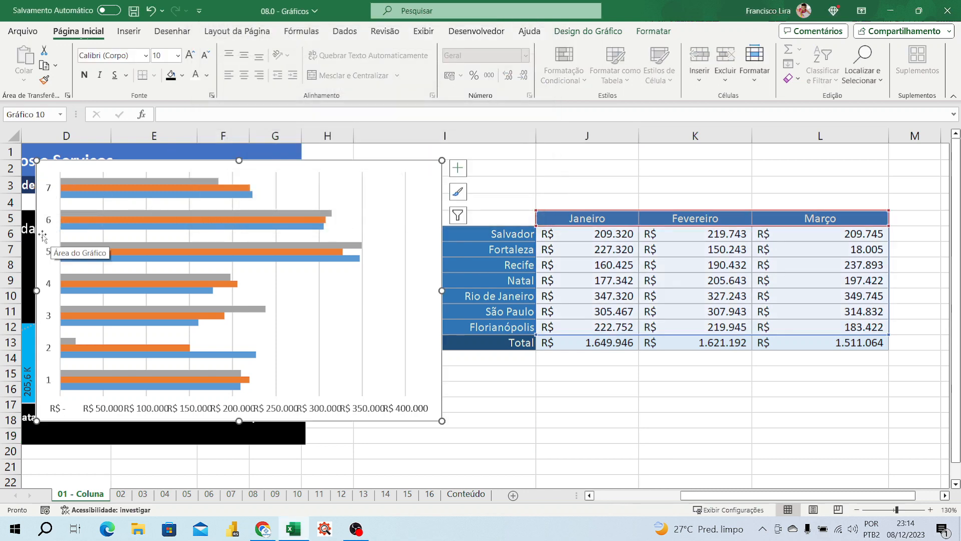
Set the bar chart's category labels to the city names in I6:I12.
left_click(49, 197)
right_click(49, 197)
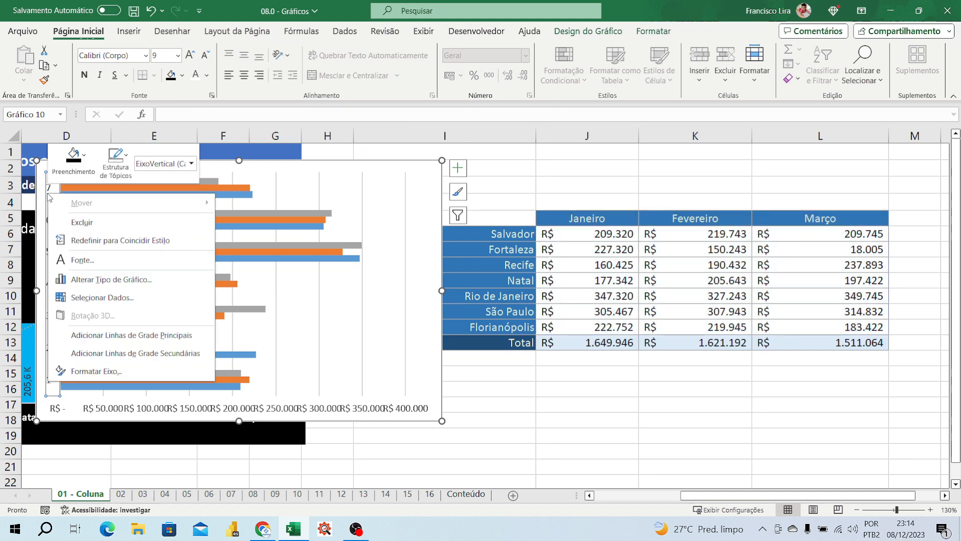
left_click(118, 298)
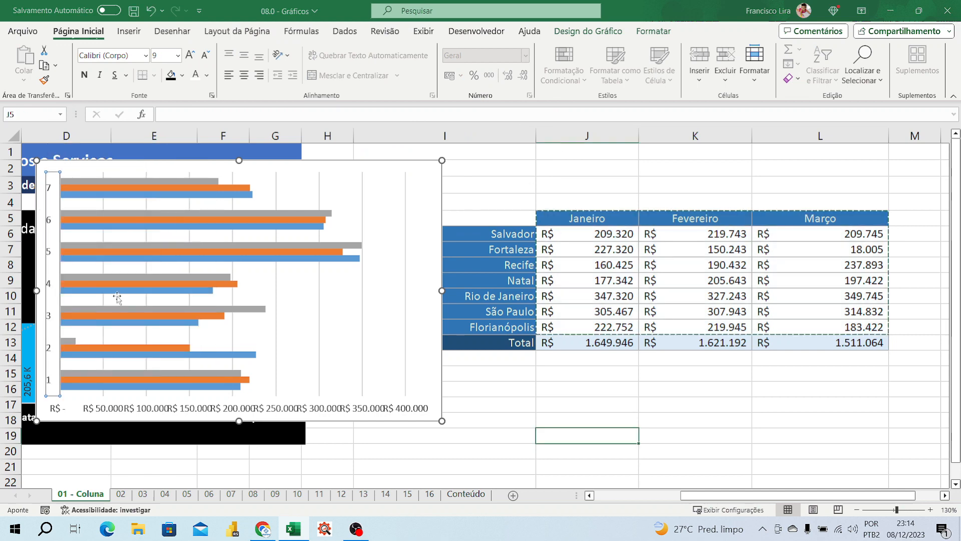
left_click(407, 122)
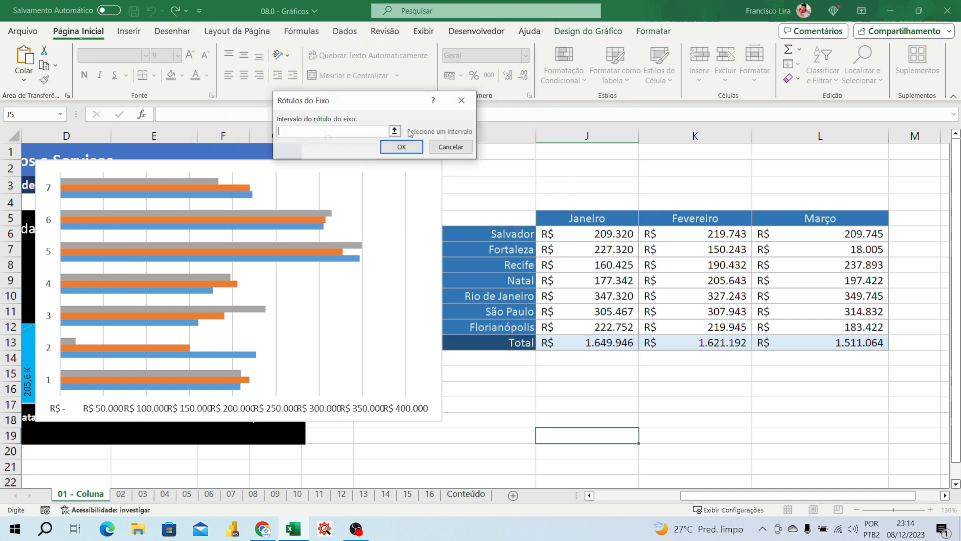
left_click_drag(496, 234, 496, 326)
left_click(401, 146)
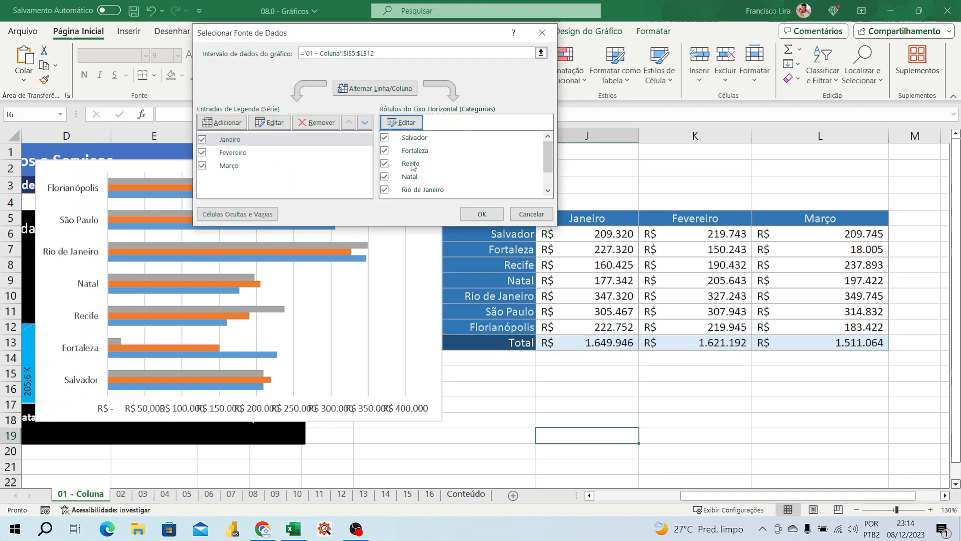
left_click(501, 219)
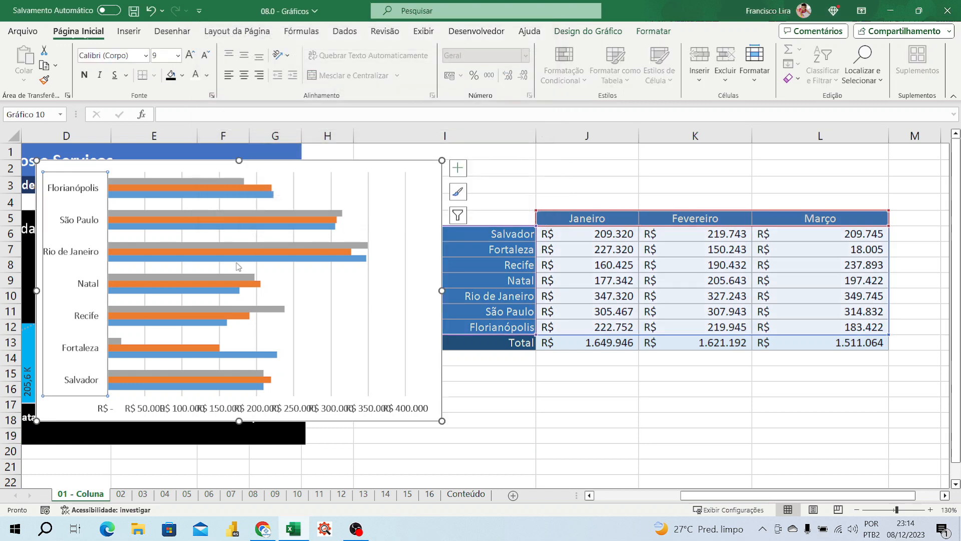
Delete the horizontal value axis and move the bar chart sideways so it overlaps less of the column chart.
left_click(400, 409)
key("Delete")
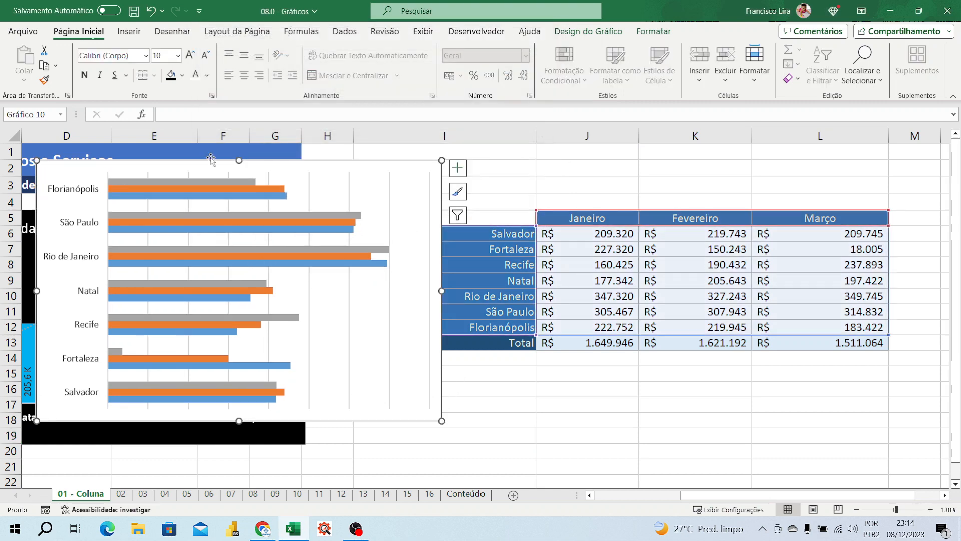
left_click_drag(202, 165, 397, 166)
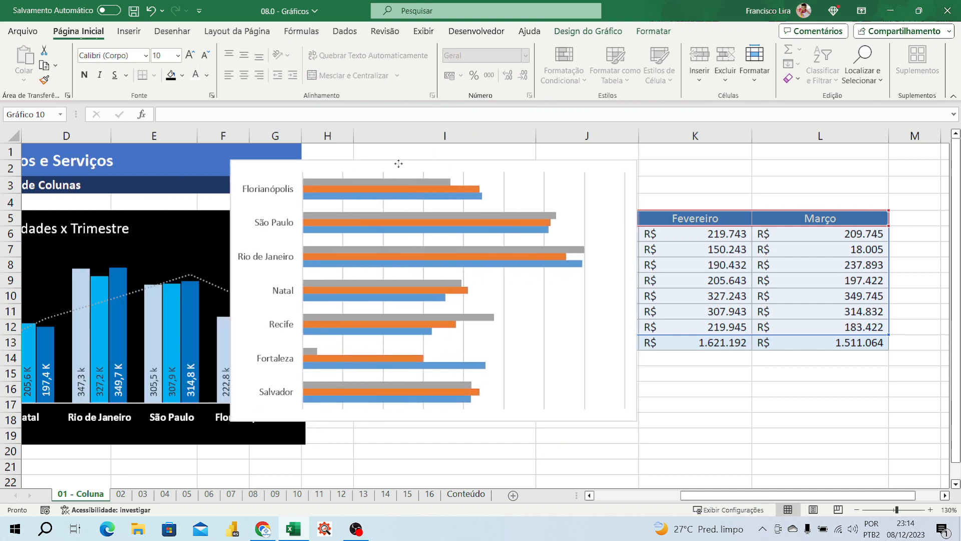
left_click(720, 398)
left_click(596, 342)
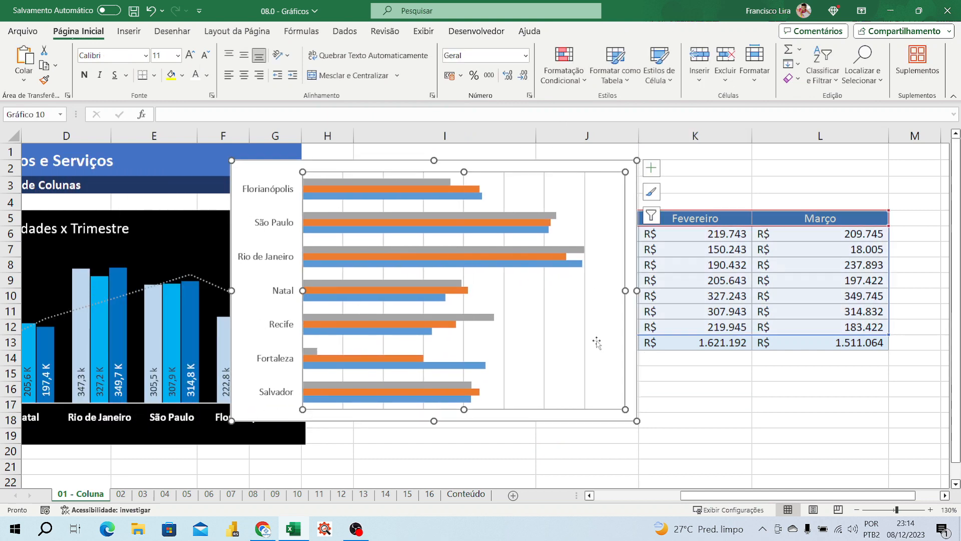
Examine the custom combination chart type and secondary axis options for the three monthly series.
left_click(645, 33)
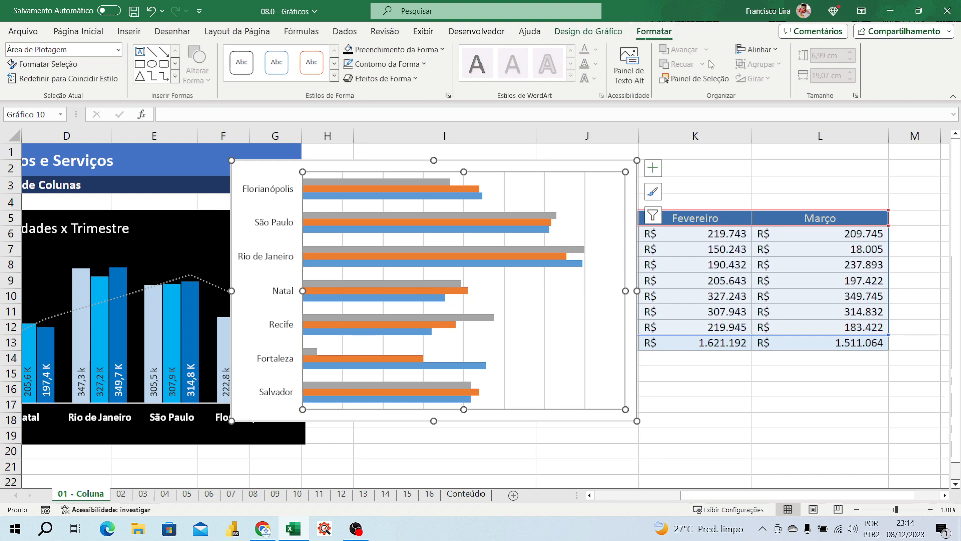
left_click(80, 32)
left_click(327, 188)
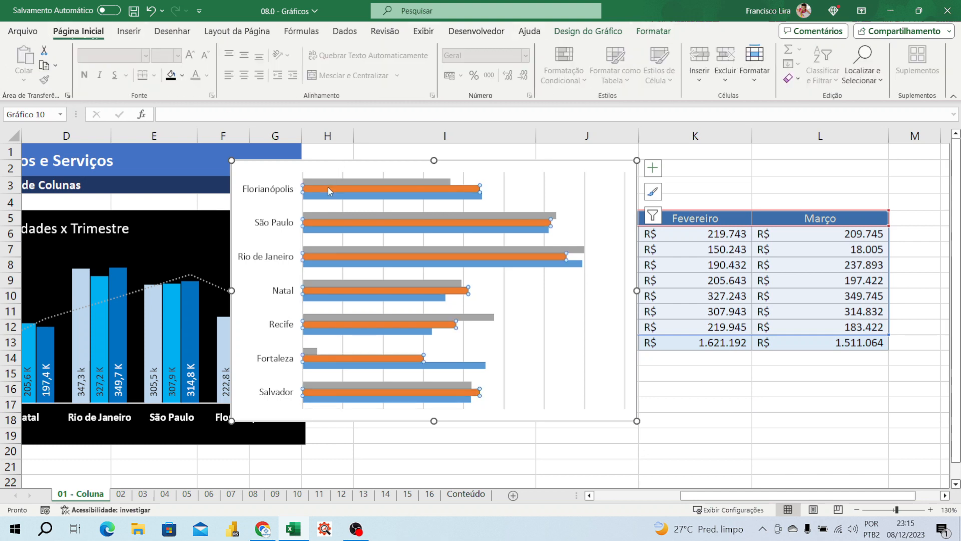
left_click(583, 32)
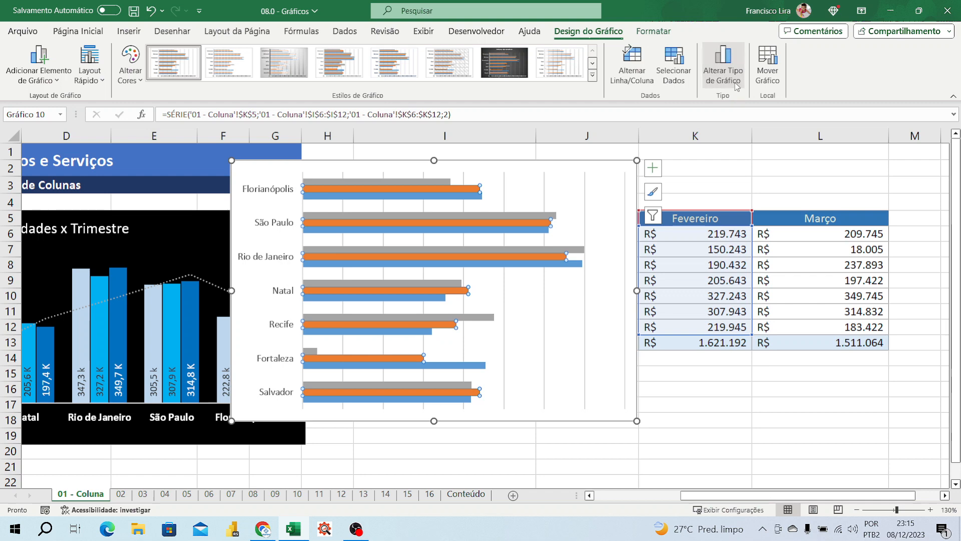
left_click(723, 76)
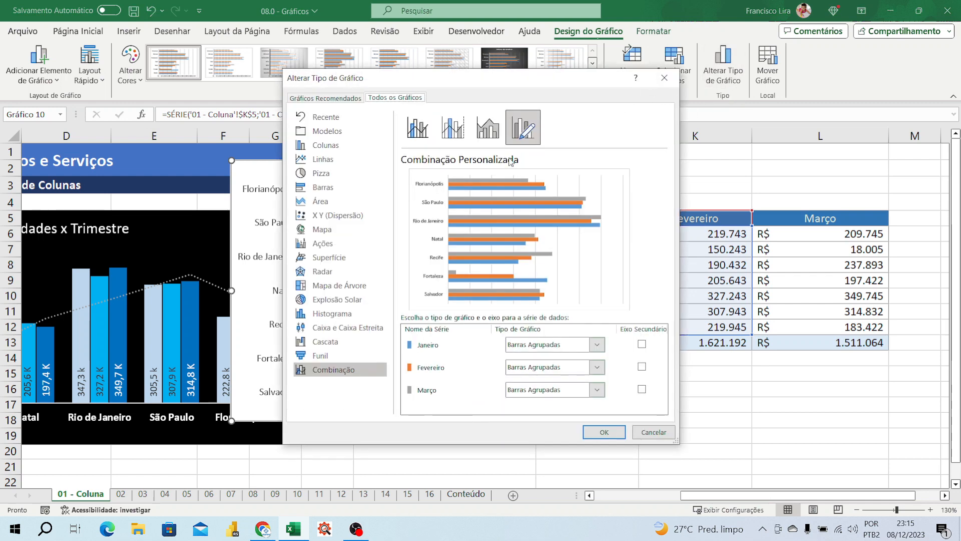
left_click(643, 390)
left_click(643, 391)
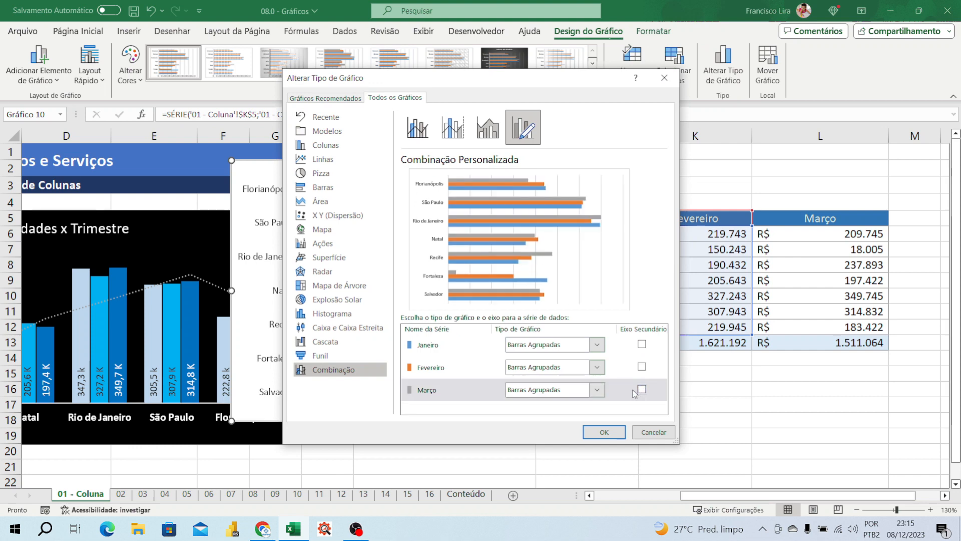
left_click(661, 81)
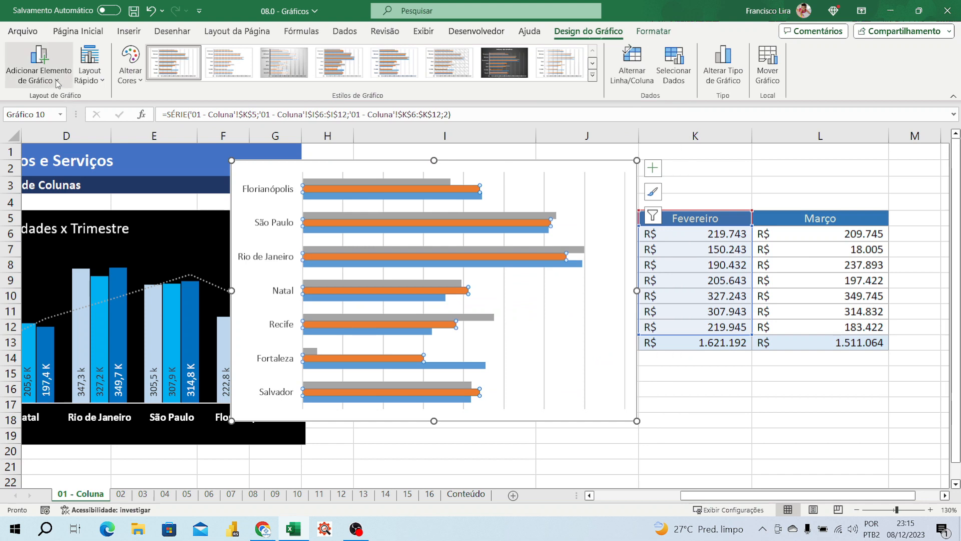
Examine the chart elements that can be added and the quick layouts available for the bar chart.
left_click(58, 83)
mouse_move(77, 102)
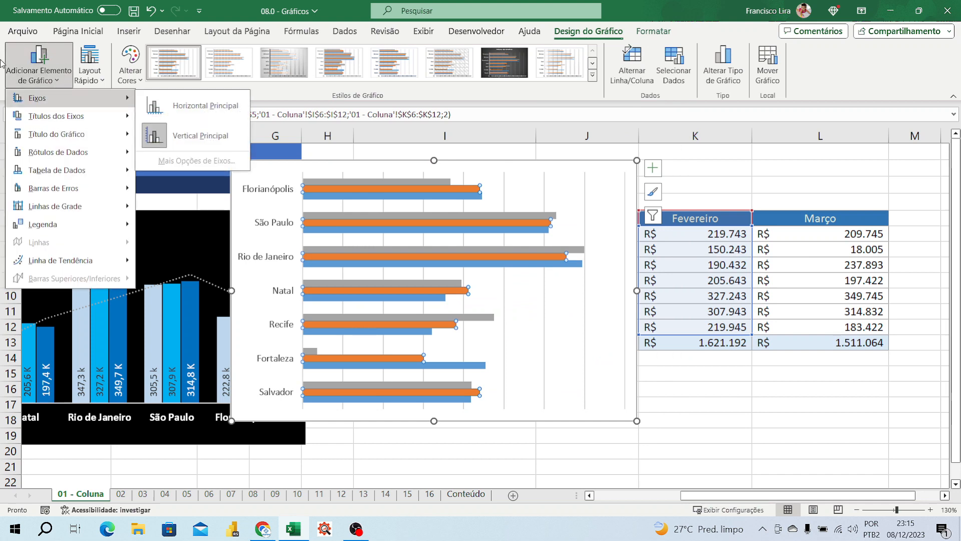
left_click(57, 80)
left_click(102, 82)
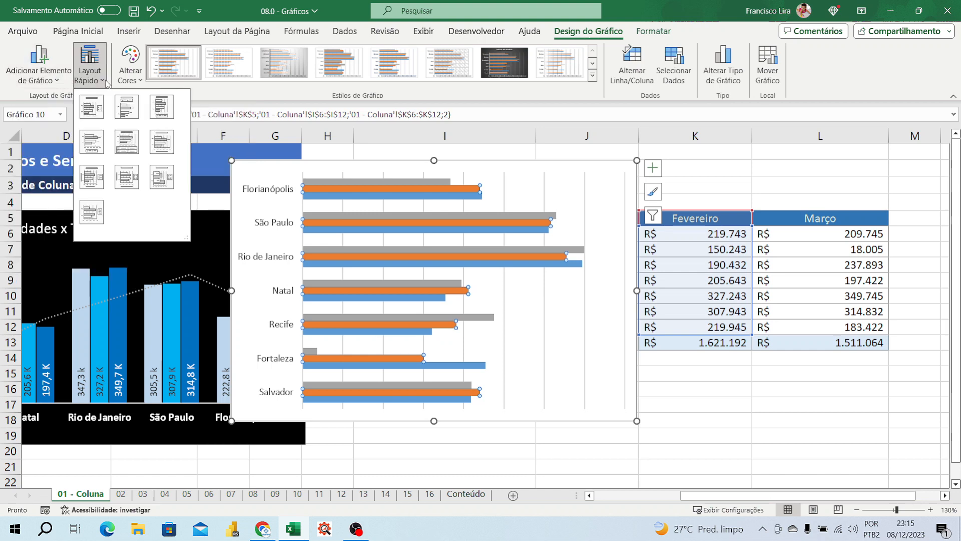
left_click(107, 83)
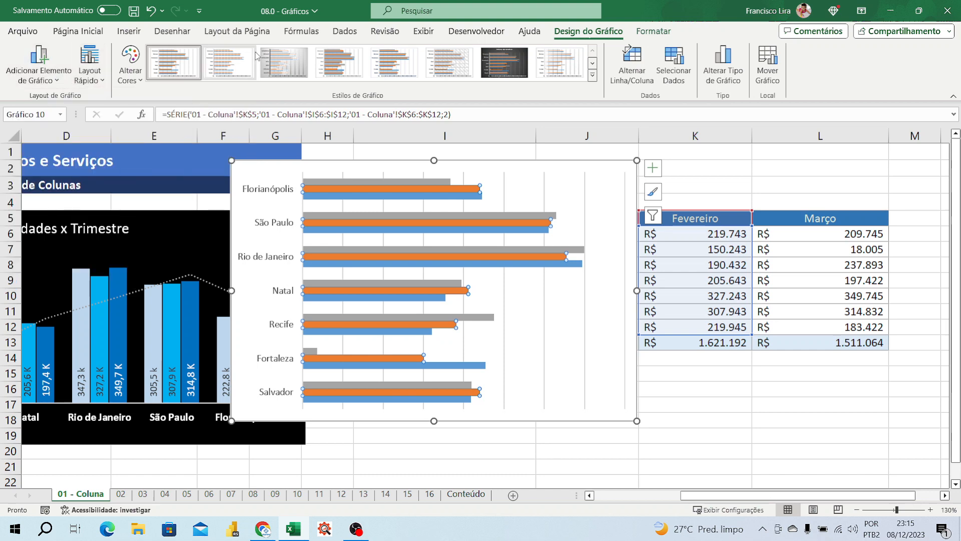
Apply the dark grey gradient chart style with a title and move the bar chart clear of the column chart.
left_click(592, 75)
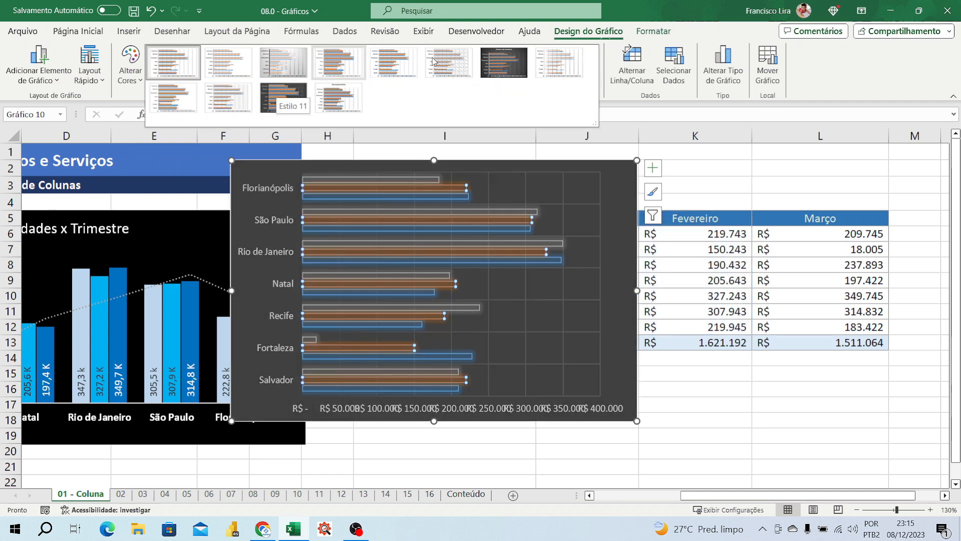
left_click(504, 70)
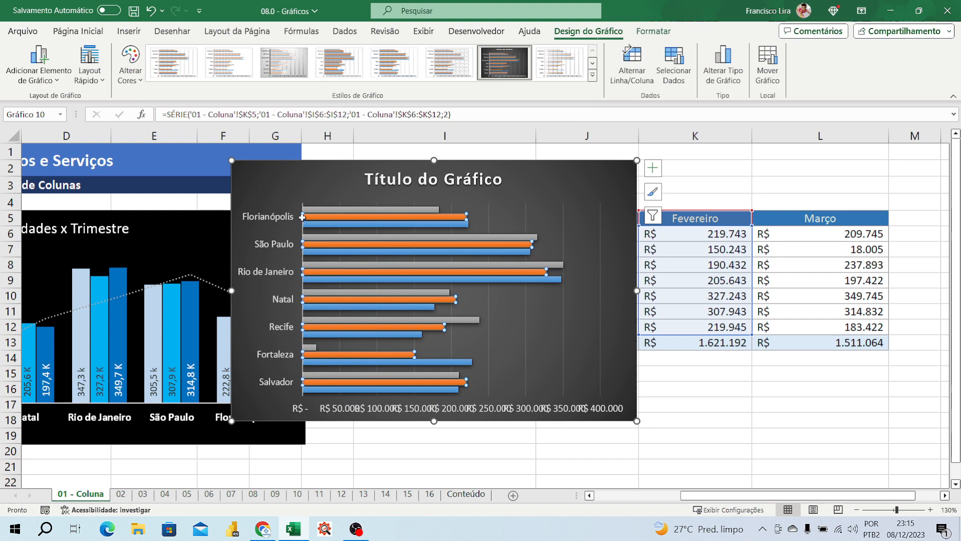
left_click_drag(292, 172, 375, 207)
Delete the value axis from the dark-styled bar chart and lower its upper edge to line up with the column chart.
left_click(464, 448)
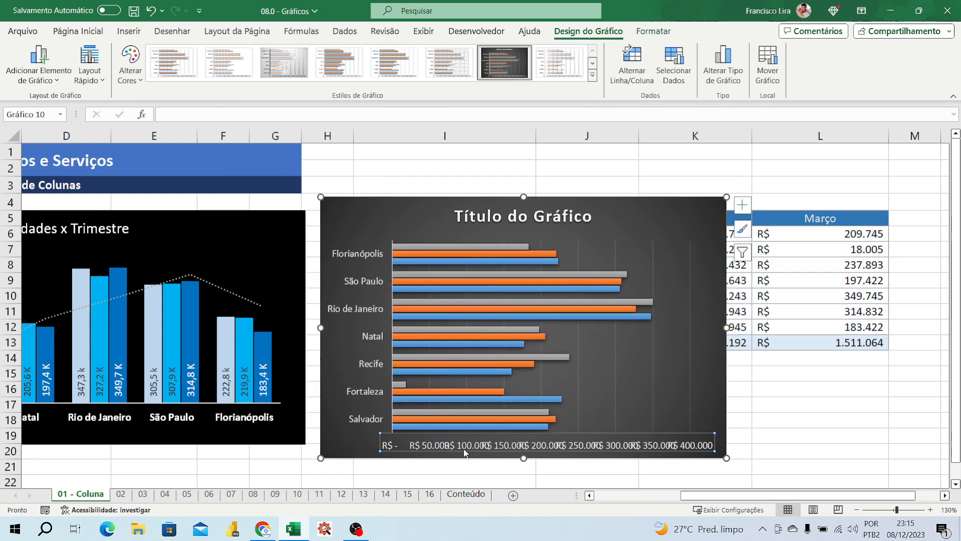
key("Delete")
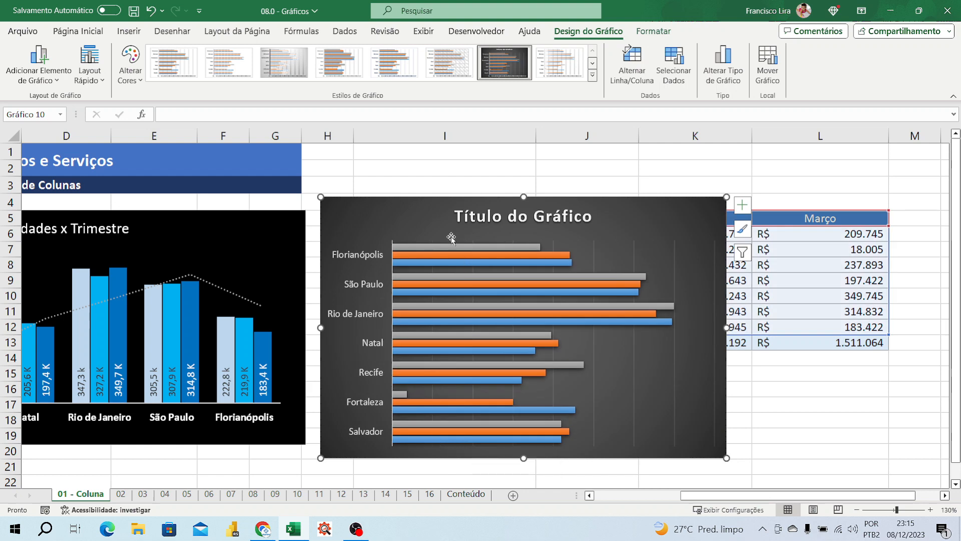
left_click_drag(523, 197, 523, 208)
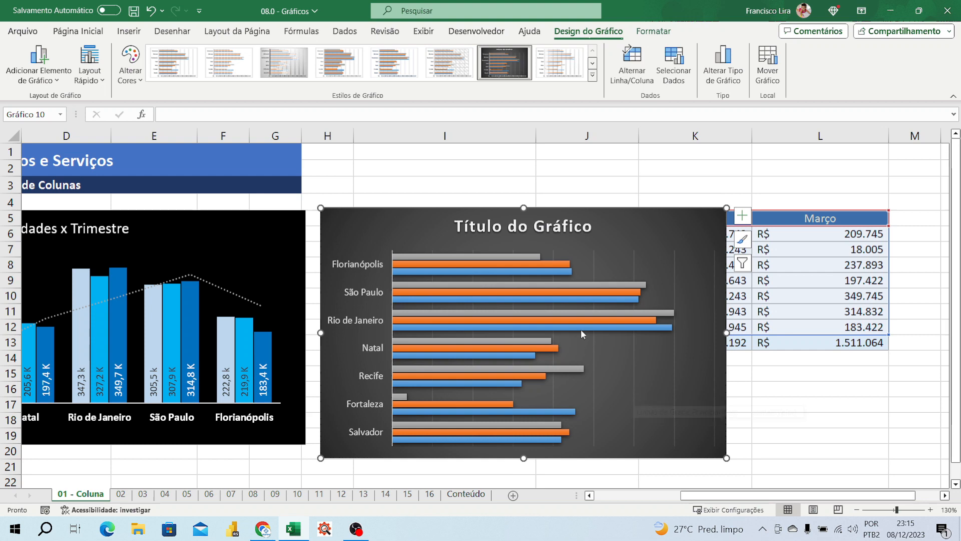
mouse_move(545, 317)
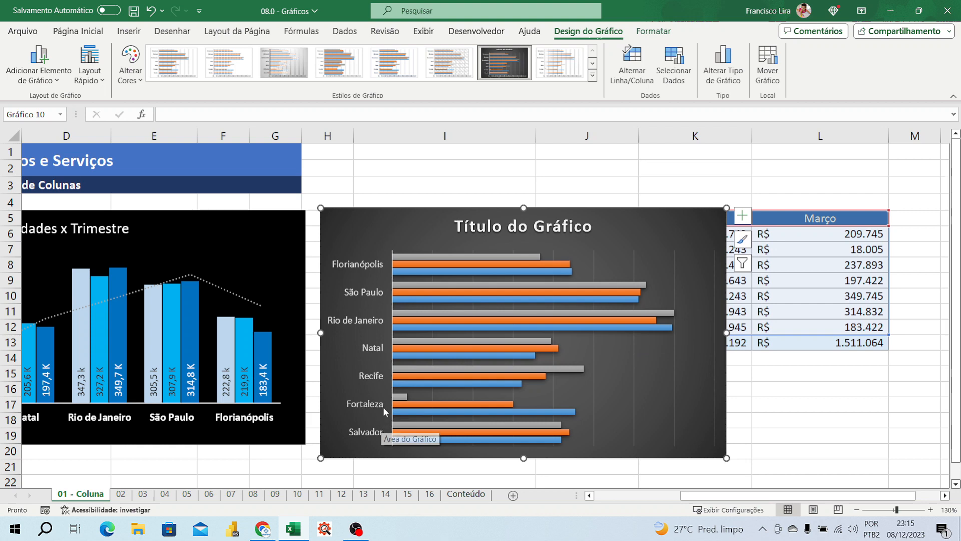
mouse_move(539, 380)
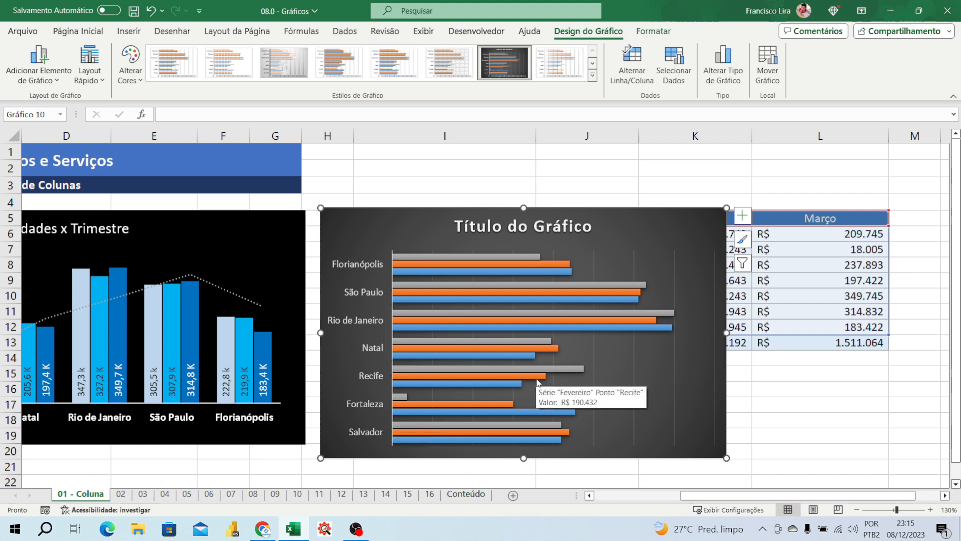